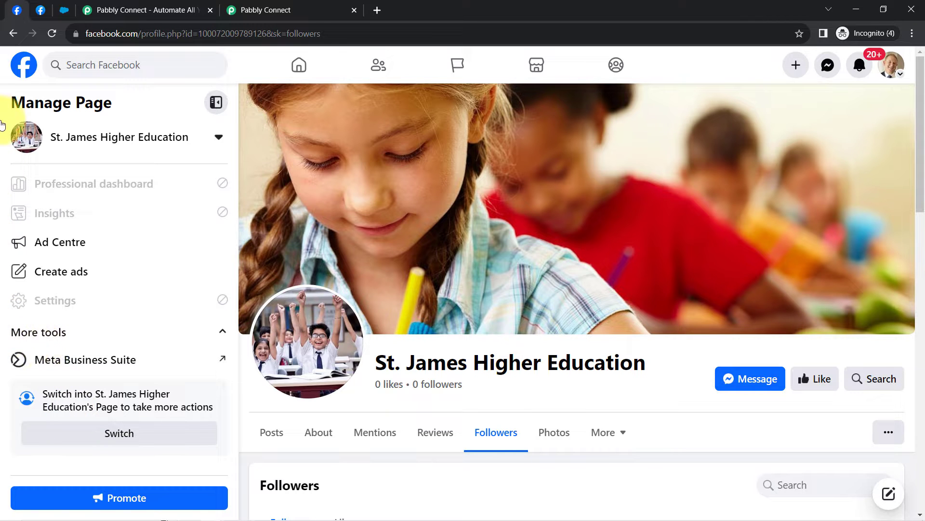
Examine the admission lead form in Meta's Lead Ads Testing Tool and the Contacts home page in Salesforce
click(39, 16)
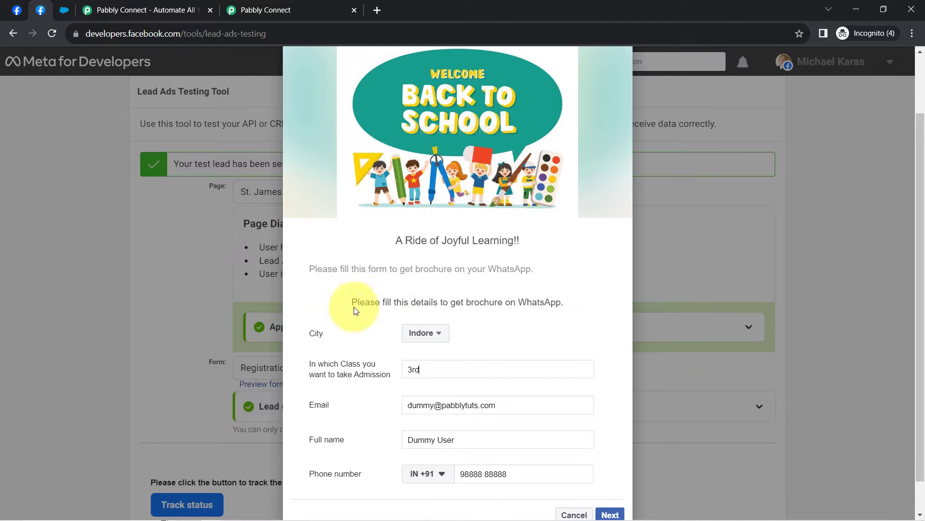
click(65, 10)
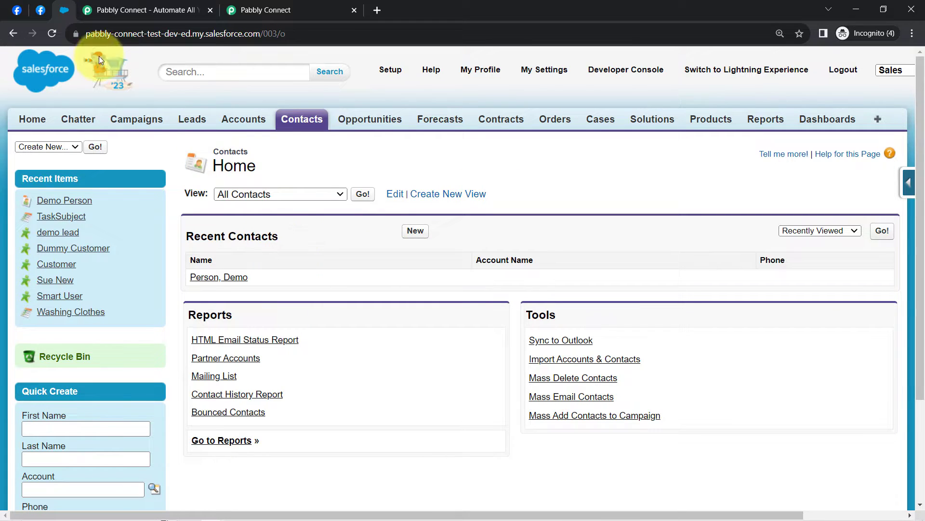
click(37, 10)
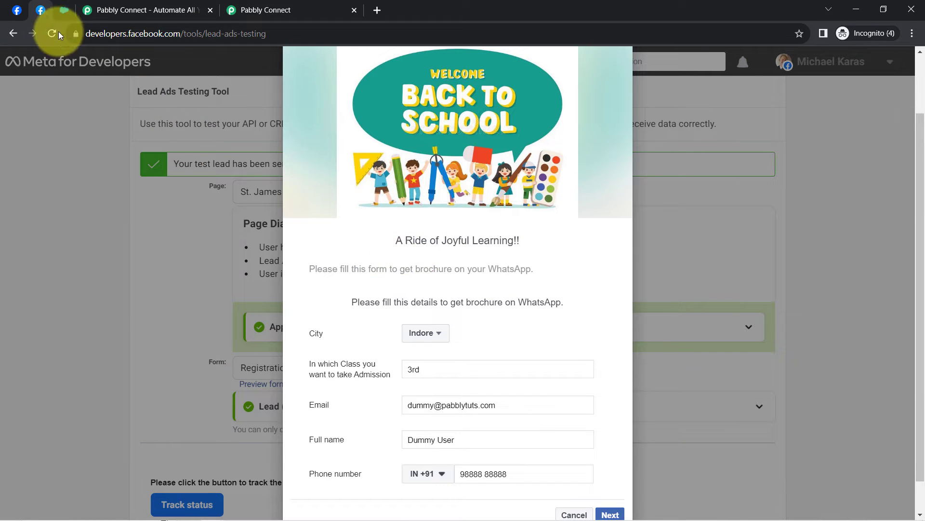
click(64, 10)
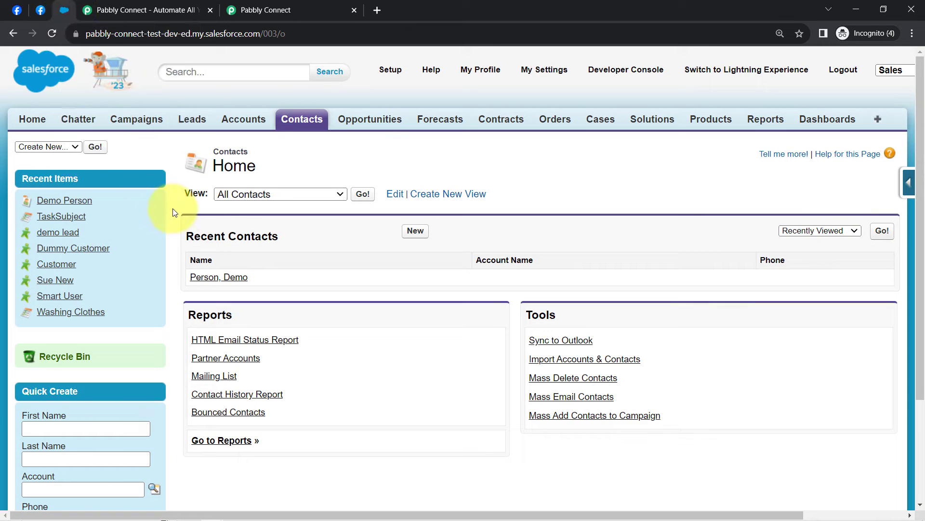
Look over the Pabbly Connect website's address, products and sign-up option, and its dashboard
click(142, 10)
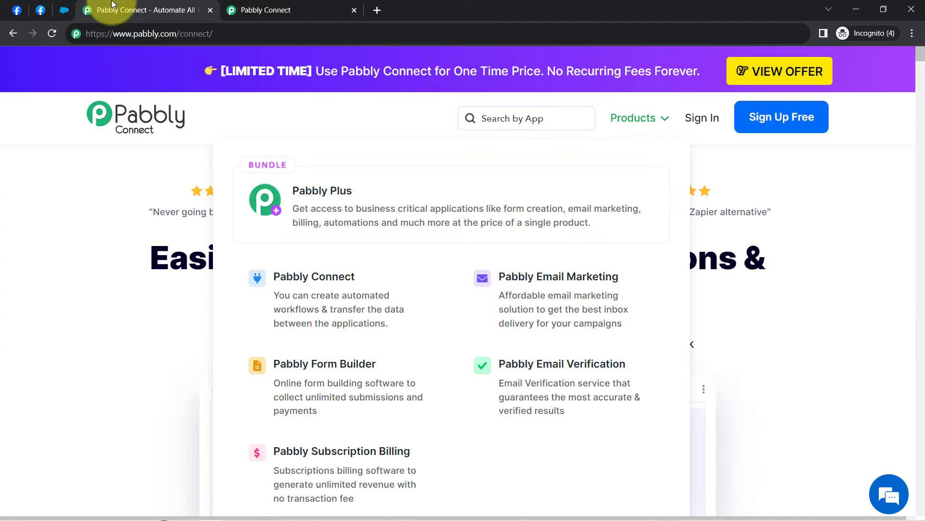
drag(143, 34, 645, 118)
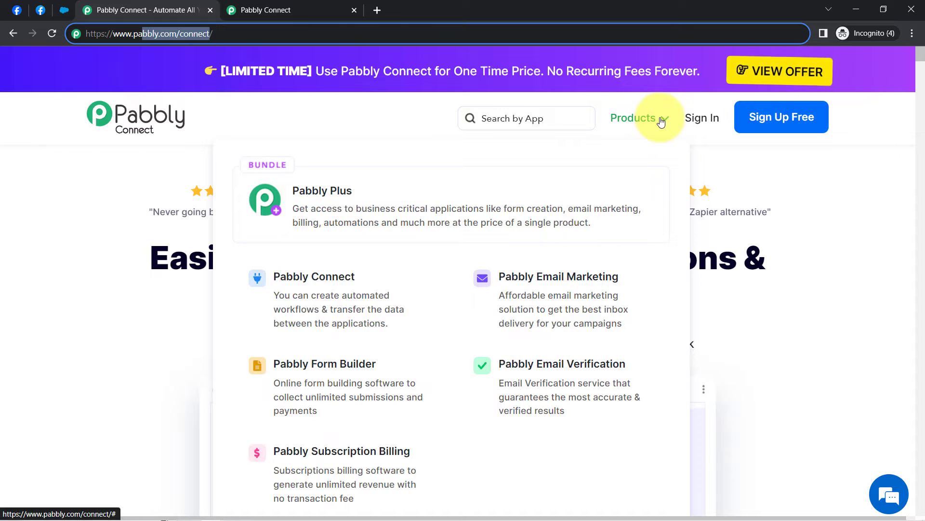
click(661, 120)
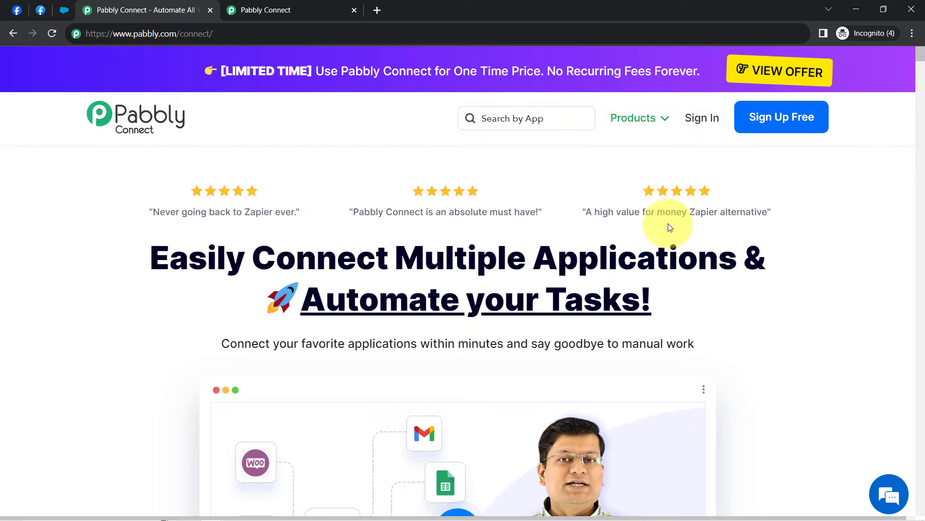
click(289, 9)
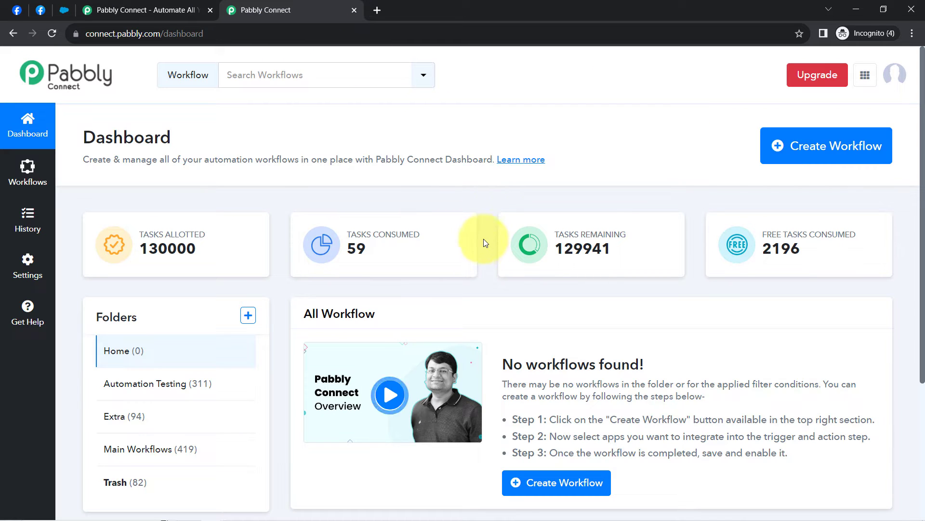
click(138, 6)
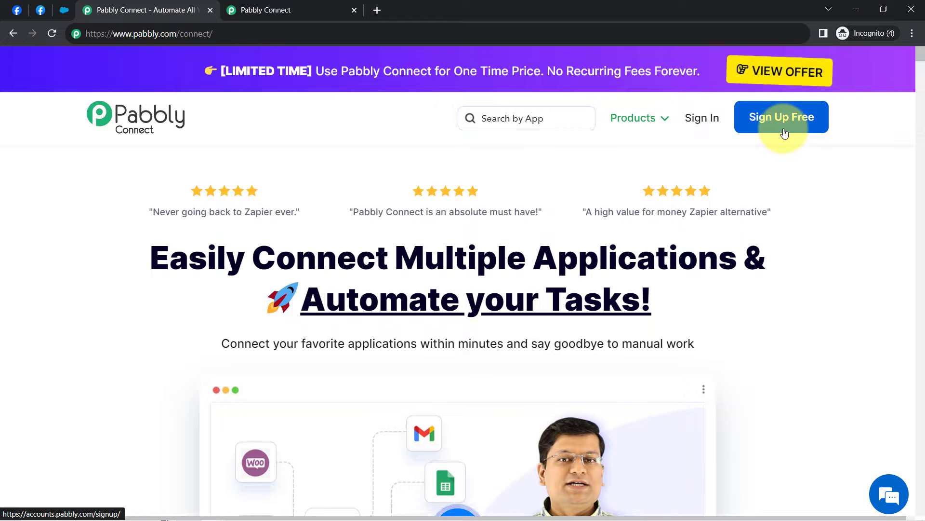
click(285, 5)
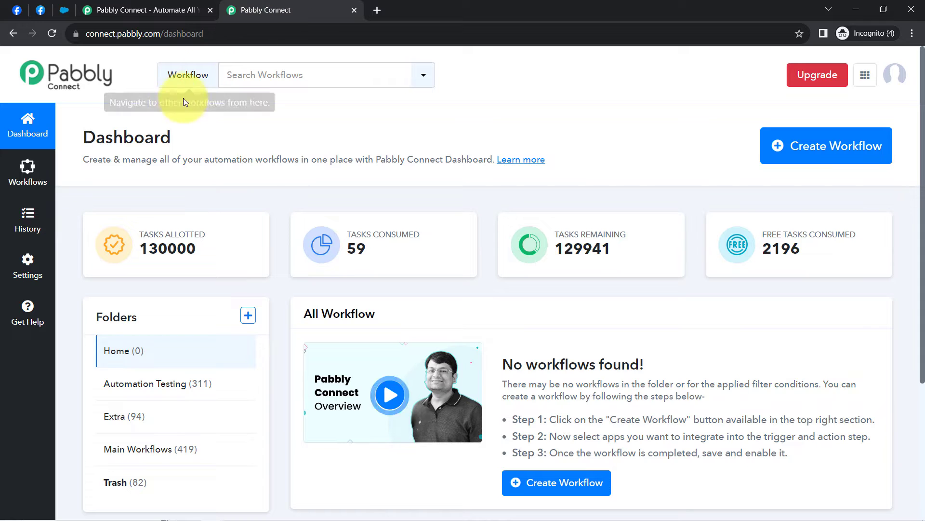
drag(83, 138, 173, 148)
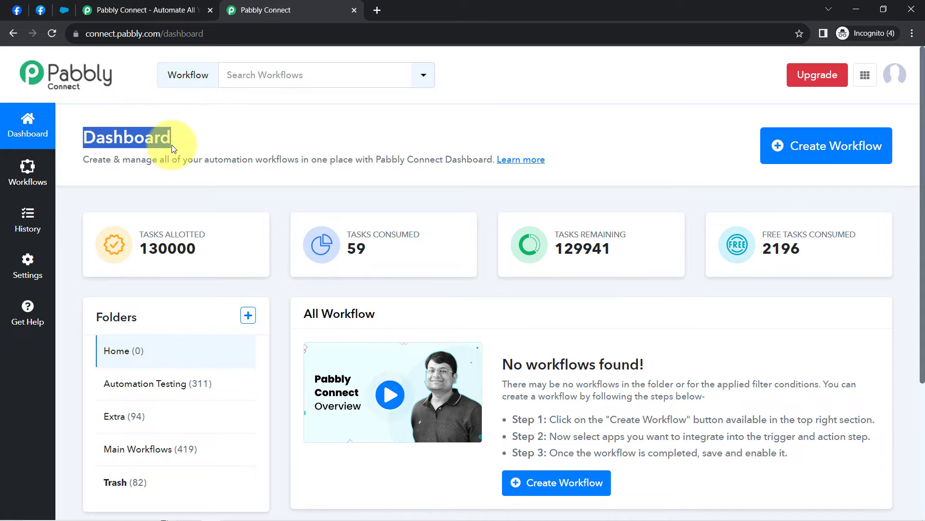
Create a workflow named "Sync Facebook Leads with your CRM Automatically" in the Main Workflows folder
click(815, 140)
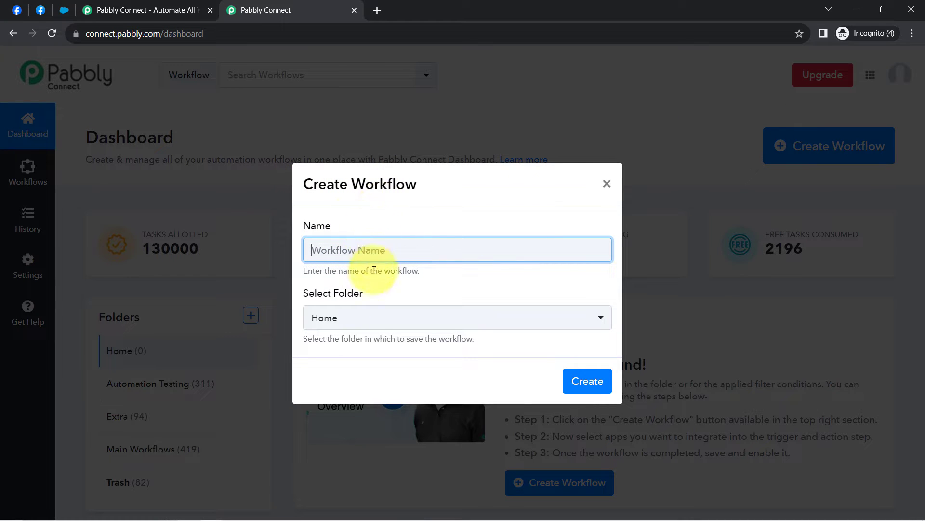
text(Sync Facebook Leads with your CRM Automatically)
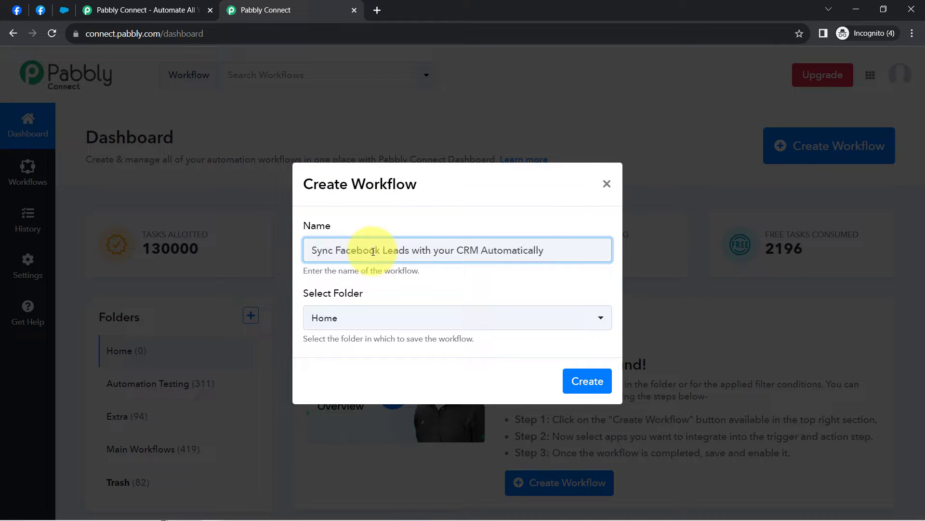
drag(318, 251, 446, 249)
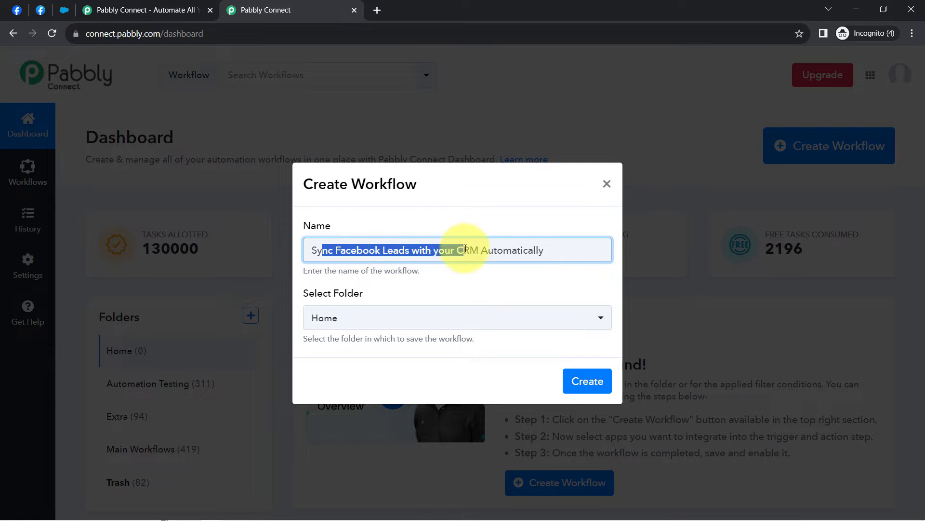
click(495, 248)
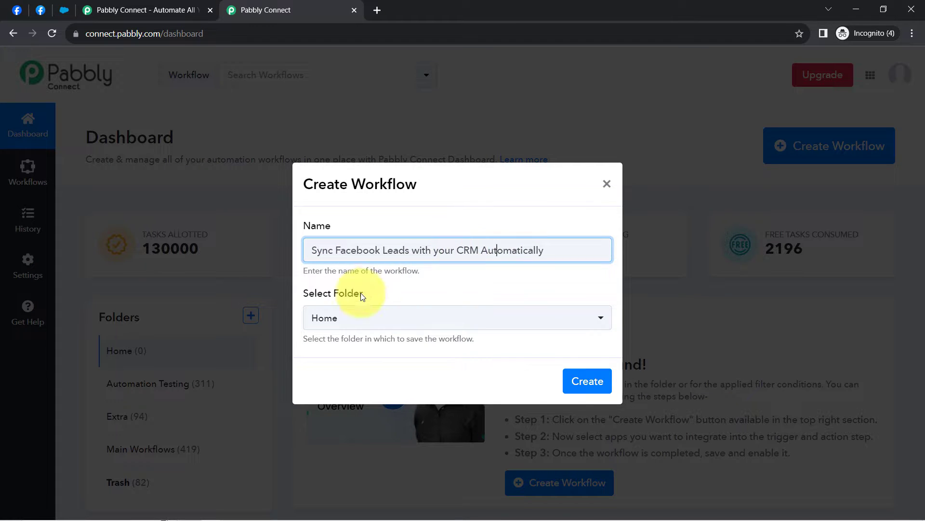
click(361, 321)
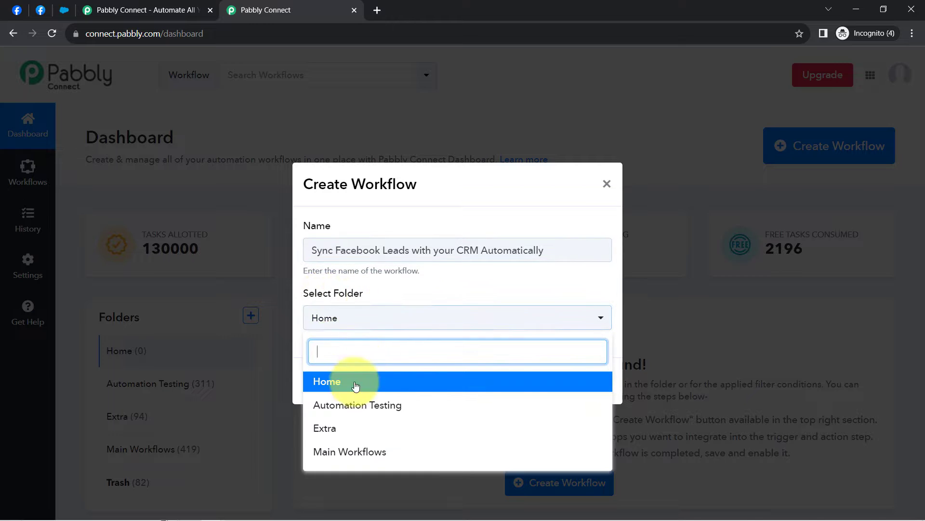
click(330, 453)
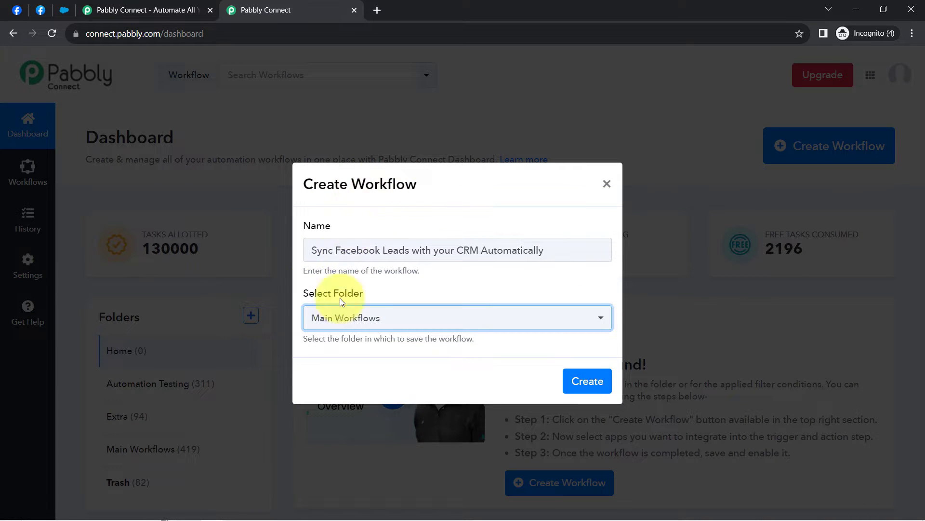
click(592, 385)
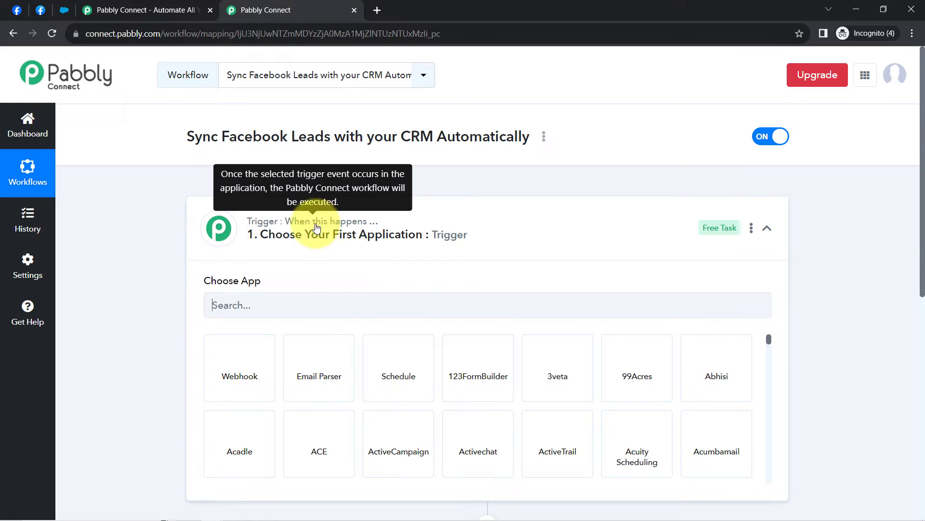
Examine the workflow's trigger and action blocks and its name
click(322, 226)
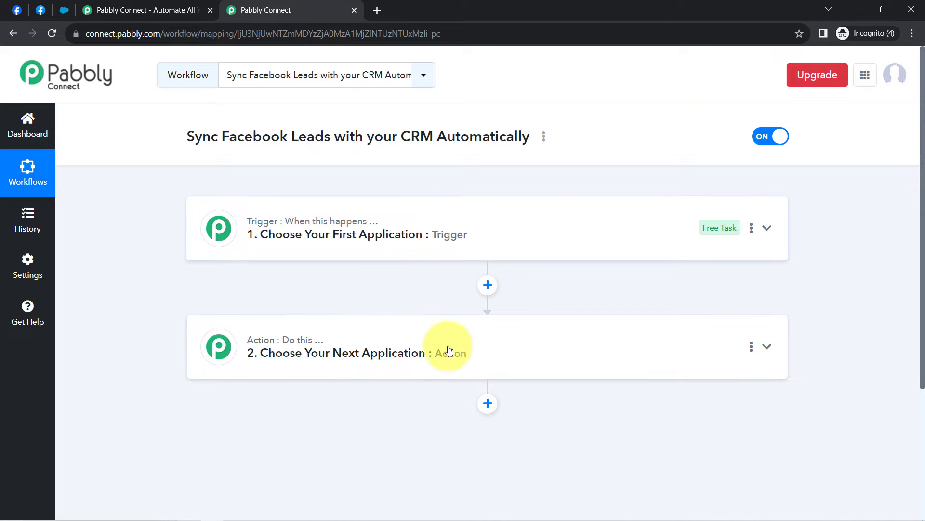
click(364, 249)
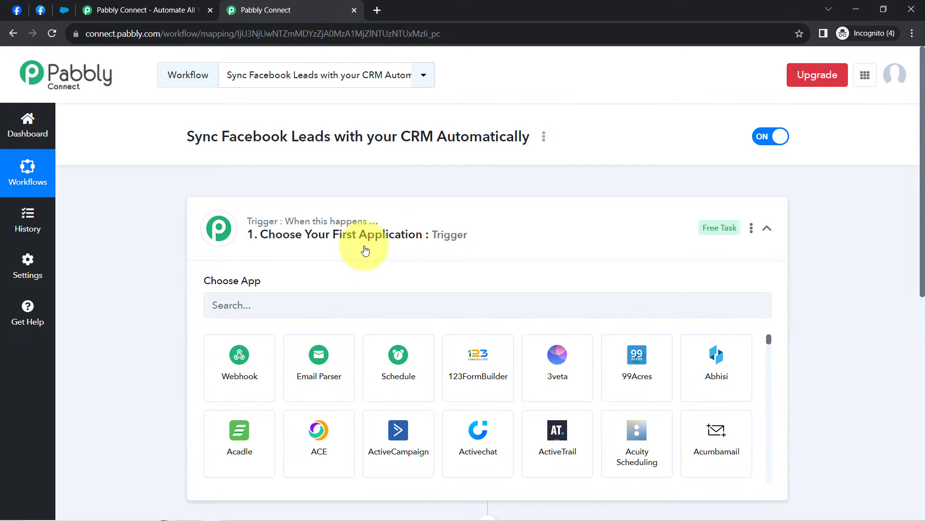
drag(202, 136, 465, 134)
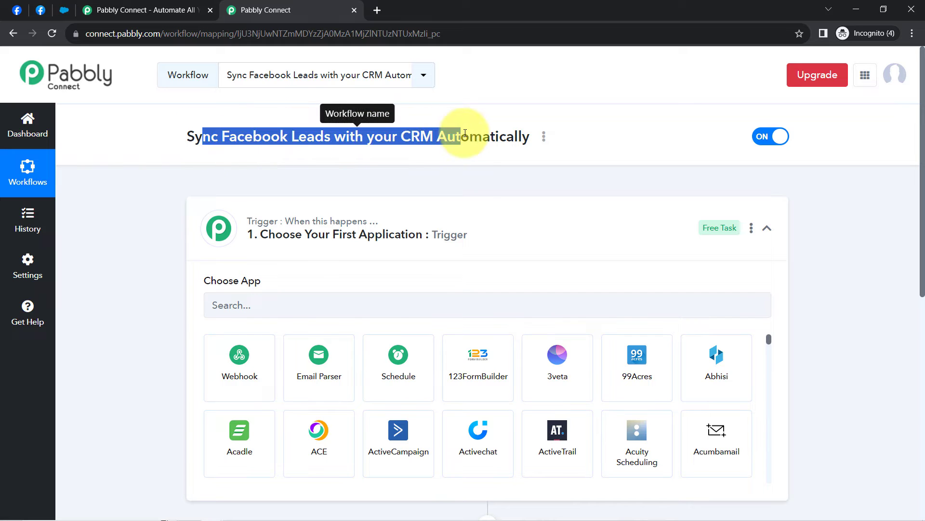
click(368, 135)
Choose Facebook Lead Ads as the trigger application, using "Facebook Leads" from the workflow name for the search
drag(330, 137, 222, 133)
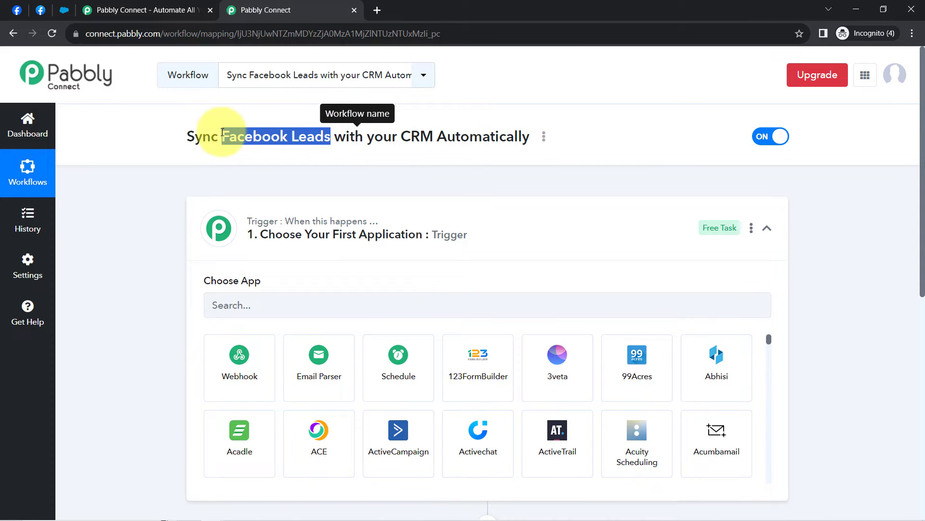
click(225, 307)
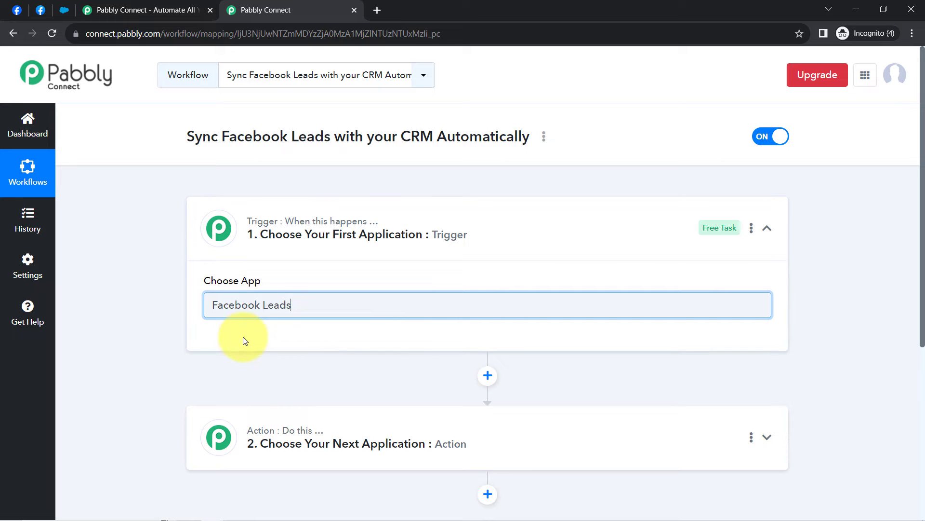
key(BackSpace)
click(241, 374)
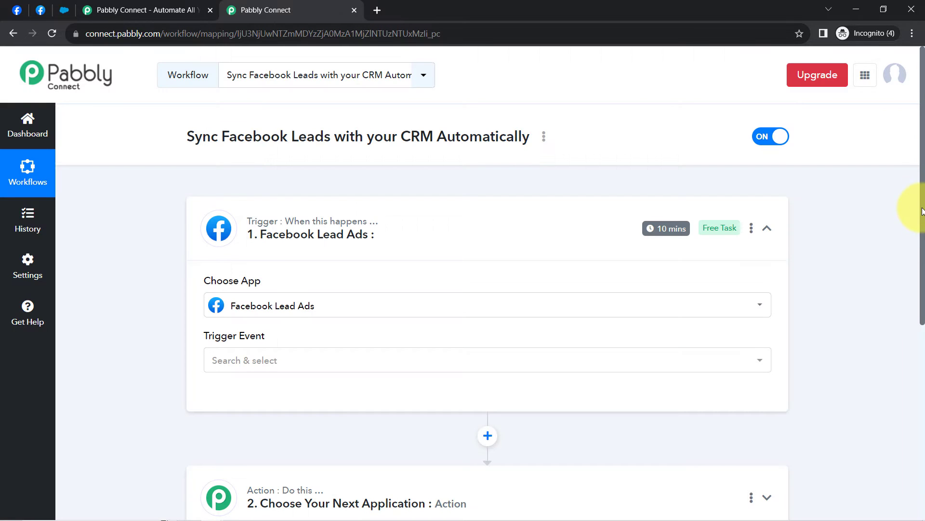
Expand the action step and search its CRM applications for "hubs", "salesf" and "zoho c"
drag(923, 211, 920, 316)
click(303, 298)
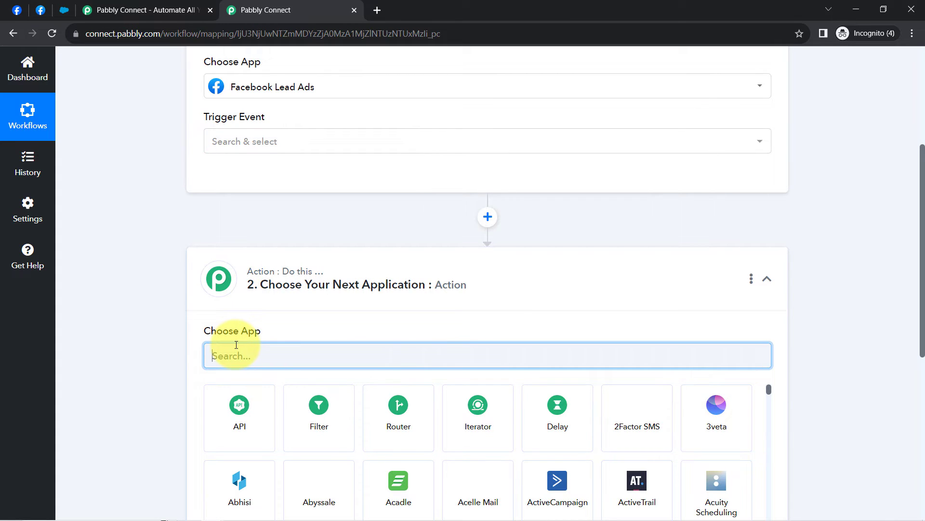
text(hubs)
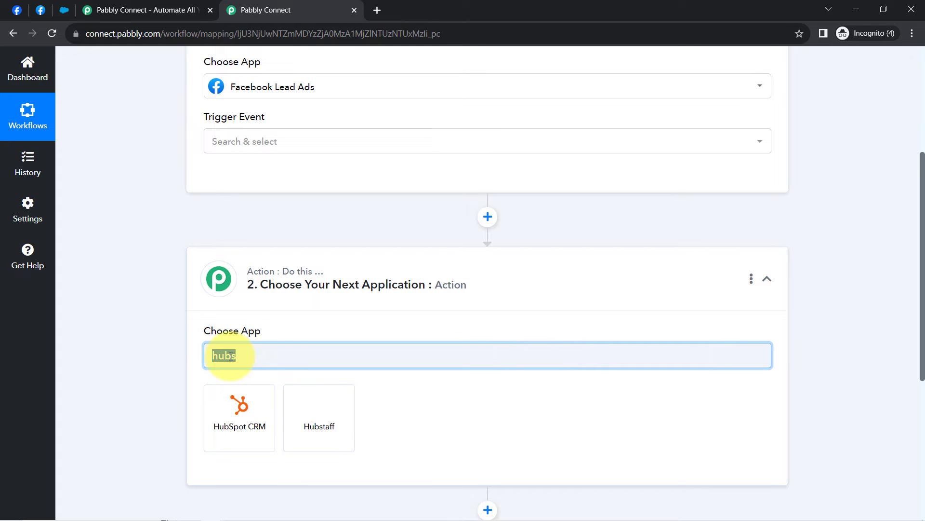
text(sale)
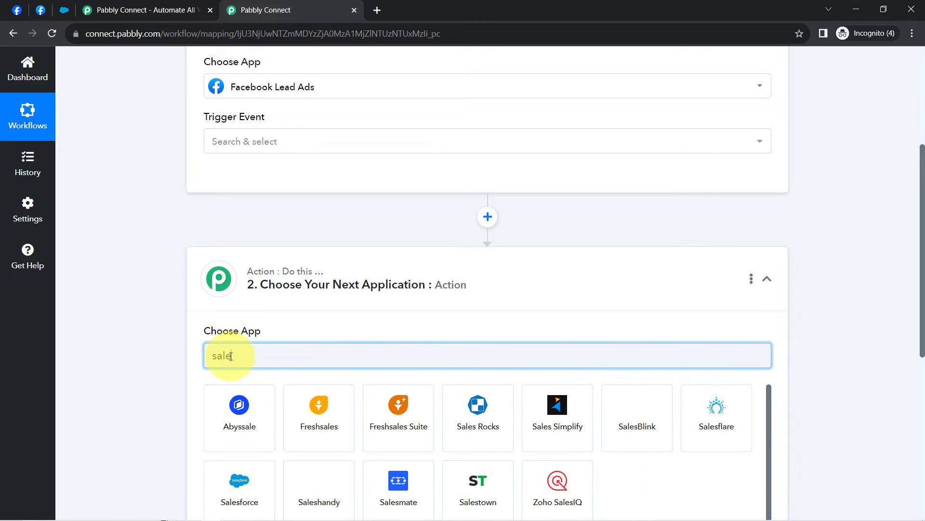
text(sf)
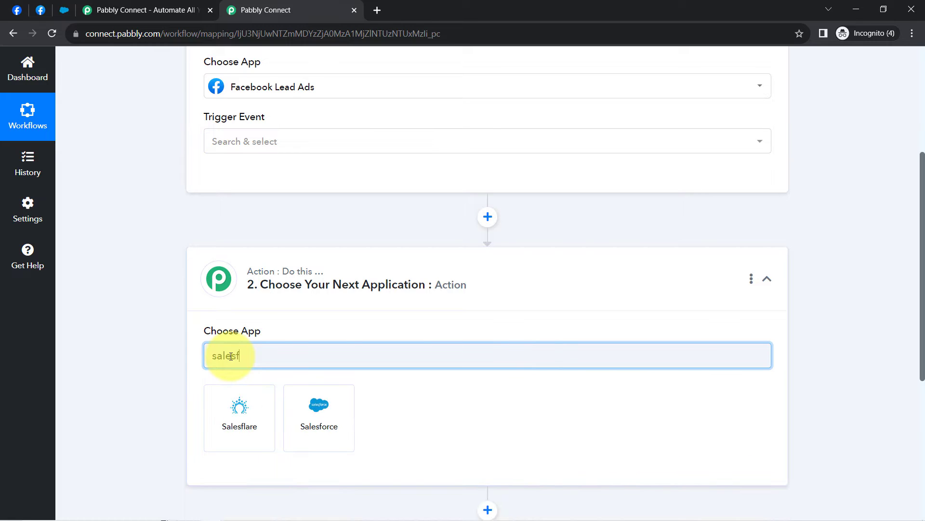
key(BackSpace)
key(BackSpace)
key(BackSpace)
key(BackSpace)
key(BackSpace)
key(BackSpace)
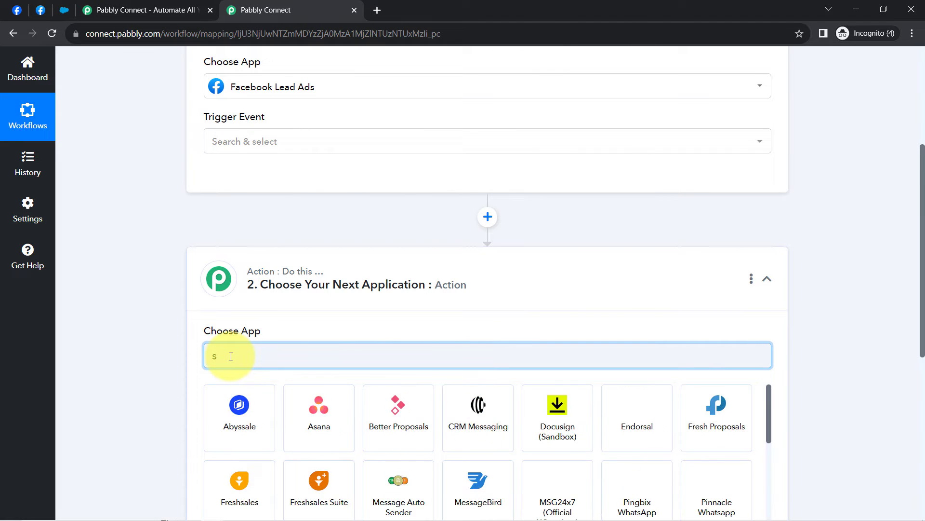
text(zoho )
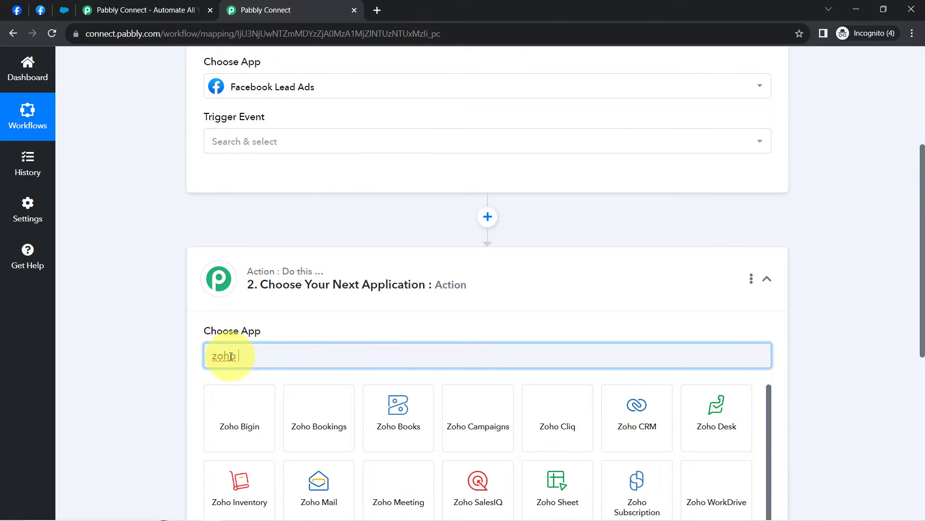
text(c)
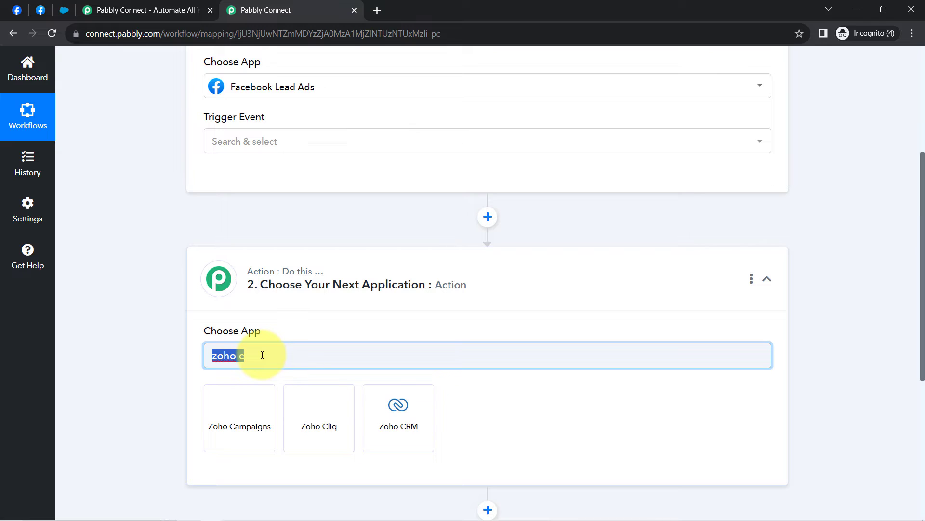
Search the action applications for "salesfo" and choose Salesforce
text(salesfo)
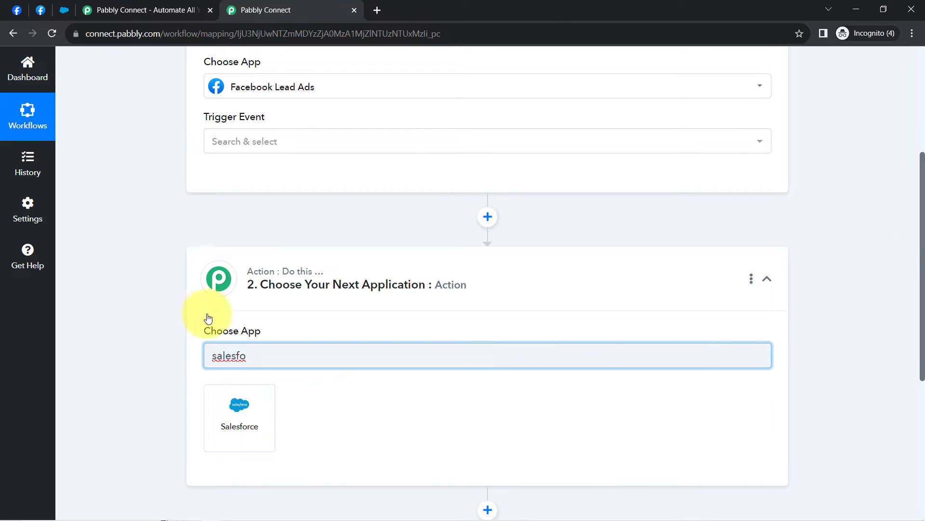
click(238, 418)
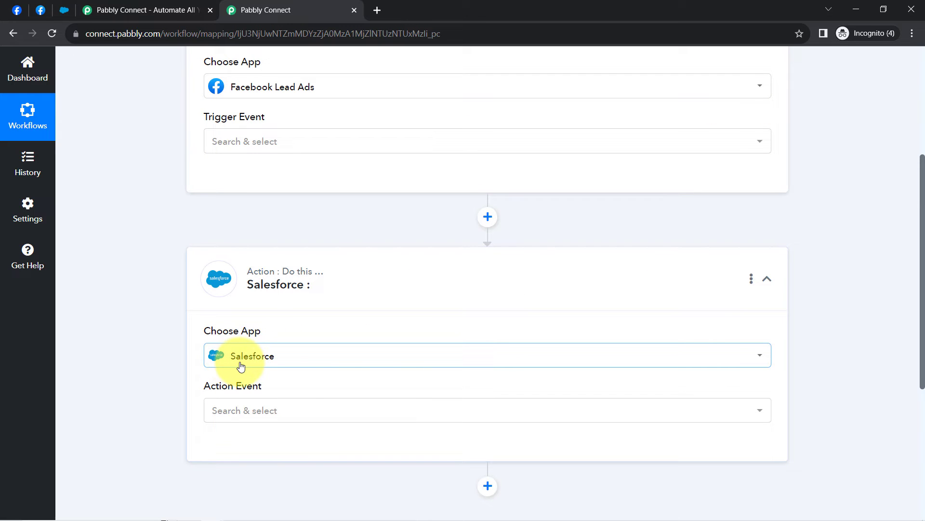
Set the Facebook Lead Ads trigger event to New Lead (Instant)
drag(922, 264, 922, 159)
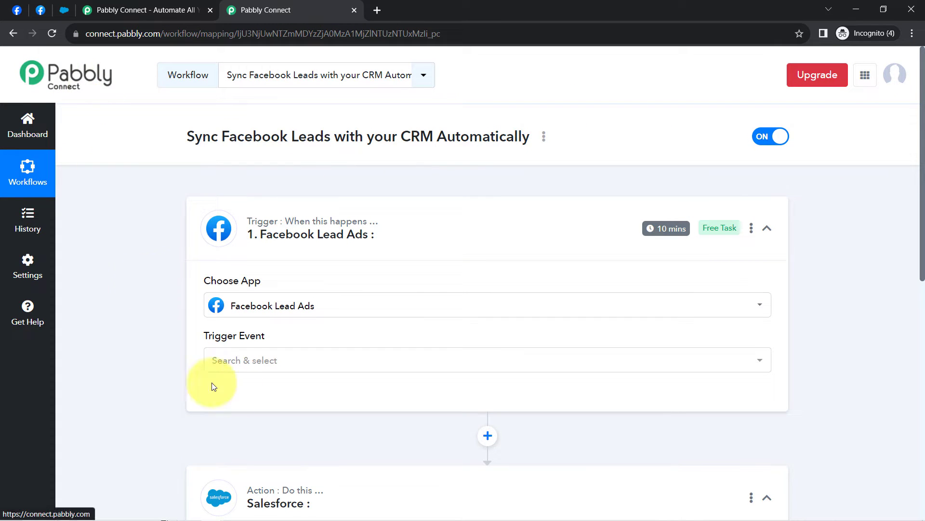
click(218, 360)
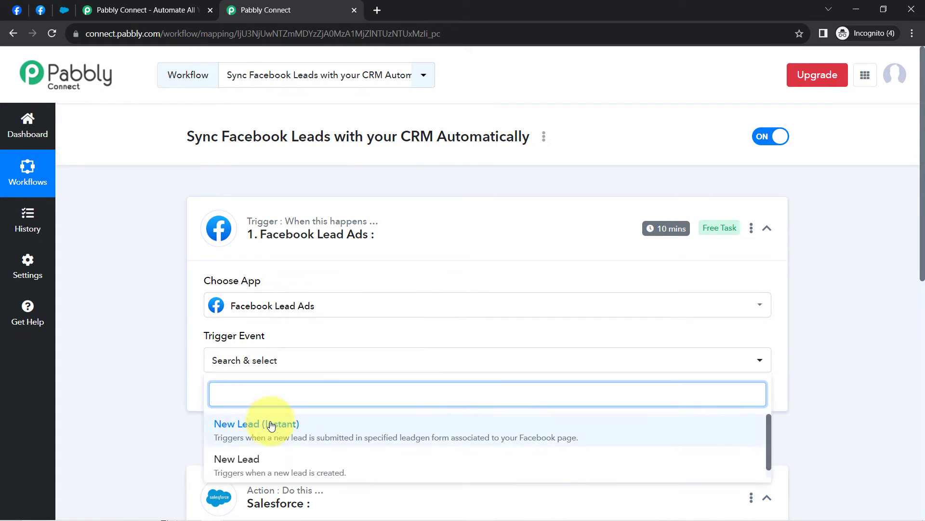
click(259, 427)
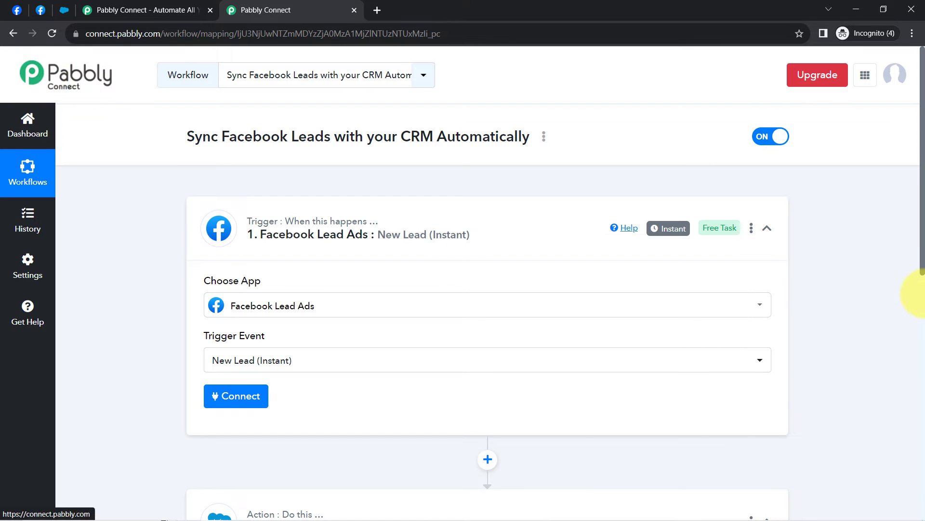
Connect the Facebook Lead Ads trigger through a new connection and acknowledge the authorization
click(922, 305)
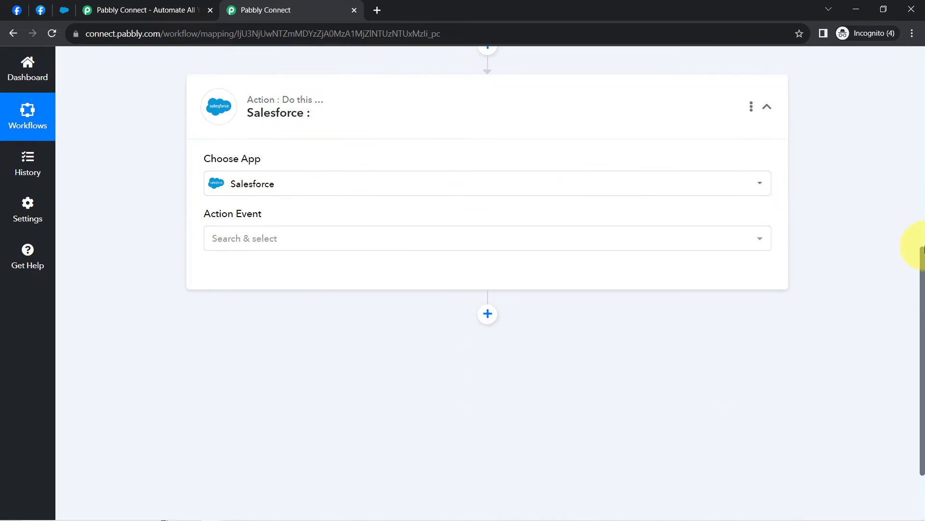
drag(919, 345, 918, 127)
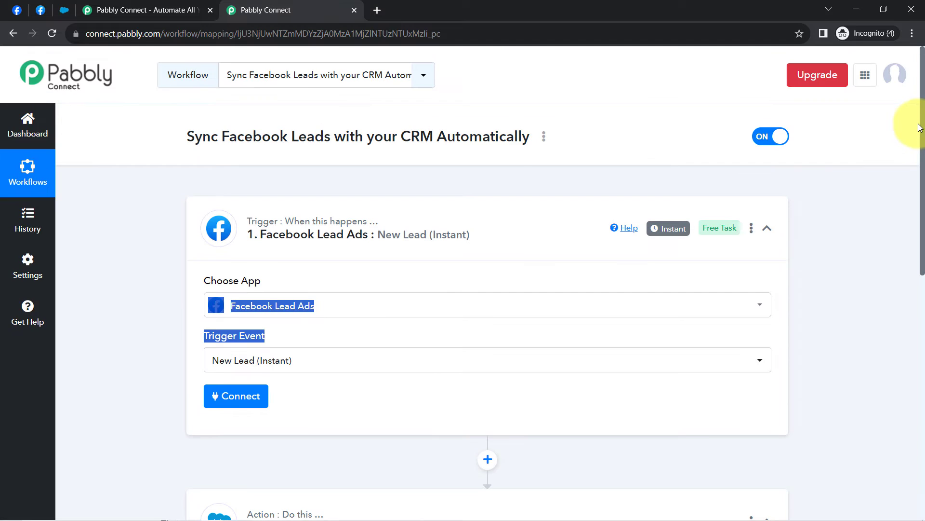
click(172, 282)
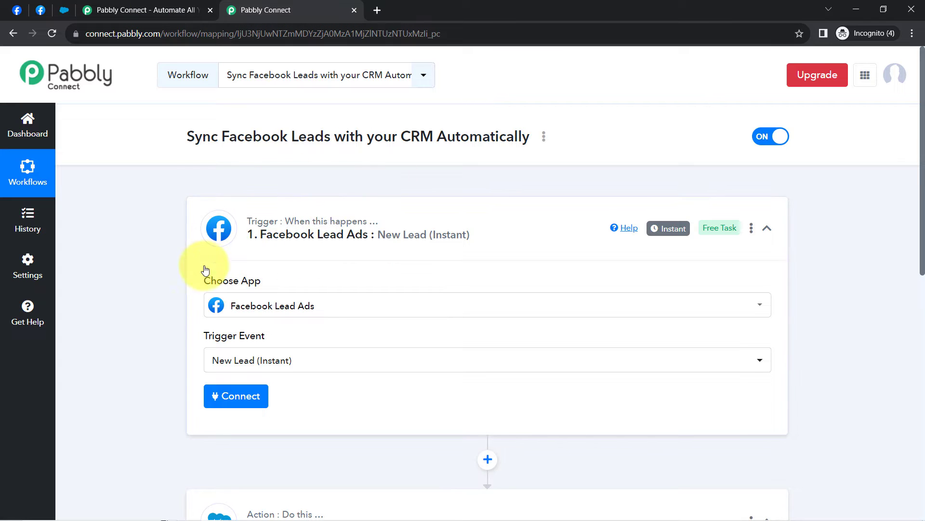
click(228, 396)
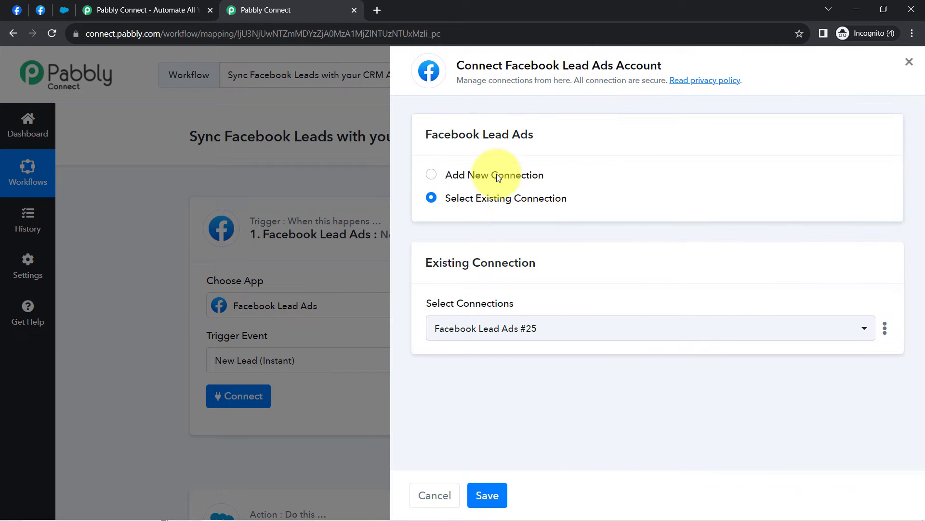
click(497, 174)
click(526, 313)
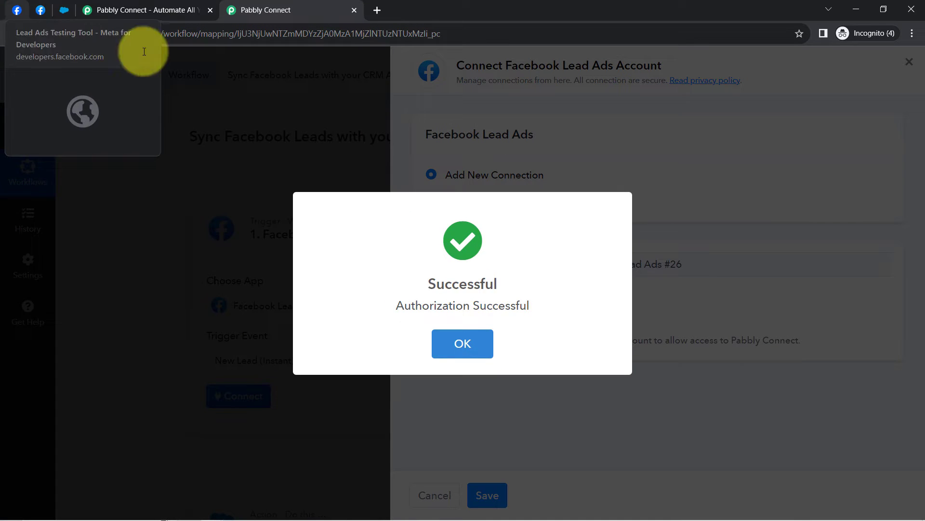
click(463, 343)
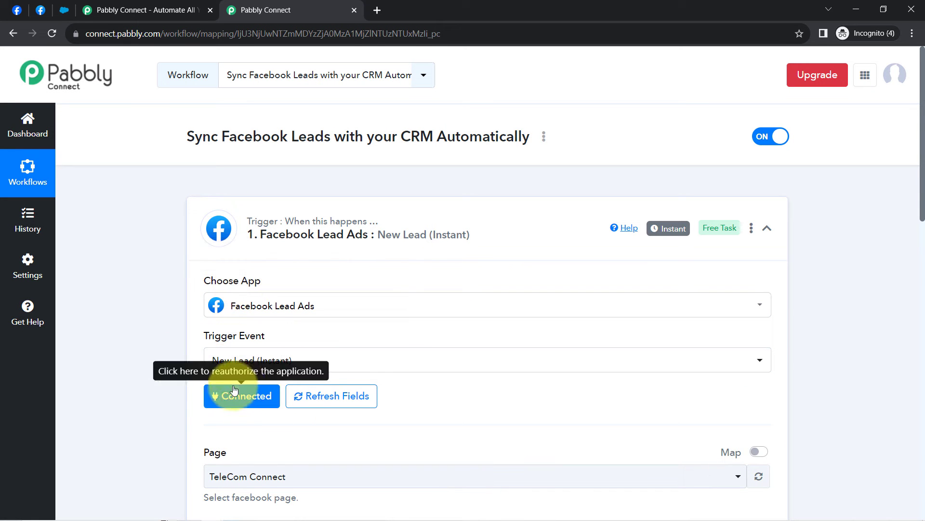
Set the trigger's Page to St. James Higher Education, using the name copied from the Facebook page for the search
drag(923, 205, 922, 310)
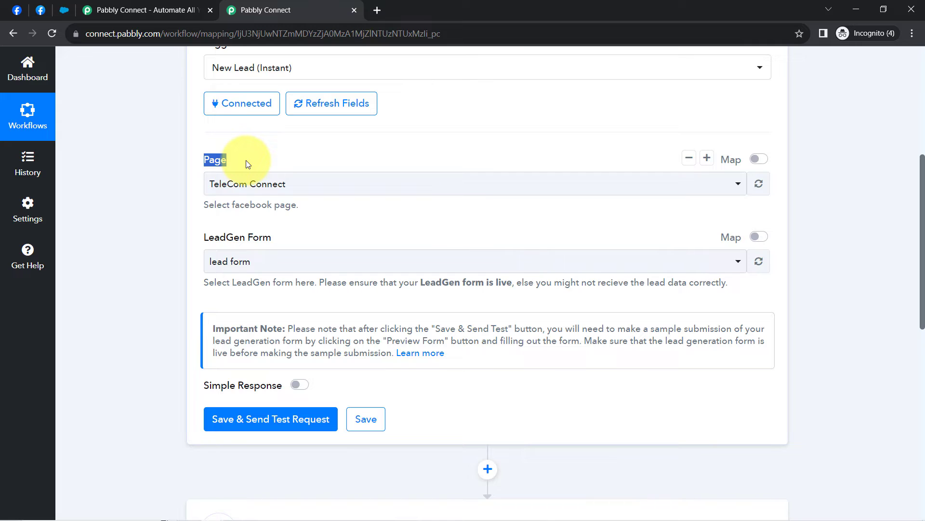
click(245, 187)
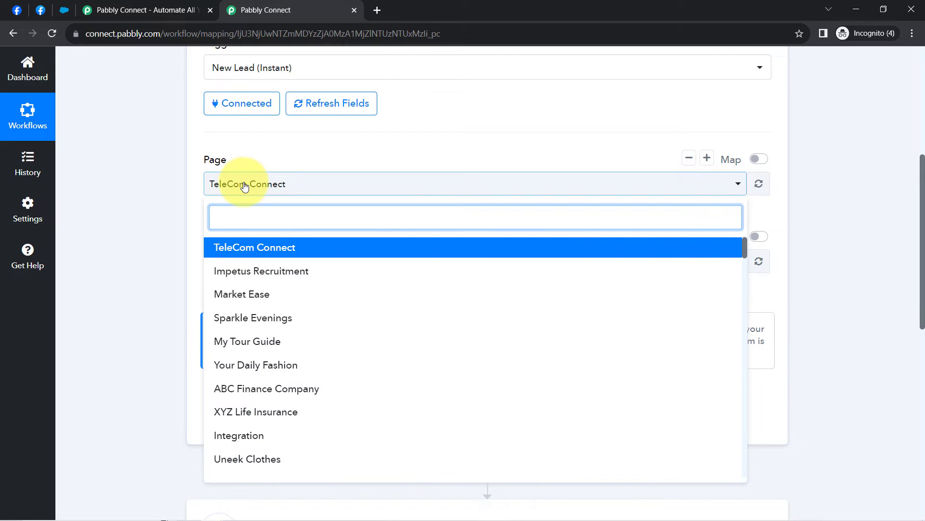
click(17, 9)
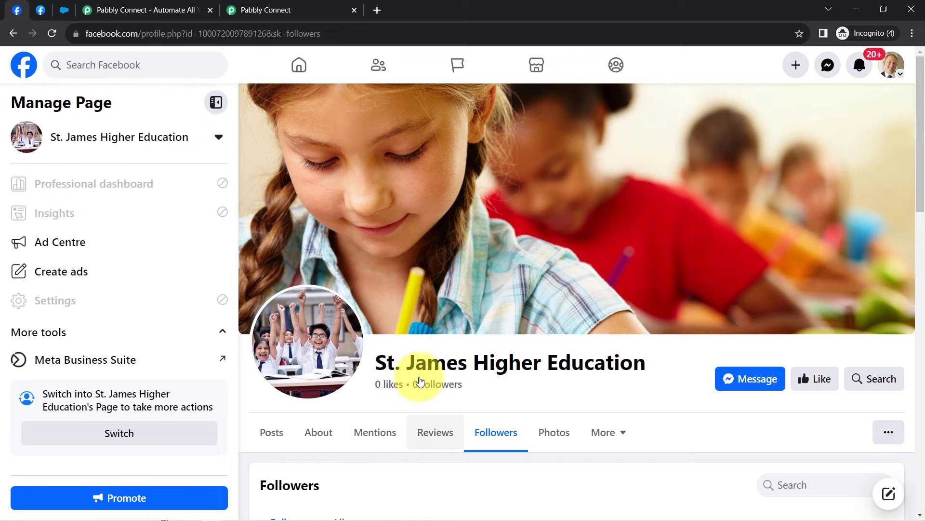
drag(396, 358, 610, 362)
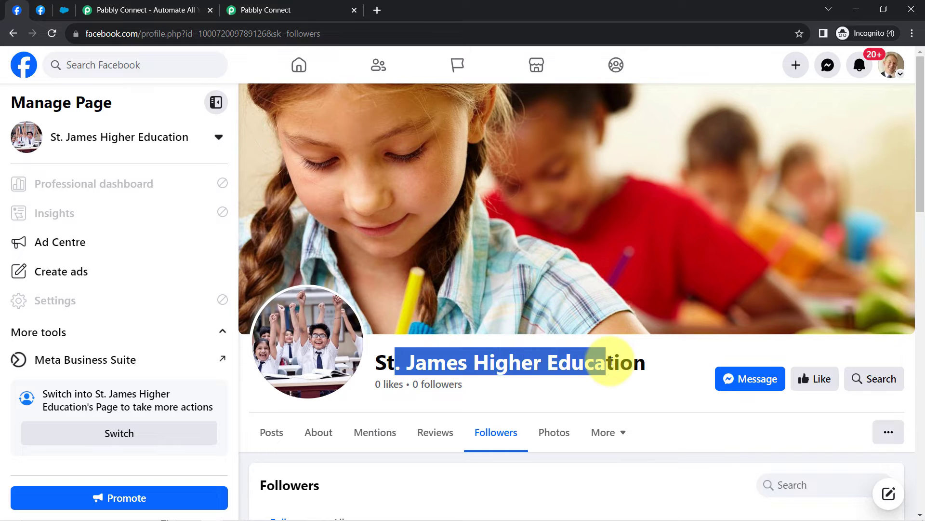
triple_click(530, 359)
key(ctrl+c)
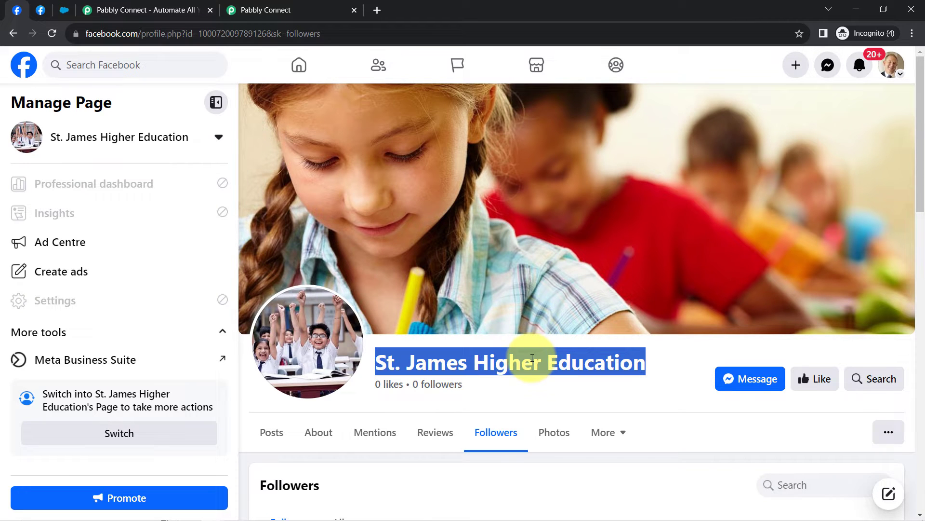
click(308, 10)
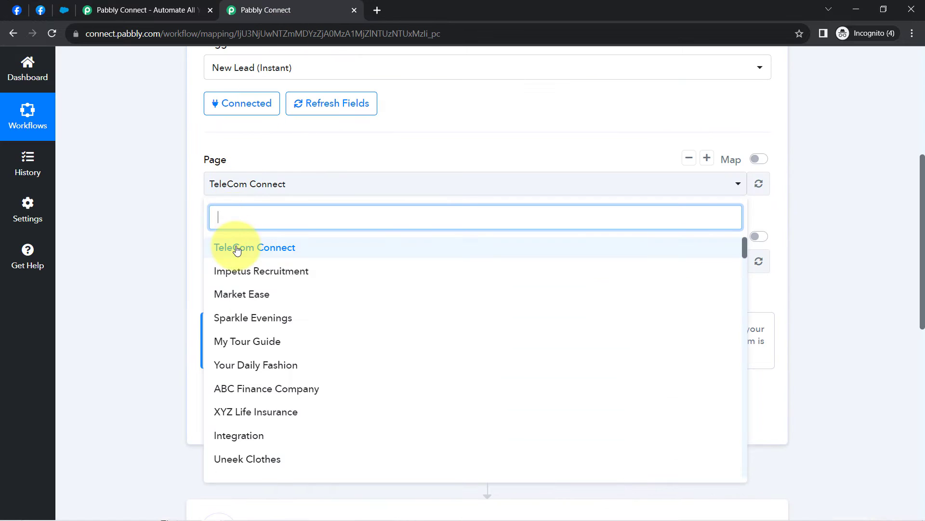
key(ctrl+v)
click(256, 248)
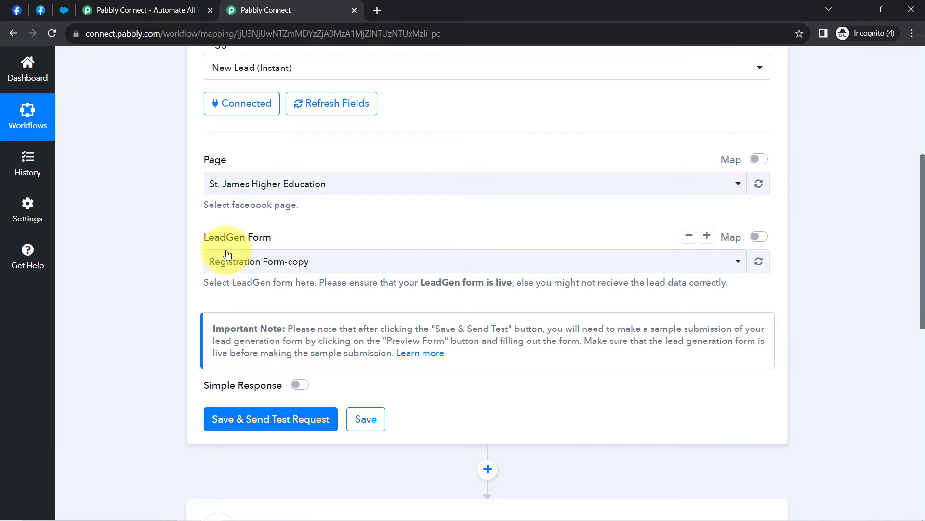
Review the trigger's LeadGen Form choices and view the form preview in the Lead Ads Testing Tool, keeping Registration Form-copy
click(265, 262)
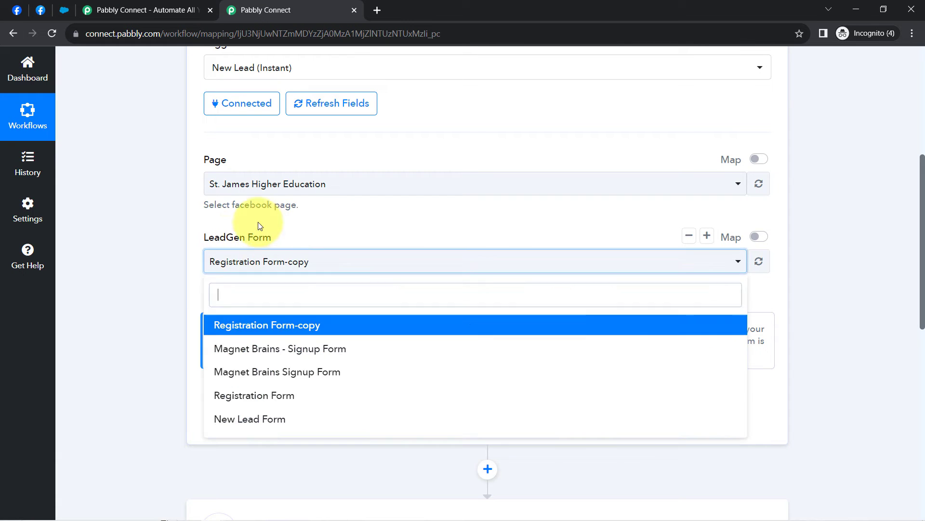
click(161, 263)
click(40, 16)
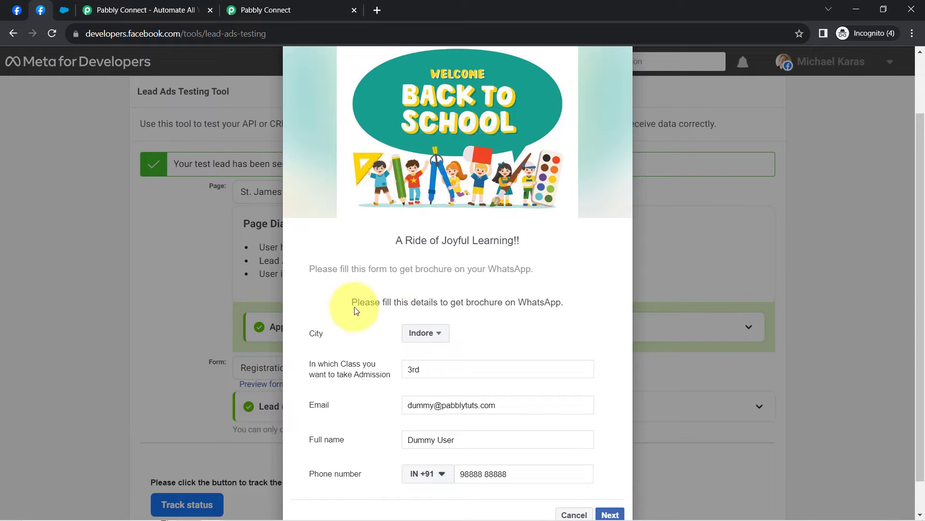
click(270, 10)
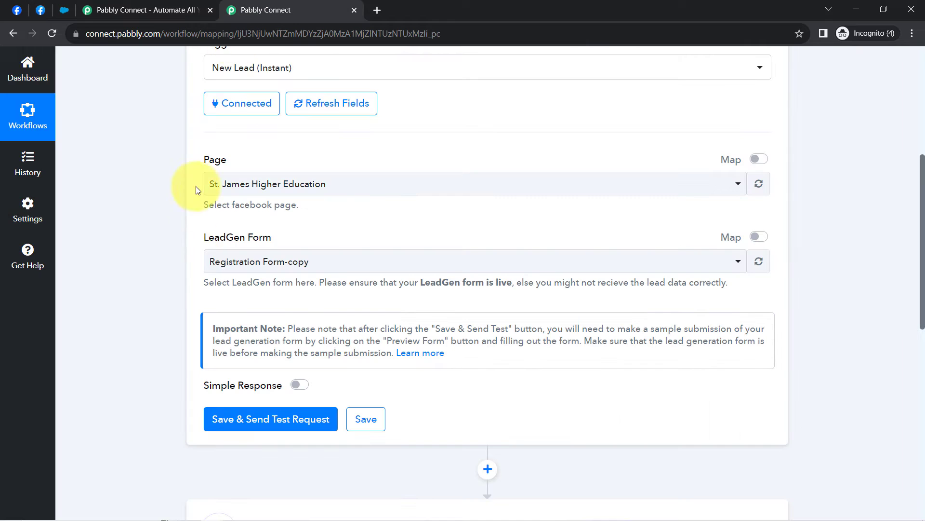
click(222, 269)
click(180, 239)
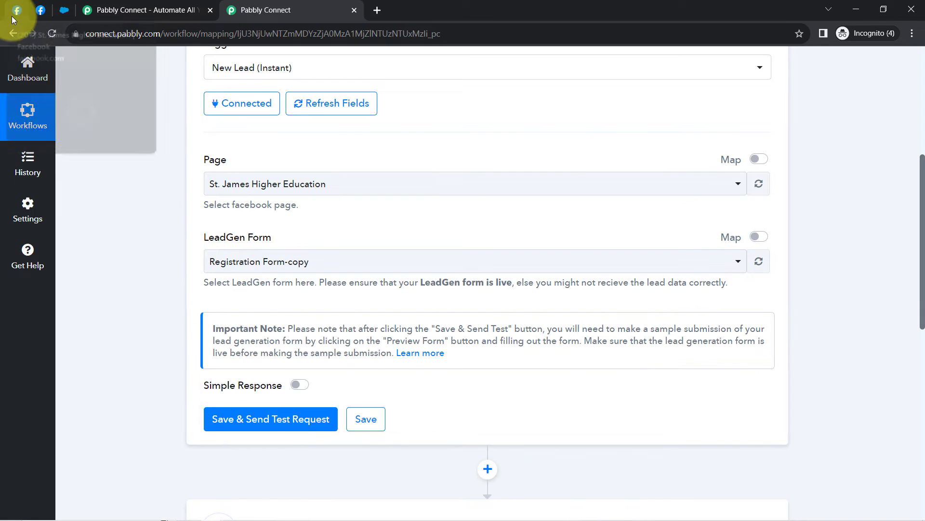
View the St. James Higher Education page's lead ads forms in Meta Business Suite, and close the suite
click(12, 16)
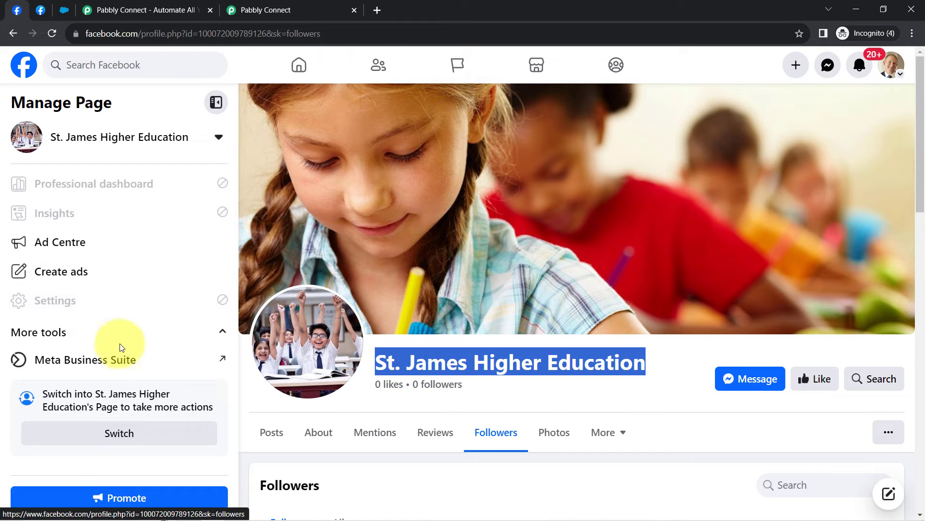
click(148, 361)
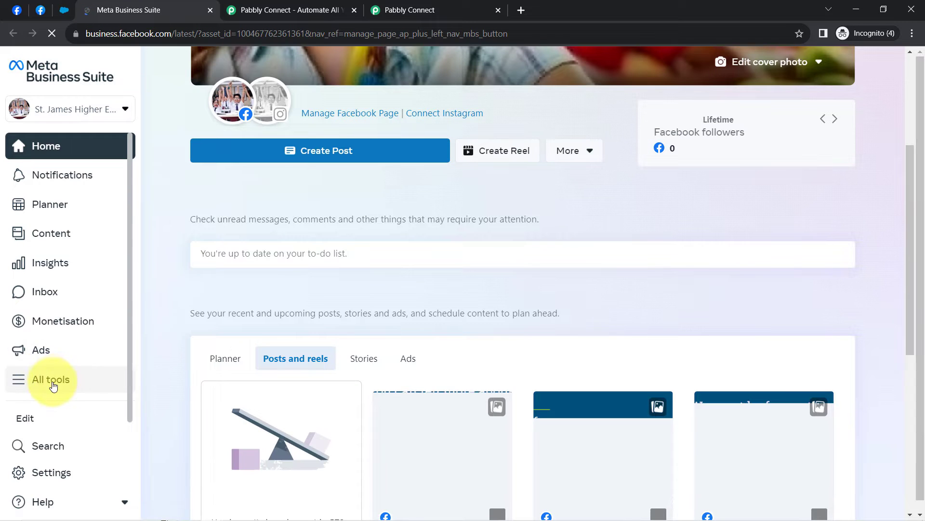
click(55, 381)
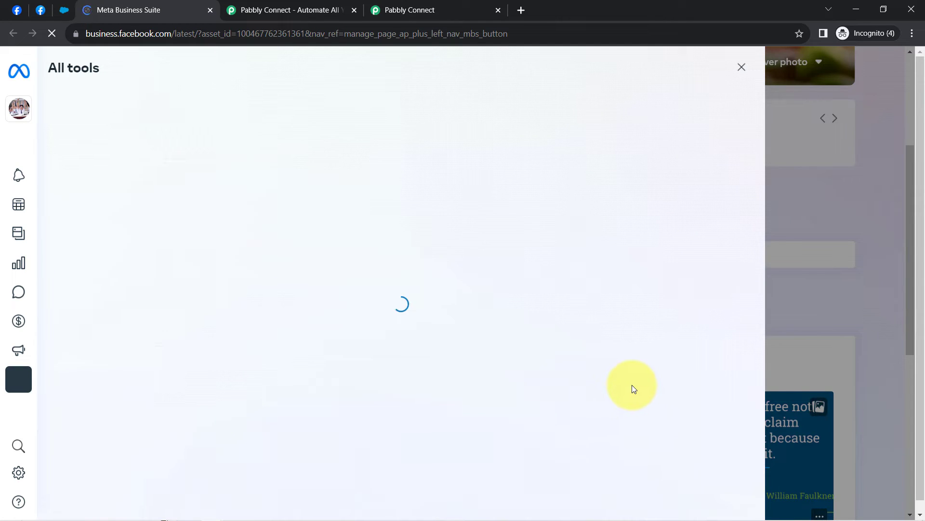
scroll(632, 386, down, 5)
click(548, 425)
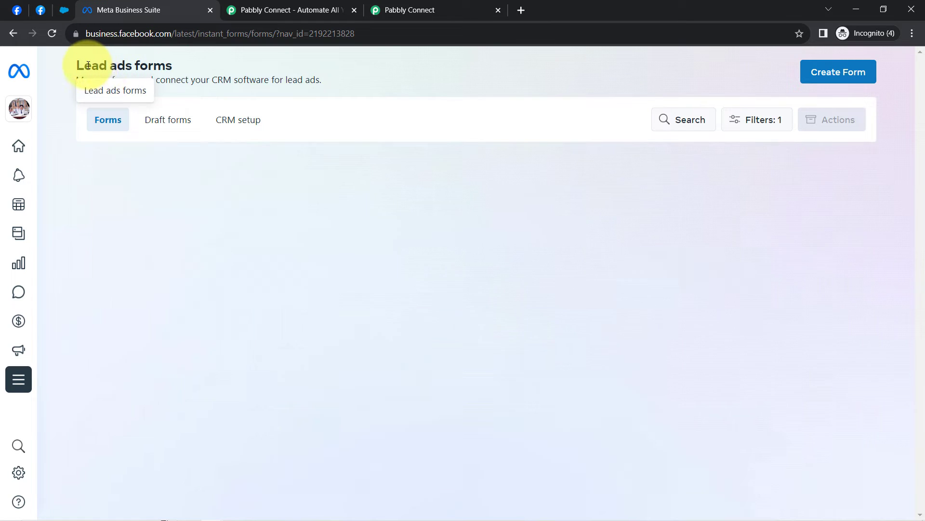
drag(88, 65, 144, 65)
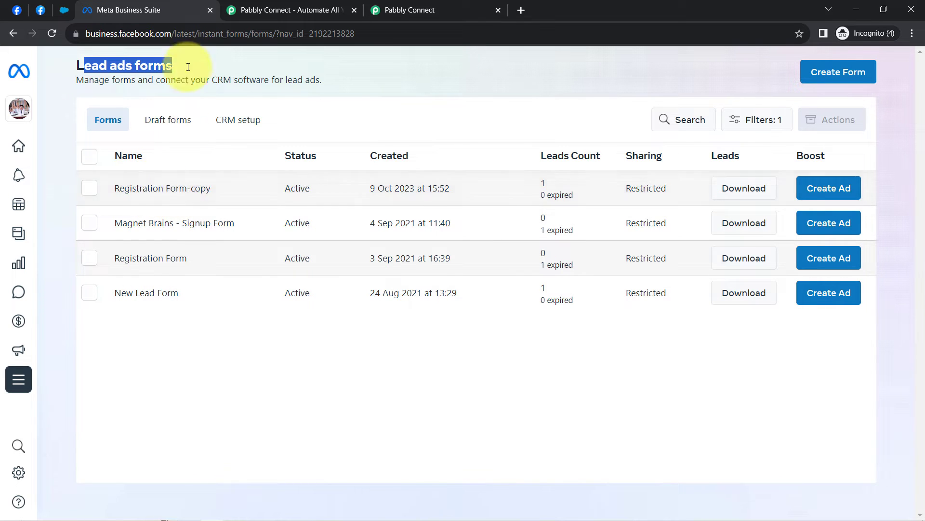
click(211, 11)
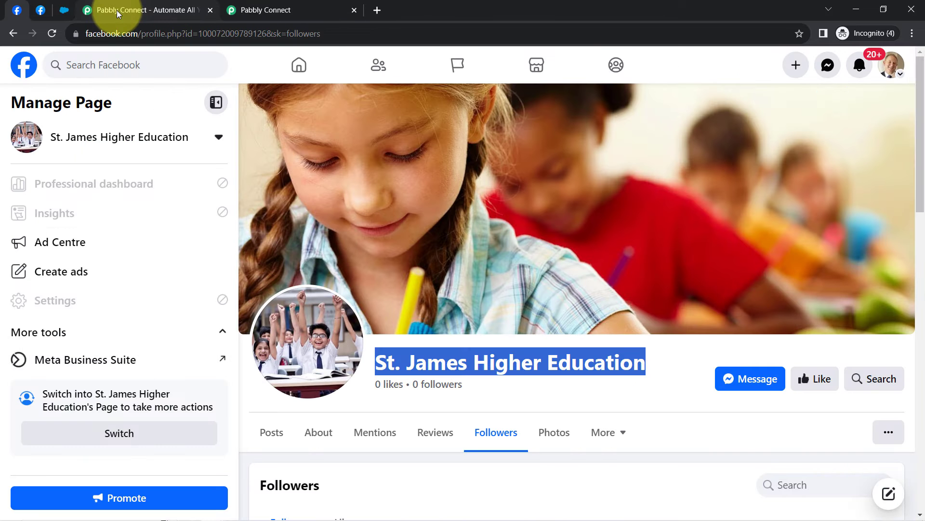
Save the workflow's trigger and send a test request, and read the note about making a test submission
click(265, 9)
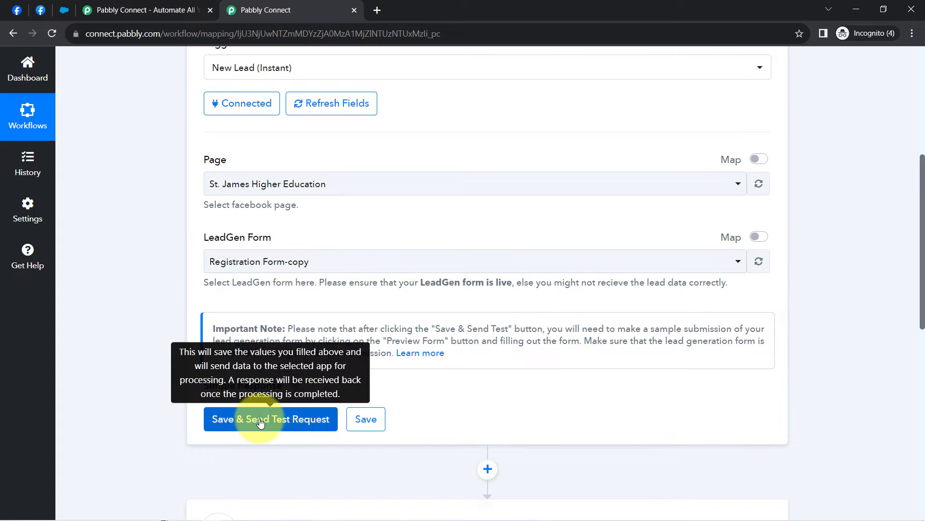
click(258, 423)
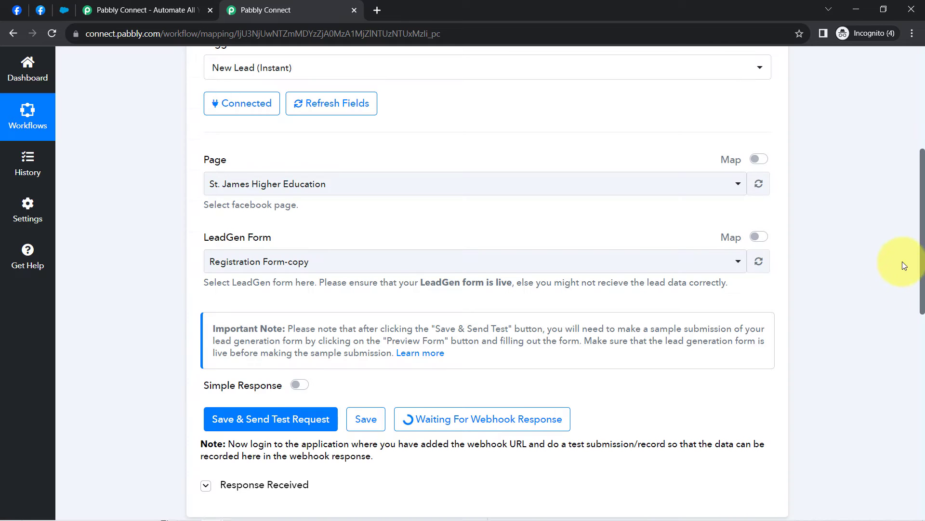
scroll(771, 314, down, 2)
drag(596, 345, 364, 359)
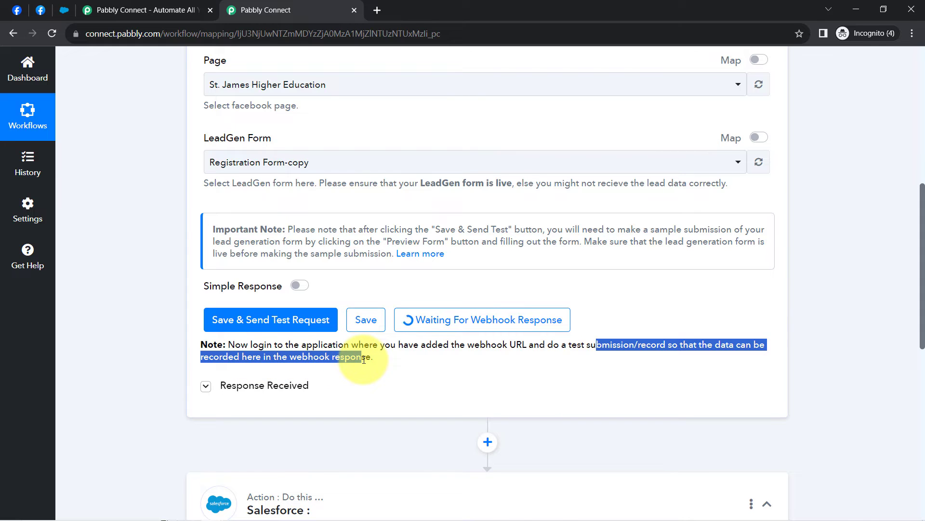
click(579, 348)
drag(562, 345, 659, 345)
scroll(909, 206, up, 4)
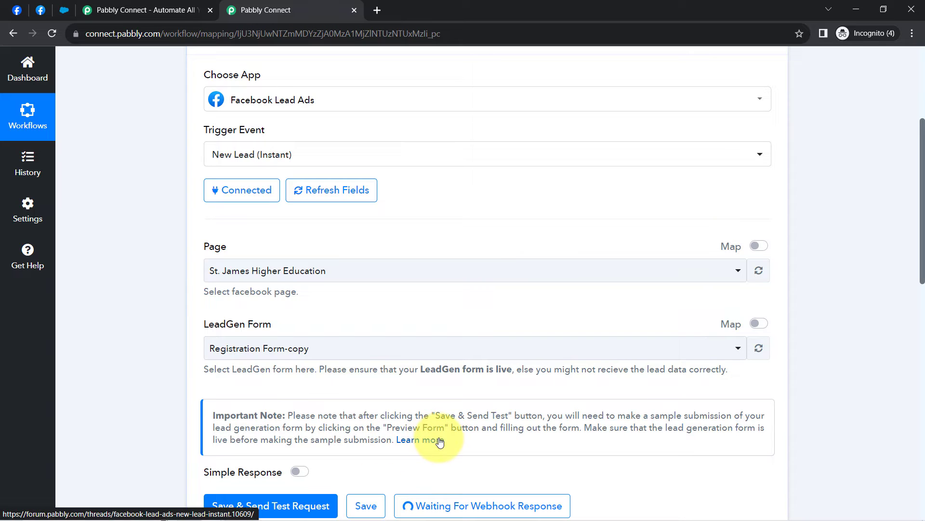
Open the Learn more guide on new Facebook leads, follow its link to the Facebook Lead Ads testing tool, and close the guide
click(434, 444)
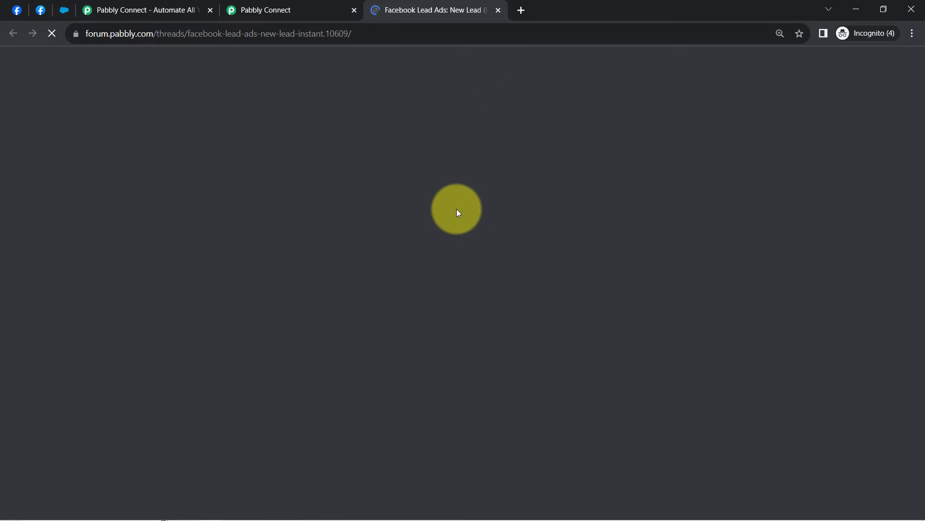
scroll(501, 272, down, 5)
scroll(501, 270, up, 3)
scroll(495, 289, down, 10)
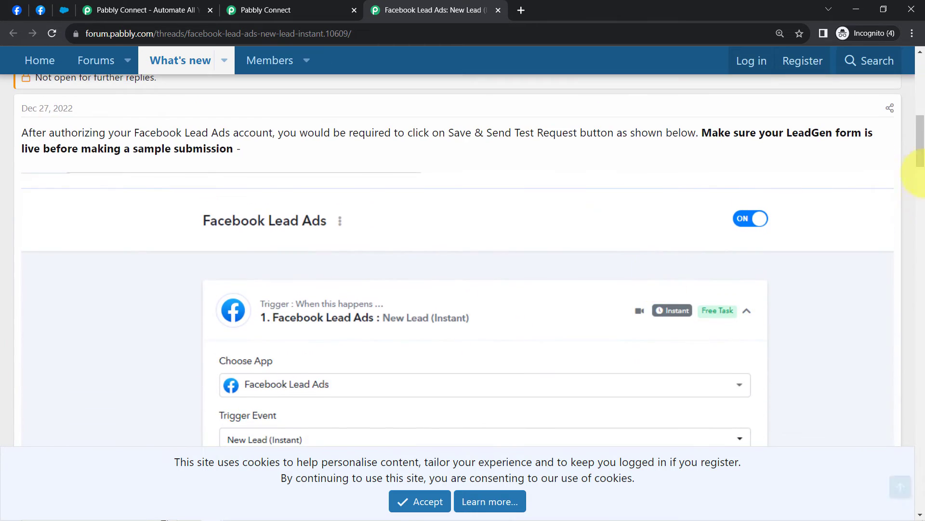
drag(920, 172, 849, 288)
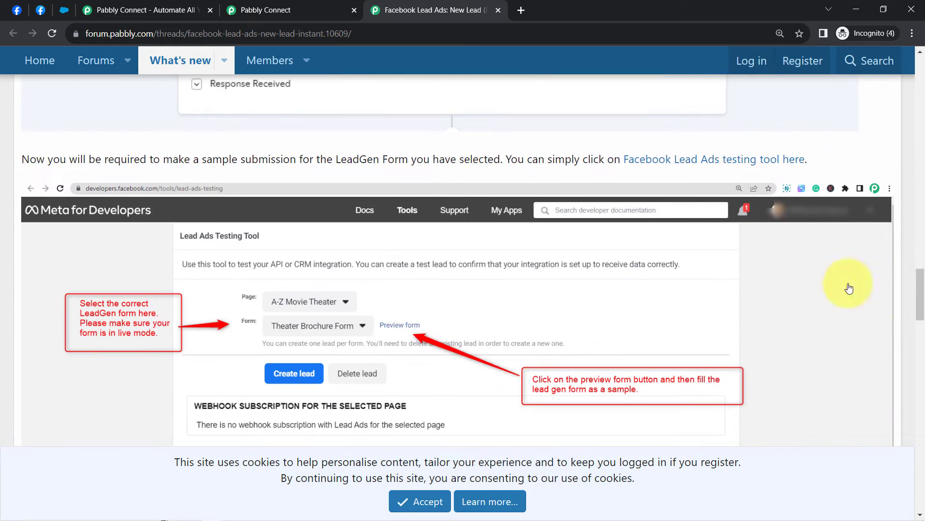
click(719, 164)
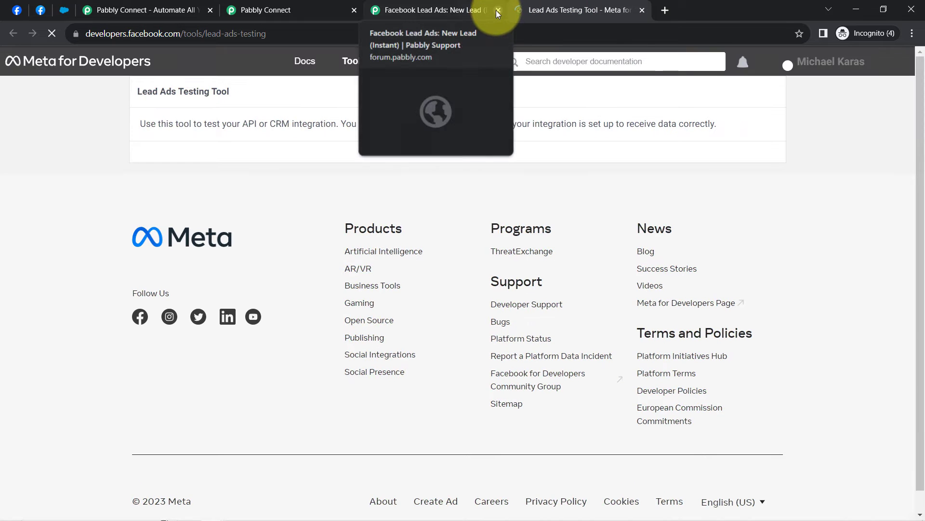
click(498, 11)
click(215, 34)
drag(215, 38, 256, 37)
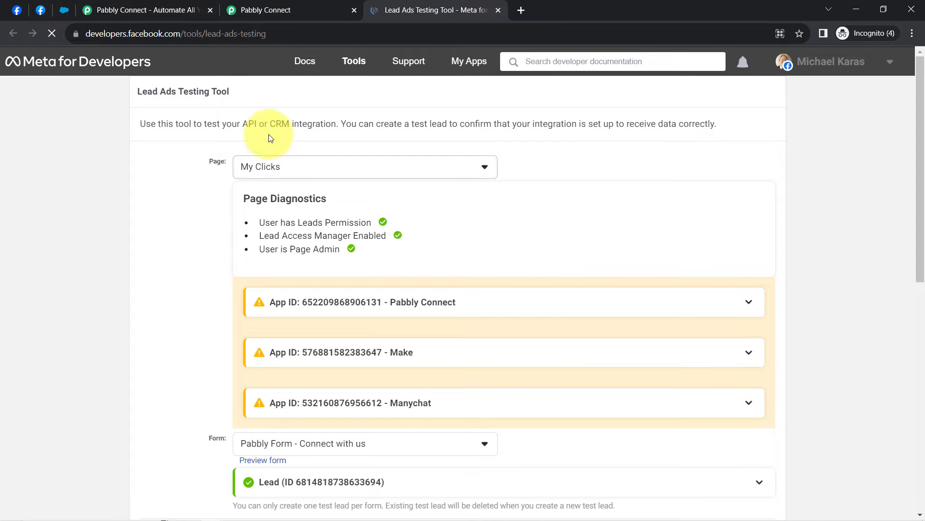
Choose the St. James Higher Education page in the newly opened Lead Ads Testing Tool, keep Registration Form-copy, and preview the form
click(238, 169)
text(st.)
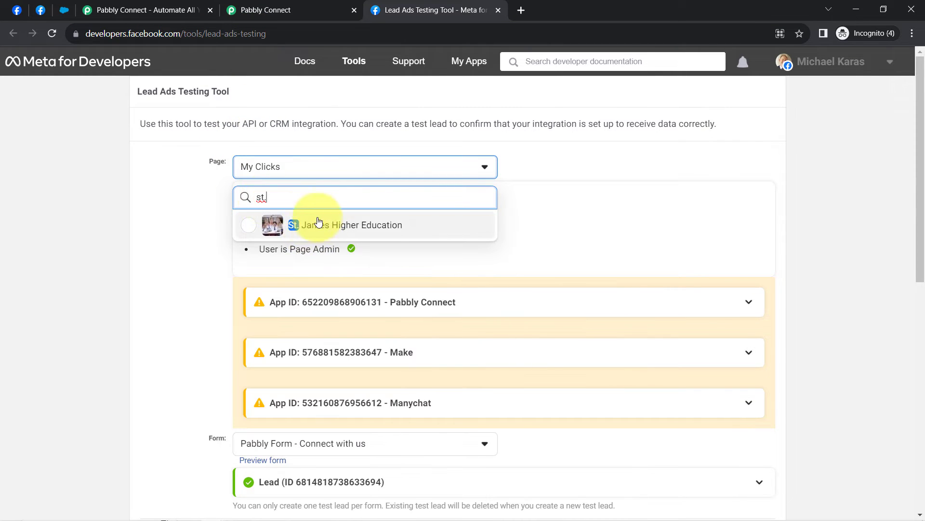
click(311, 225)
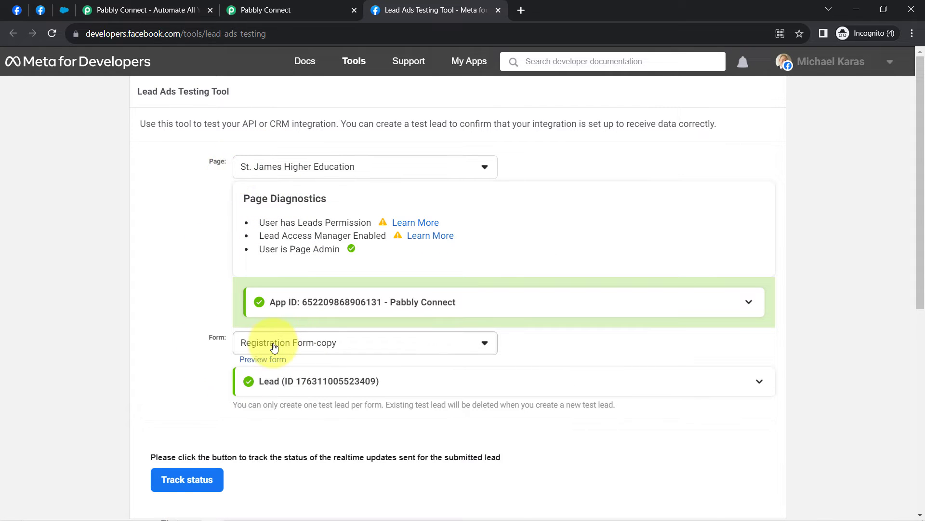
click(298, 343)
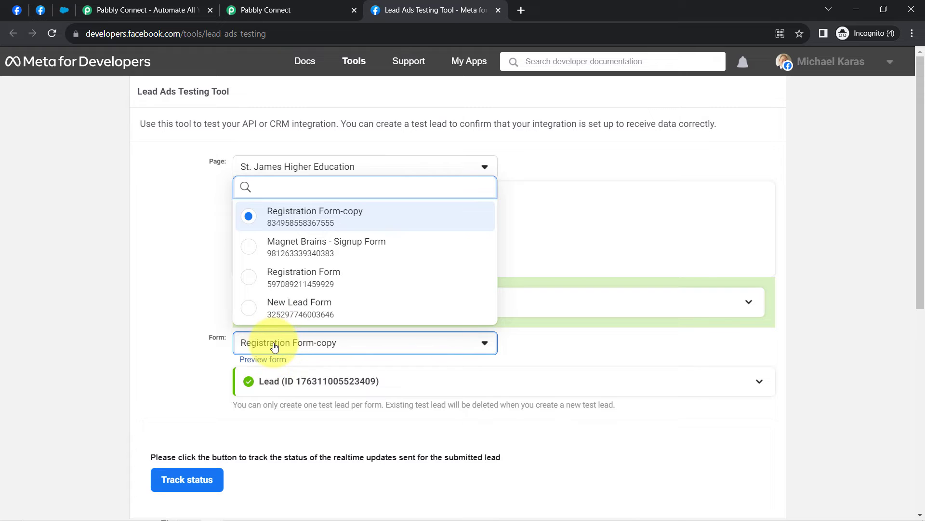
click(196, 262)
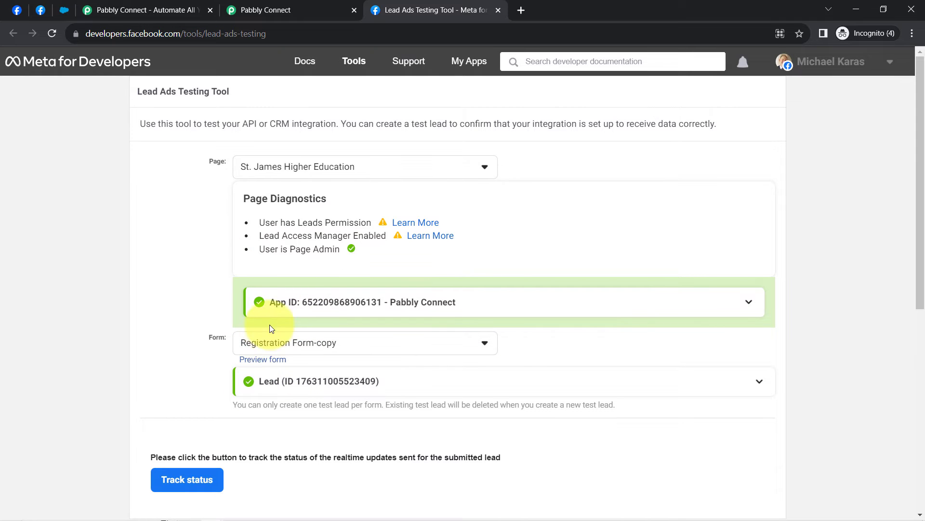
click(246, 362)
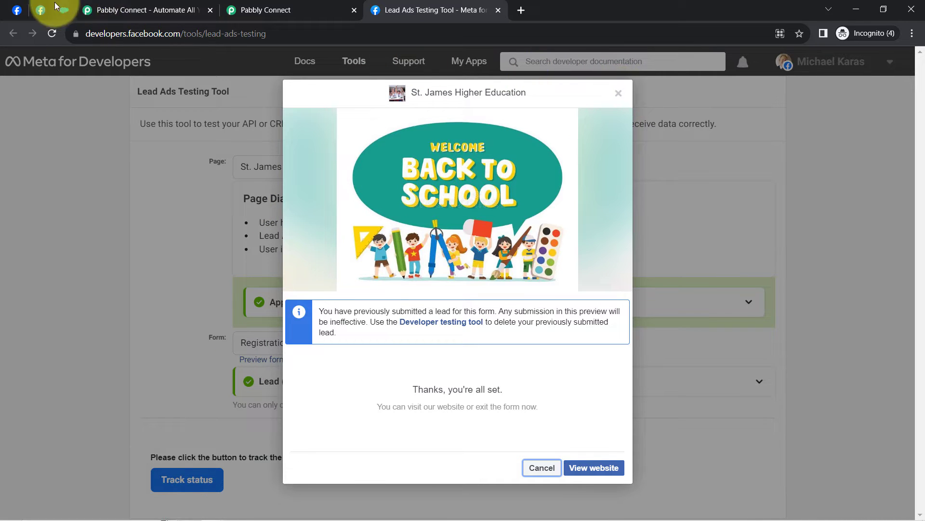
Close the extra Lead Ads Testing Tool tab, and check the workflow trigger's note about making a test submission in Pabbly Connect
click(21, 9)
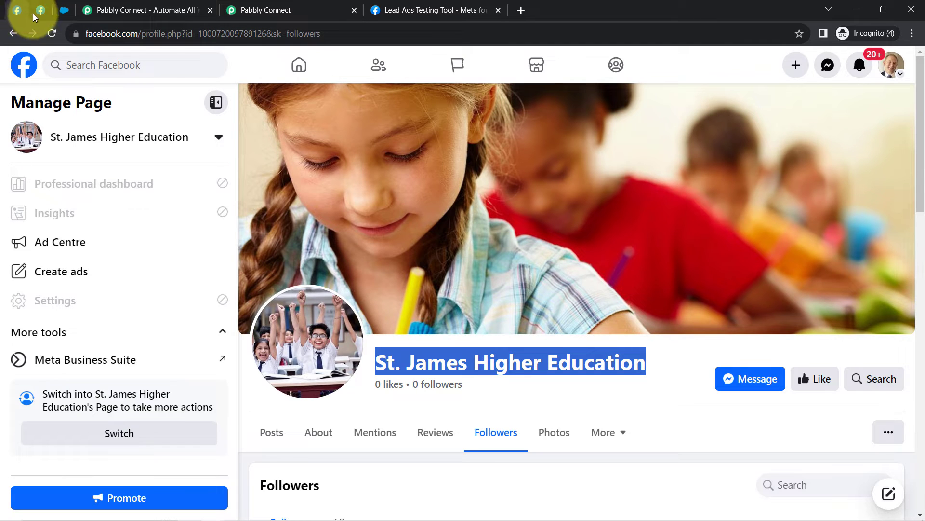
key(ctrl+shift+Tab)
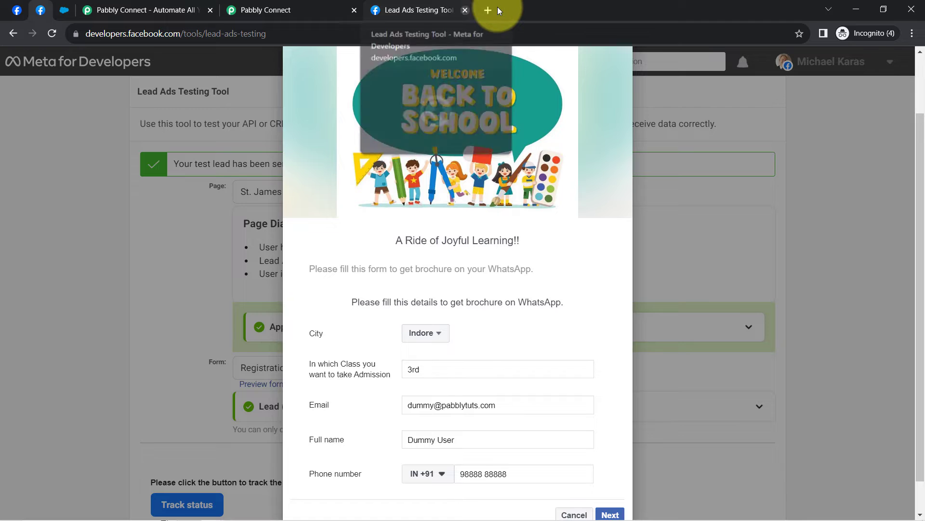
click(499, 10)
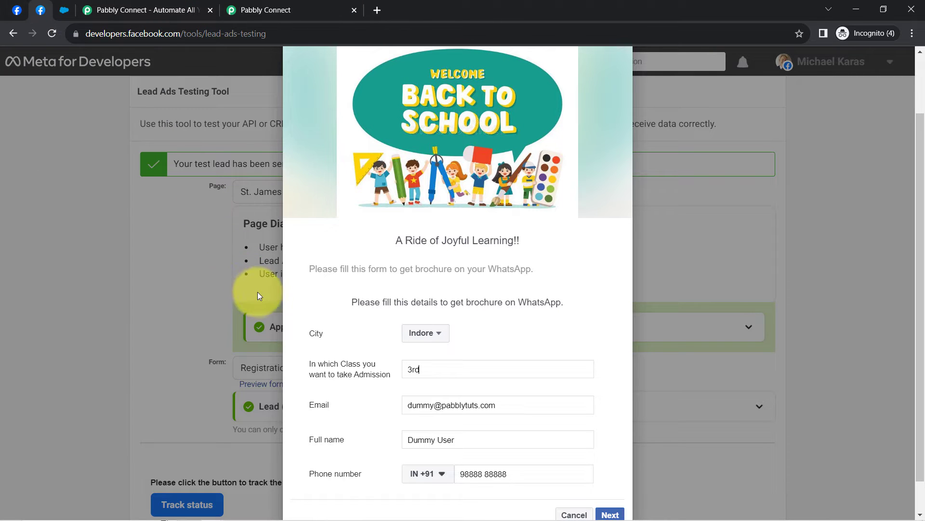
scroll(364, 296, down, 1)
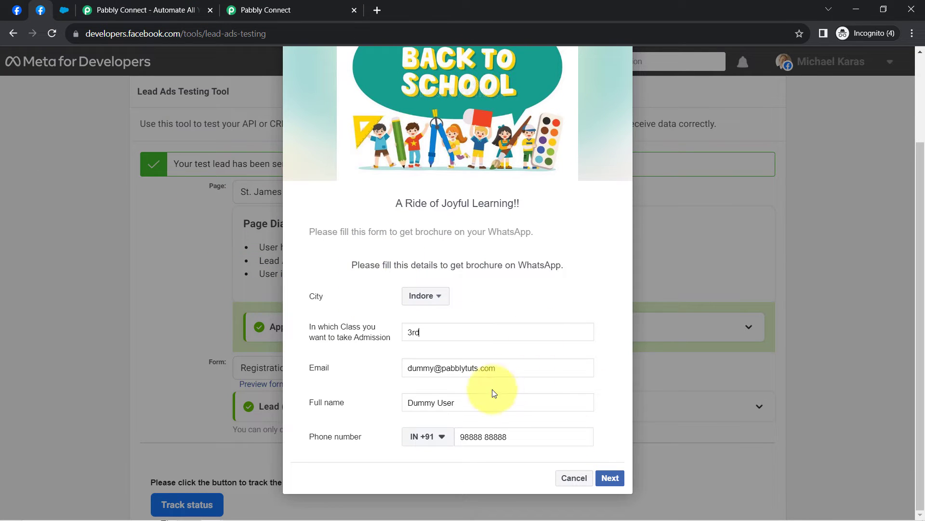
click(304, 9)
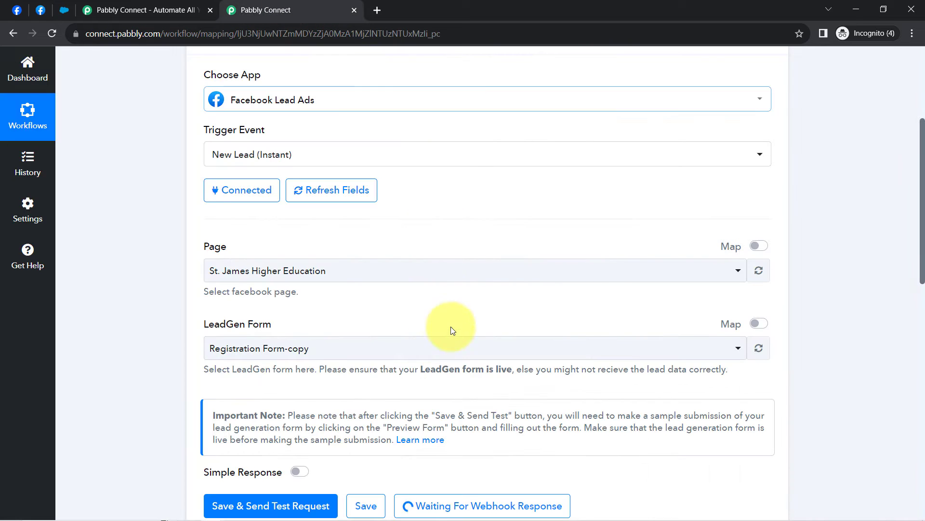
scroll(189, 362, down, 4)
scroll(189, 365, down, 1)
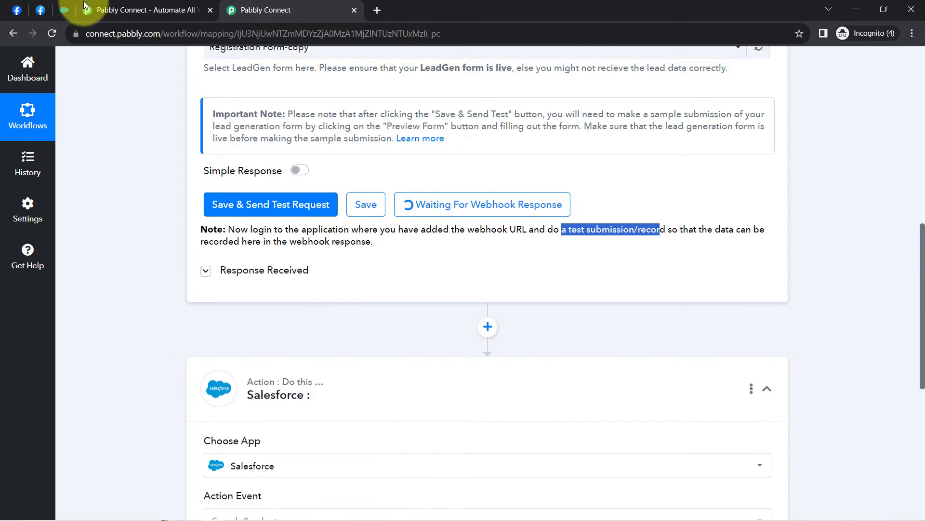
Set the City to Bhopal in the Lead Ads Testing Tool's form preview, check the prefilled lead details, and submit the test lead
click(41, 10)
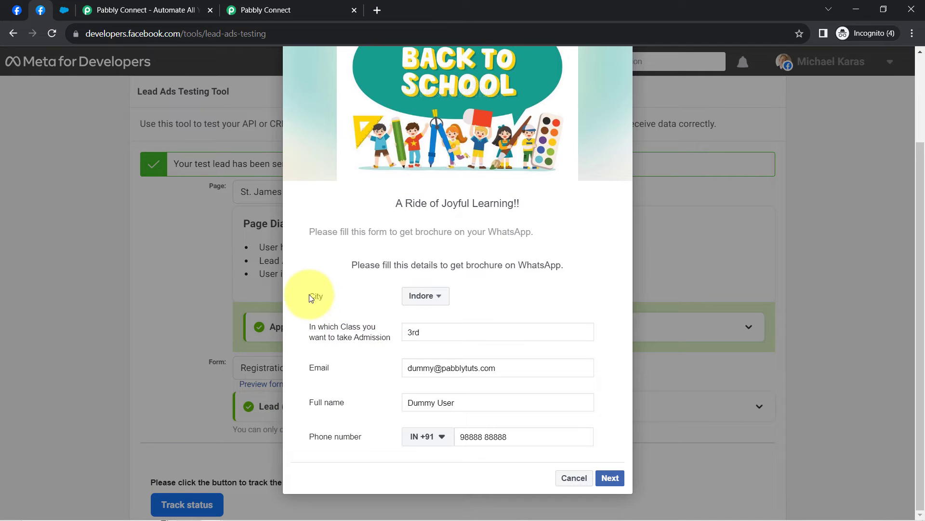
click(422, 304)
click(430, 316)
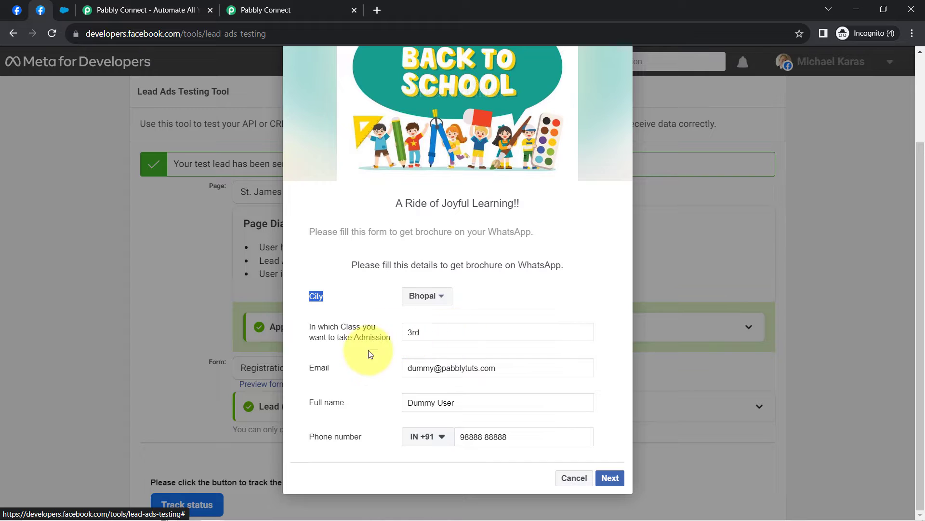
drag(417, 367, 500, 367)
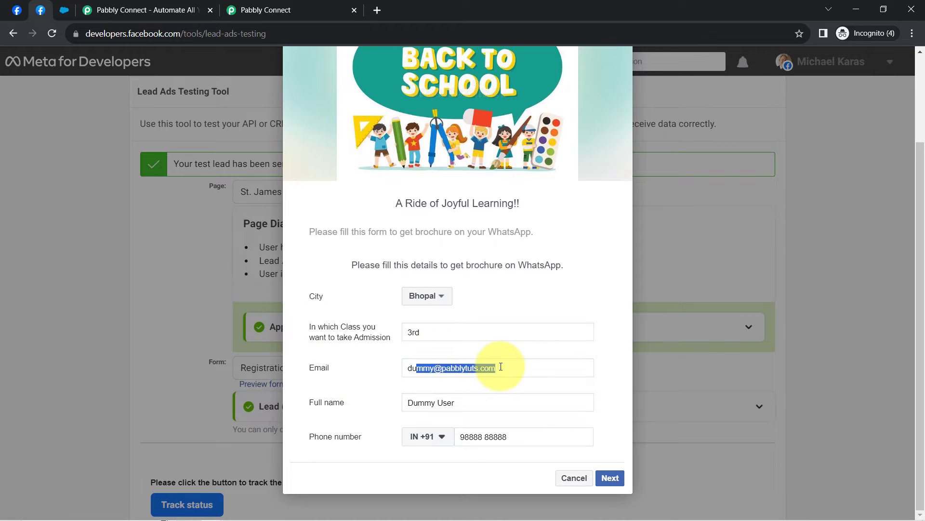
drag(417, 402, 477, 400)
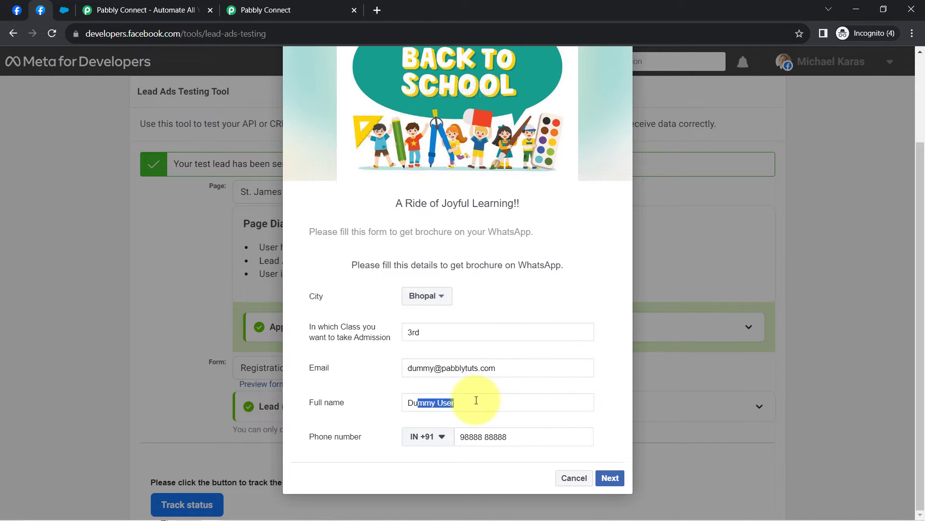
drag(474, 440, 502, 437)
click(610, 479)
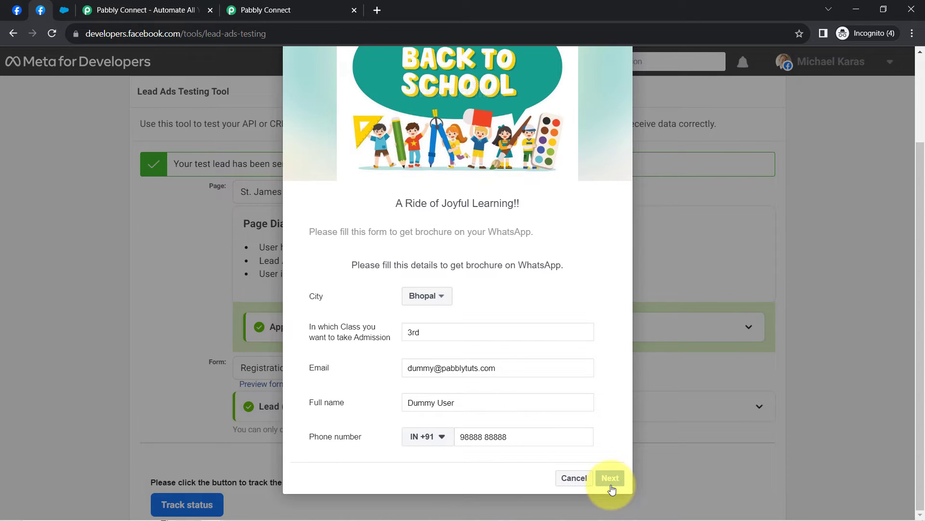
click(605, 406)
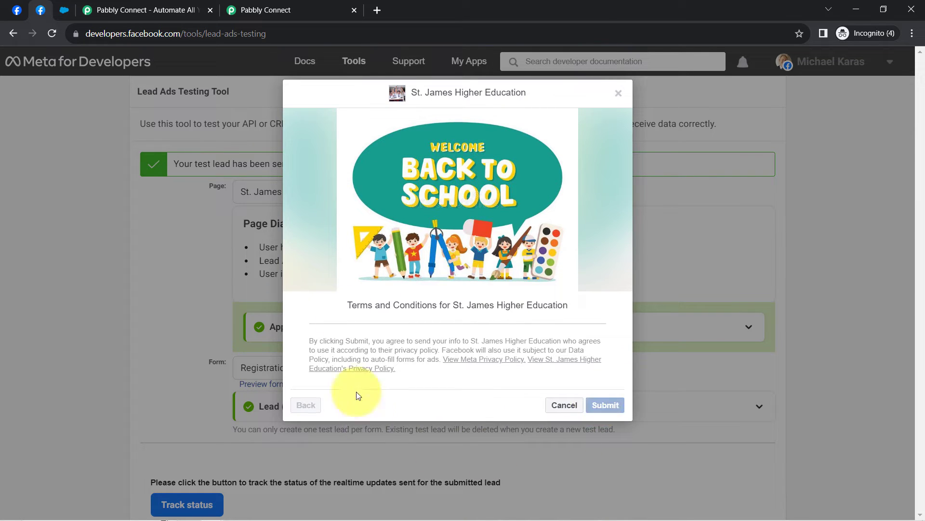
Return to Pabbly Connect and examine the trigger's received response for the test lead's city, class, email, name, phone and created time
click(279, 9)
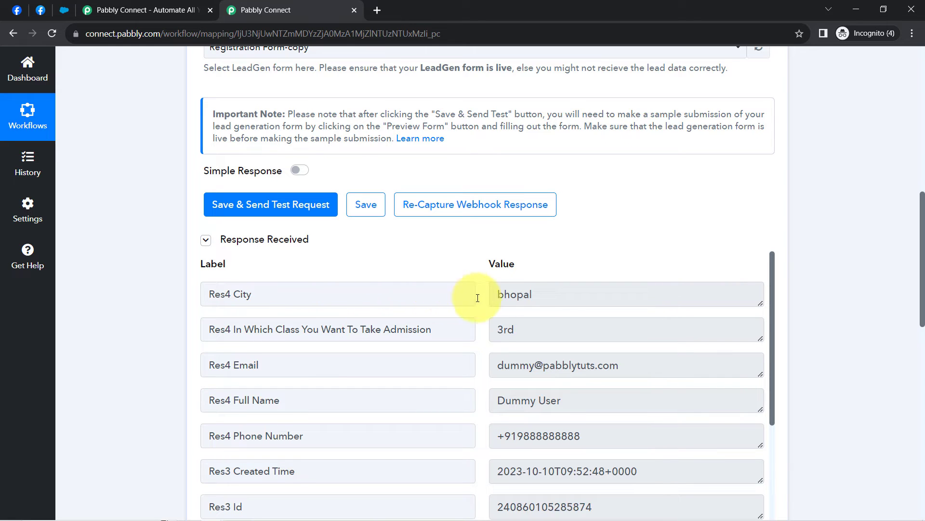
drag(540, 294, 514, 294)
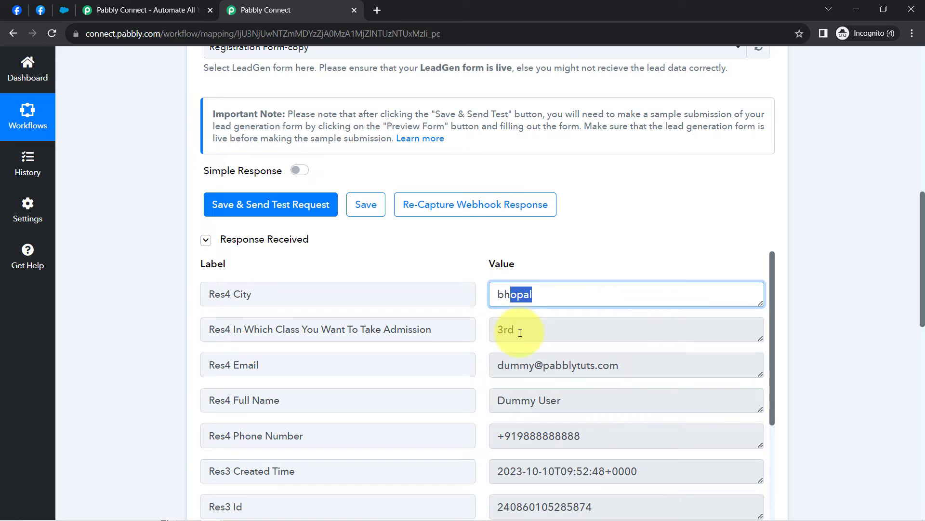
drag(520, 330, 498, 334)
drag(515, 365, 619, 364)
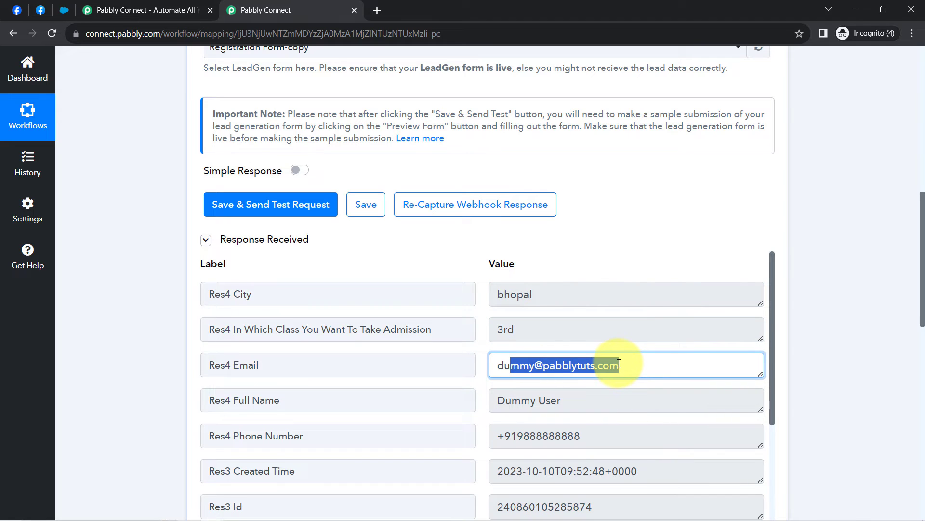
drag(506, 400, 588, 392)
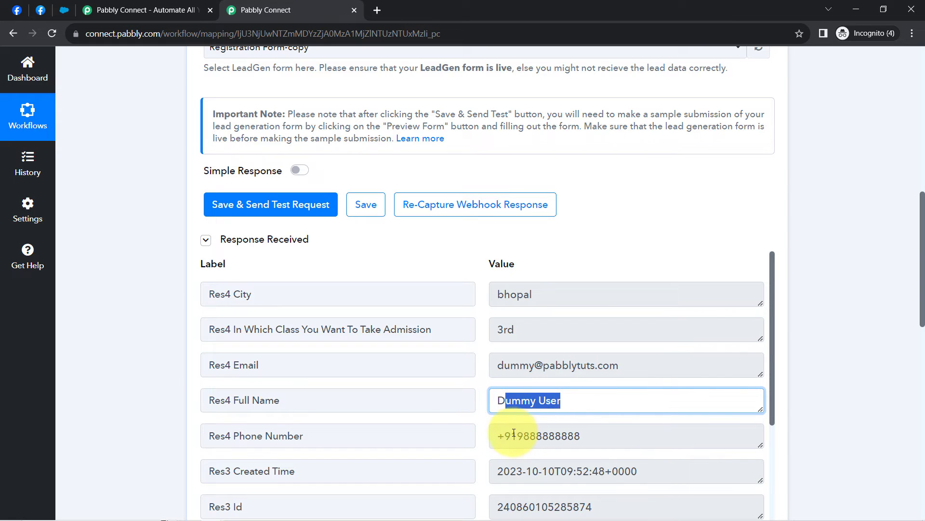
drag(514, 433, 592, 435)
drag(532, 471, 620, 464)
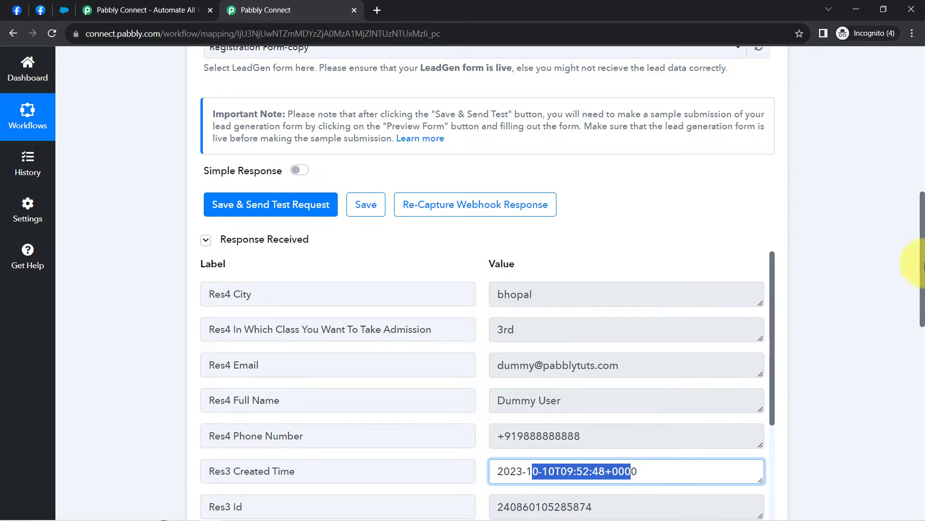
scroll(919, 270, down, 3)
scroll(915, 264, up, 9)
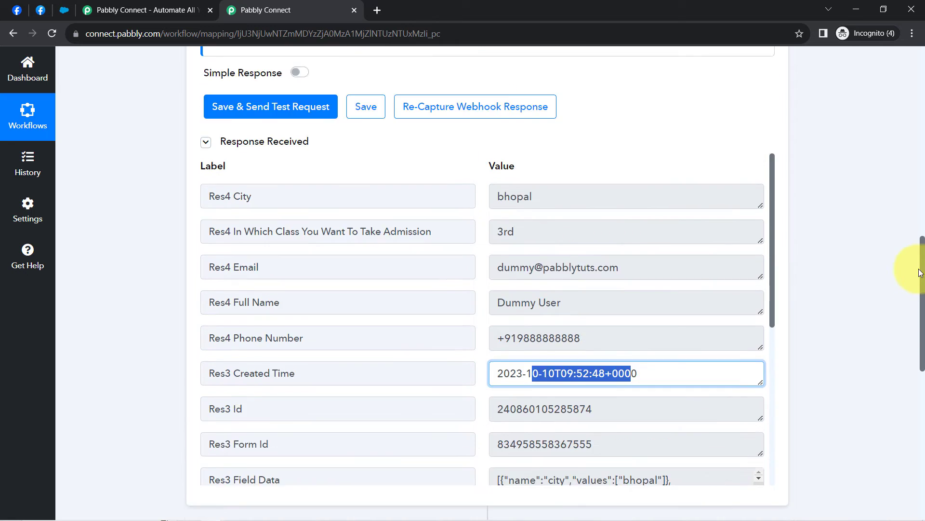
scroll(888, 165, up, 4)
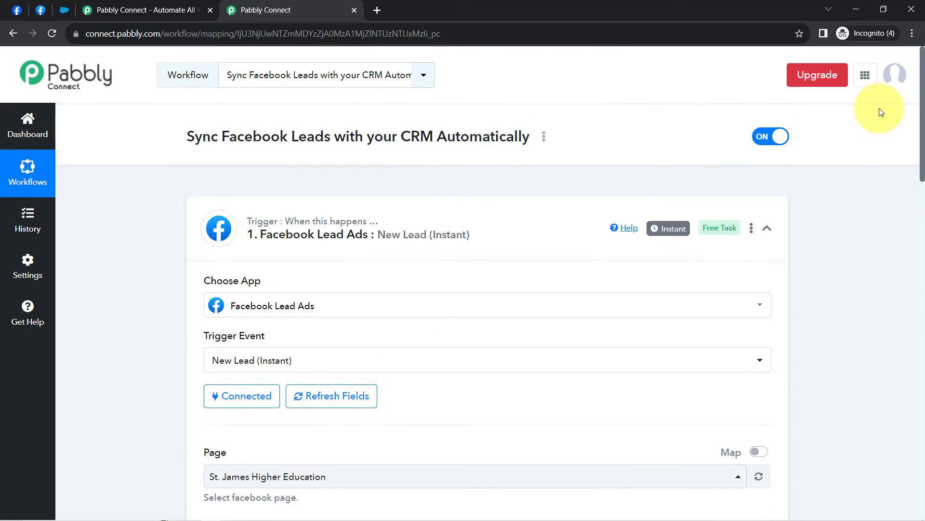
Collapse the Facebook Lead Ads trigger in the workflow, and close the Lead Ads Testing Tool tab
click(313, 234)
mouse_move(289, 222)
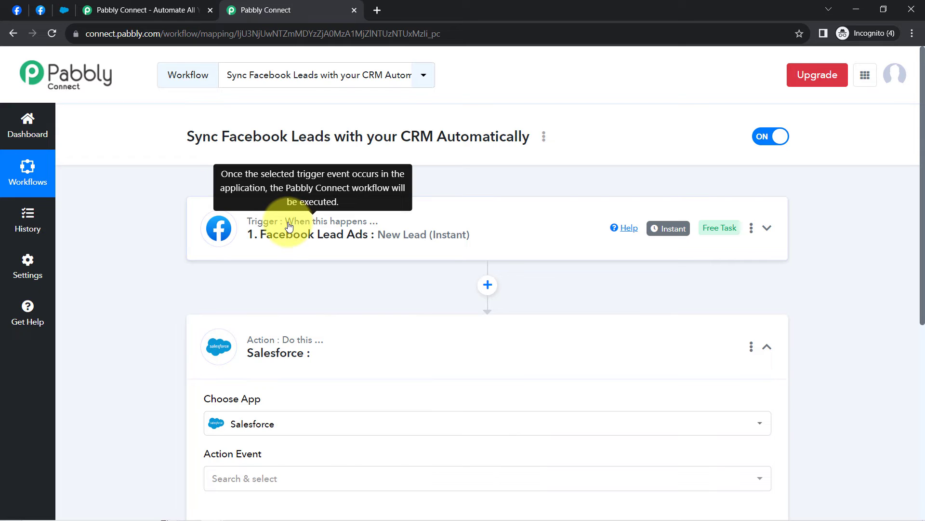
click(41, 6)
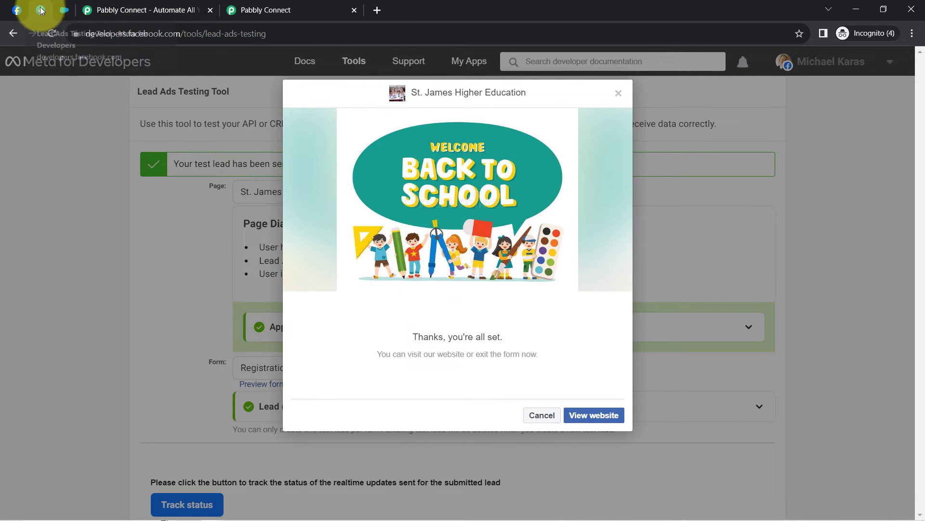
right_click(41, 10)
click(48, 128)
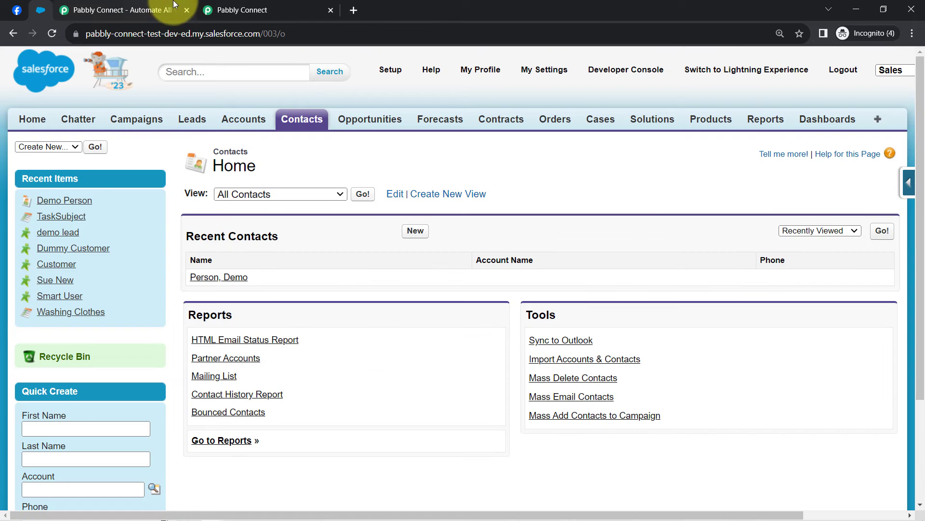
Return to the workflow, read the trigger's Instant note, and expand the trigger to view its received response
click(251, 9)
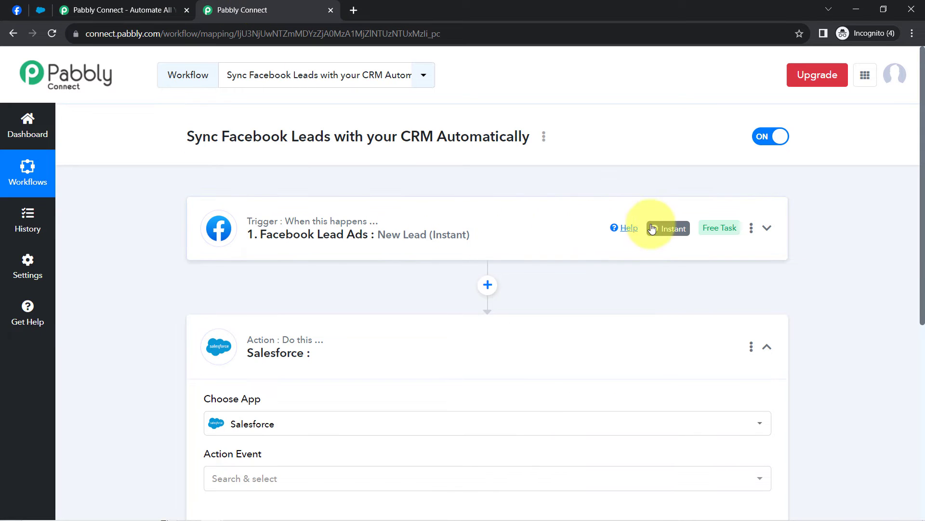
mouse_move(673, 231)
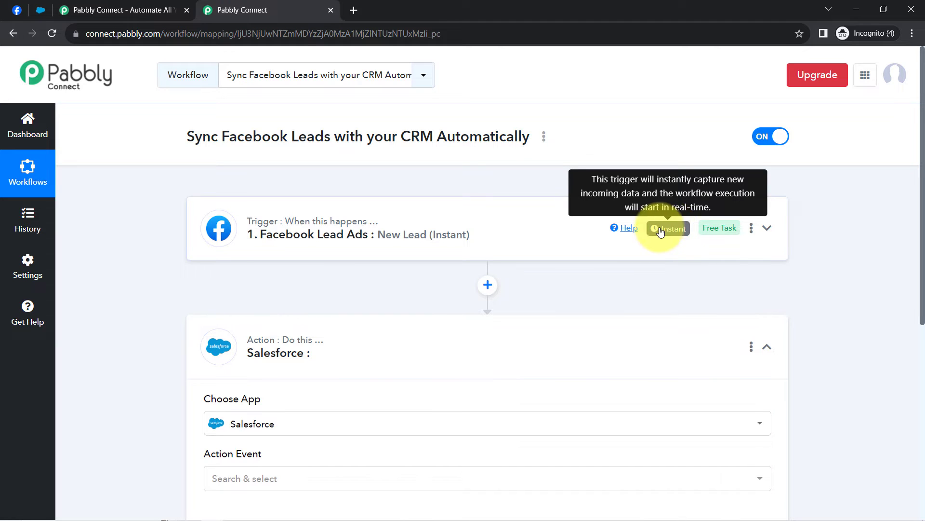
click(345, 232)
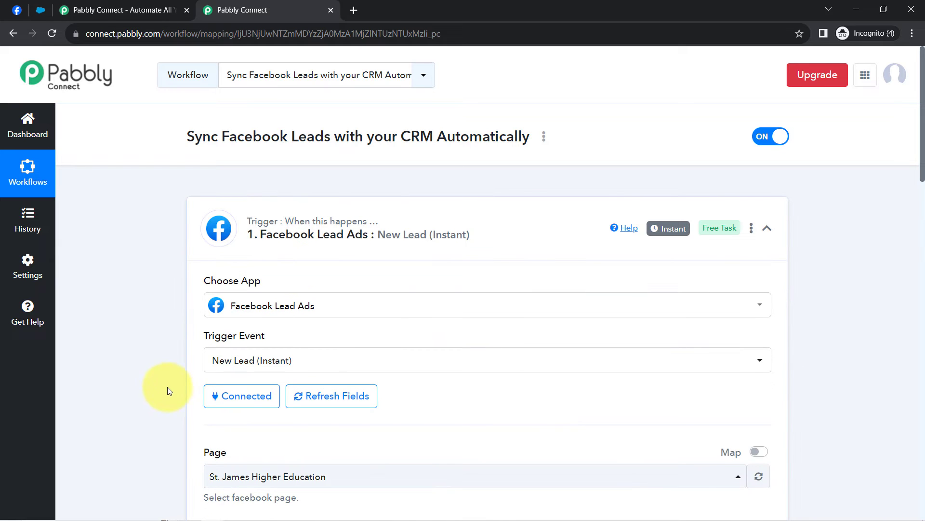
scroll(167, 386, down, 10)
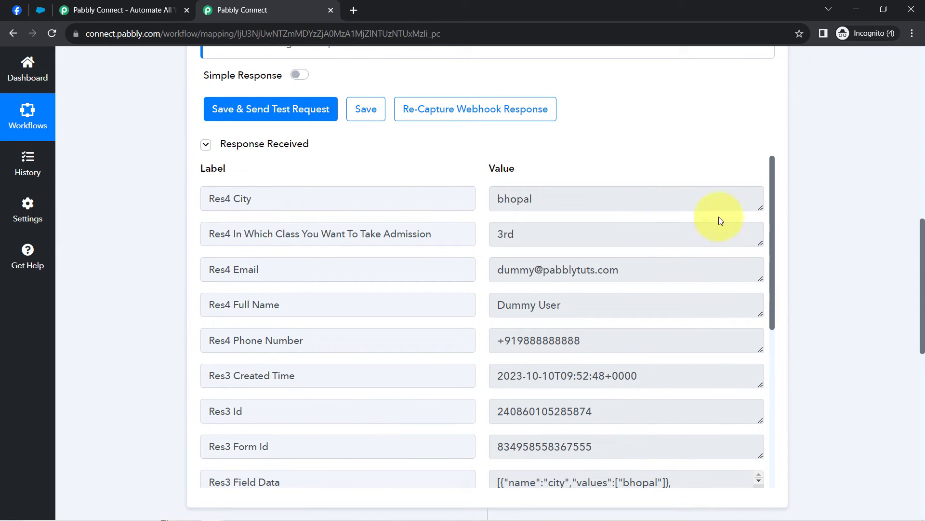
Set the Salesforce action event to Create Record and open the Salesforce account connection settings
drag(922, 234, 923, 351)
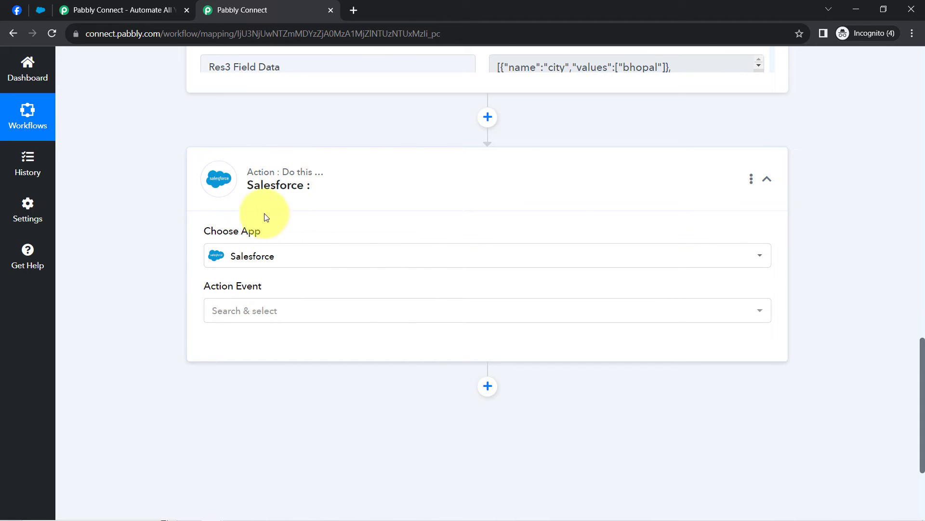
click(224, 313)
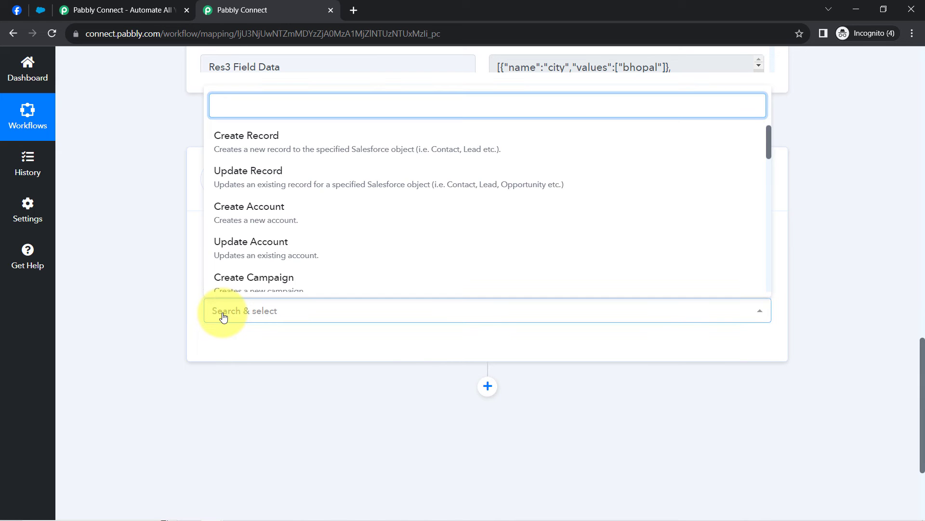
click(224, 134)
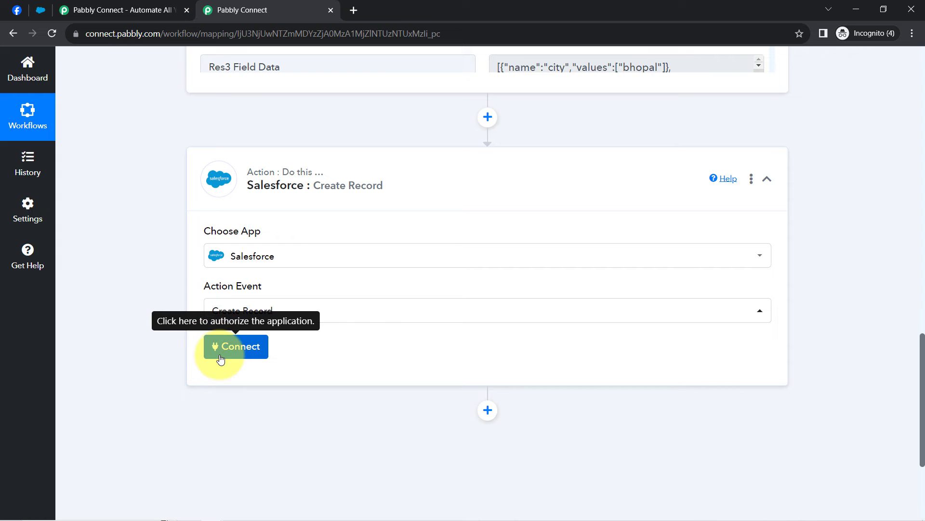
click(220, 357)
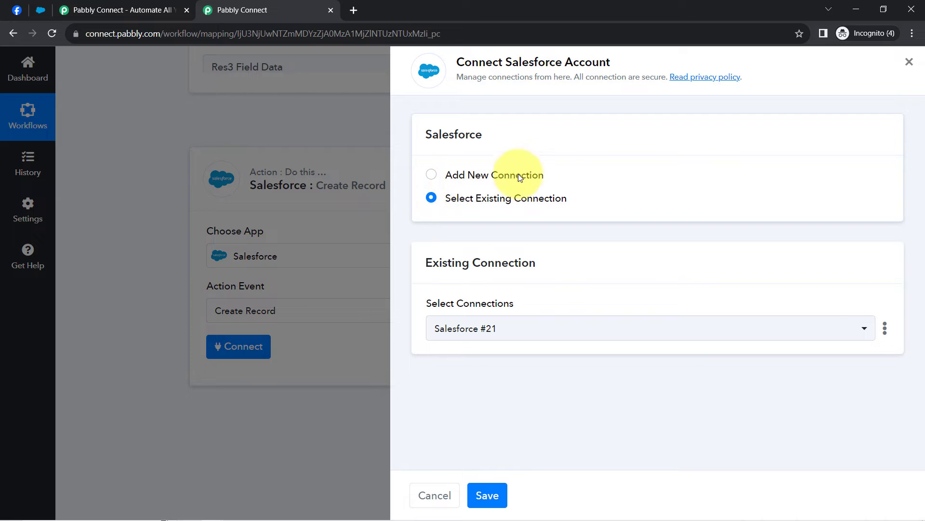
Add a new Salesforce connection for the action and allow Pabbly Connect access to the Salesforce account
click(510, 170)
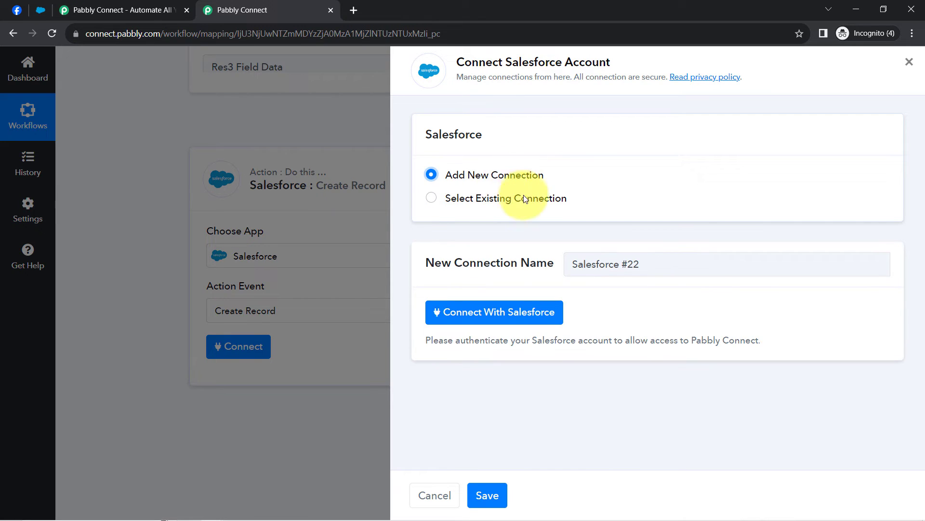
click(523, 316)
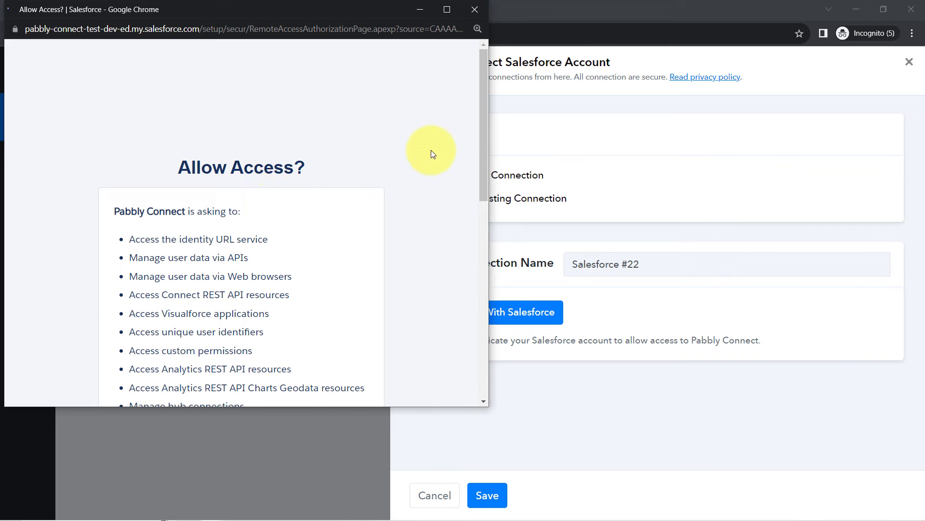
drag(484, 129, 485, 341)
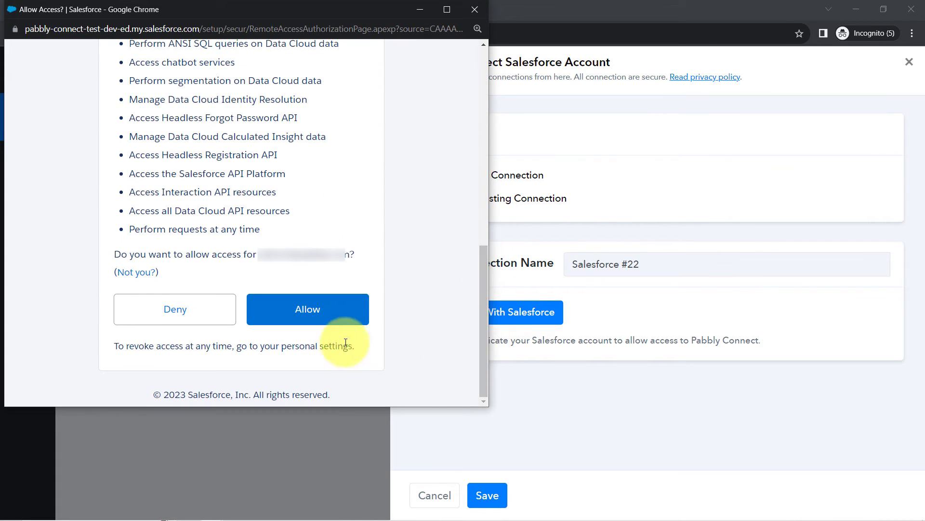
click(307, 316)
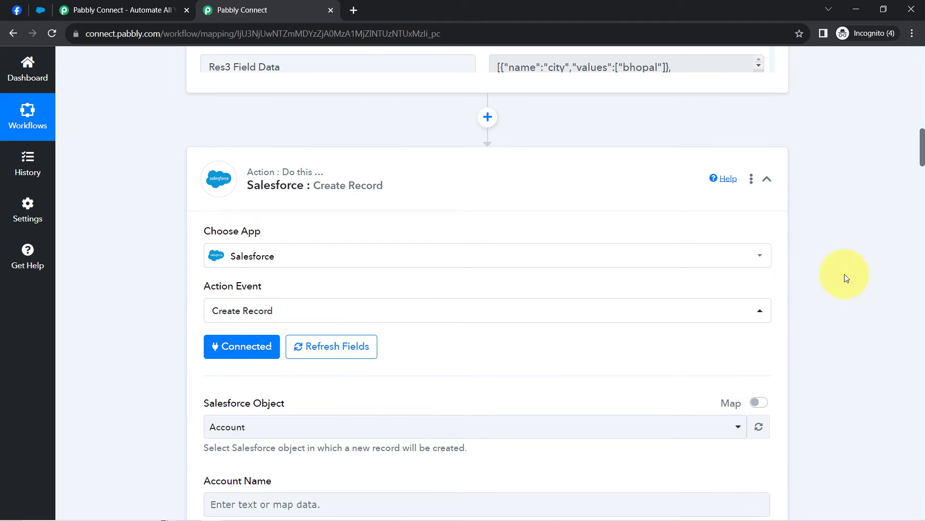
Set the Salesforce object for the new record to Contact, searching the object list for "cont"
scroll(922, 160, down, 4)
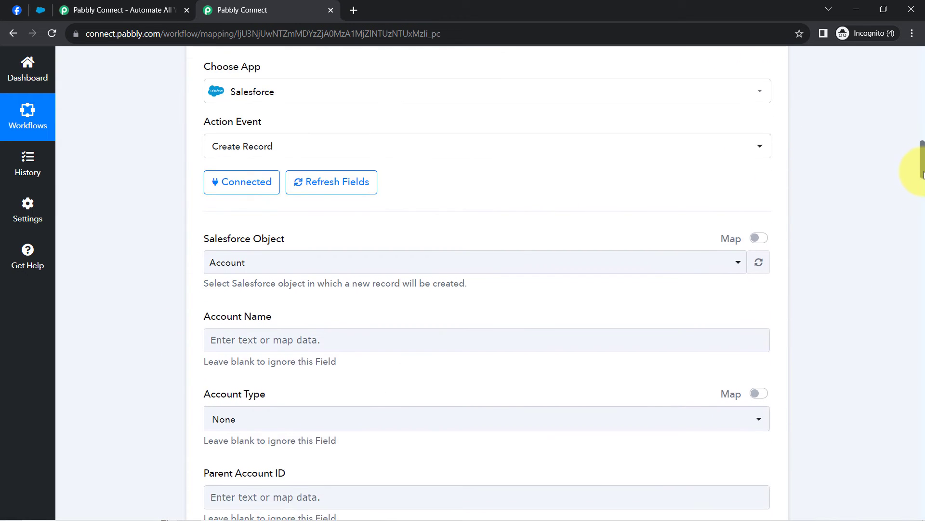
click(219, 248)
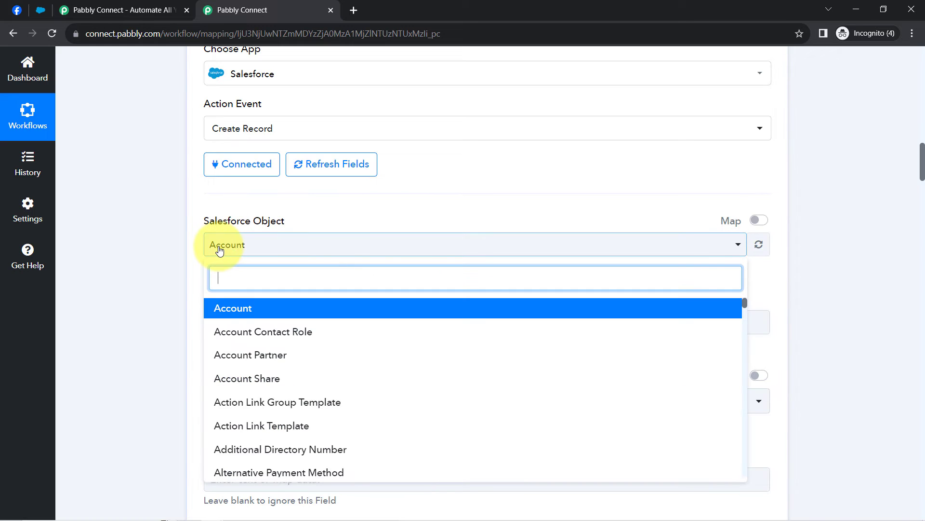
text(c)
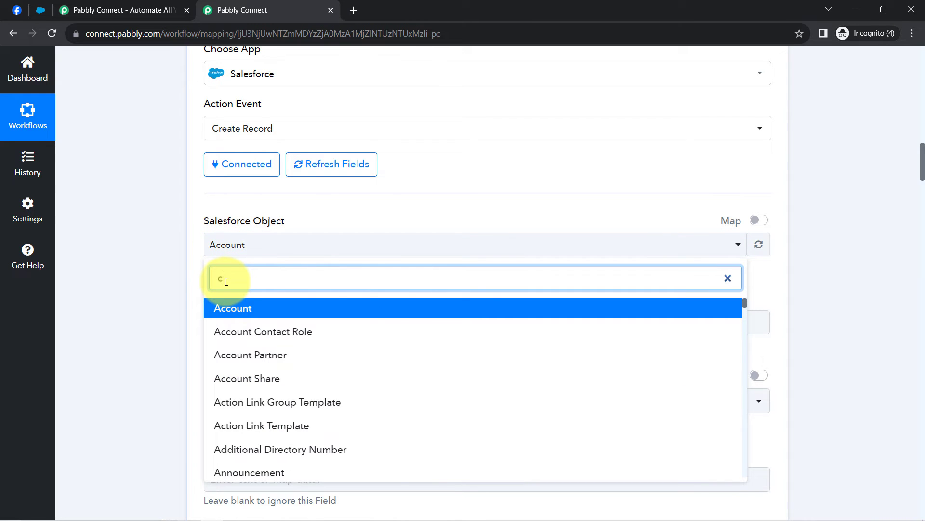
text(omt)
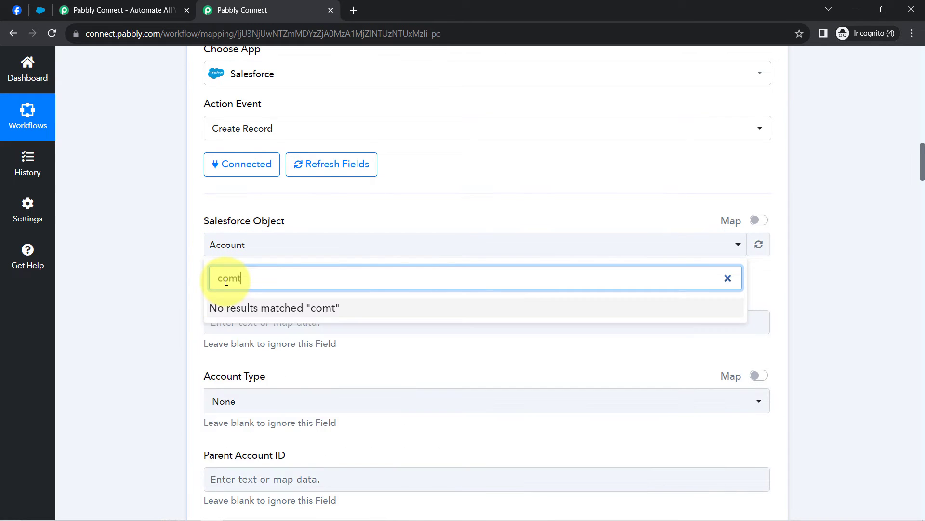
key(BackSpace)
key(BackSpace)
key(BackSpace)
text(ont)
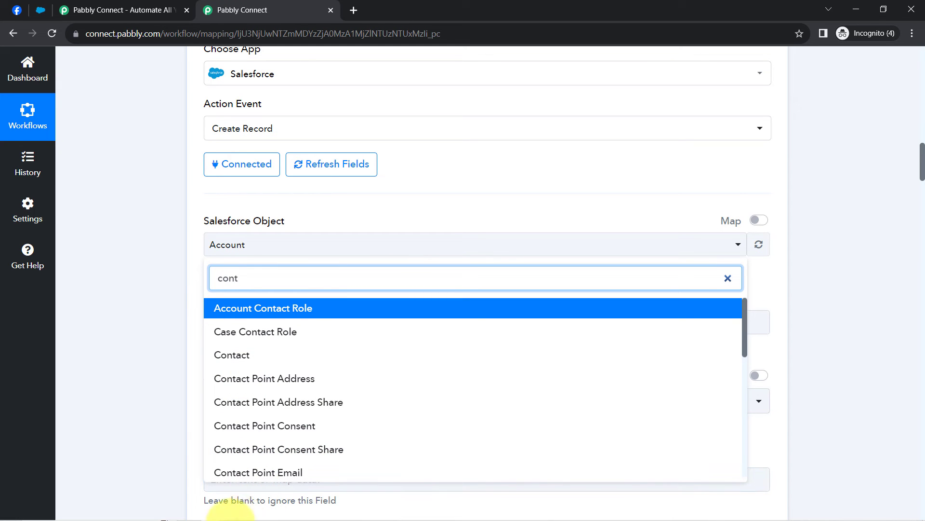
click(239, 361)
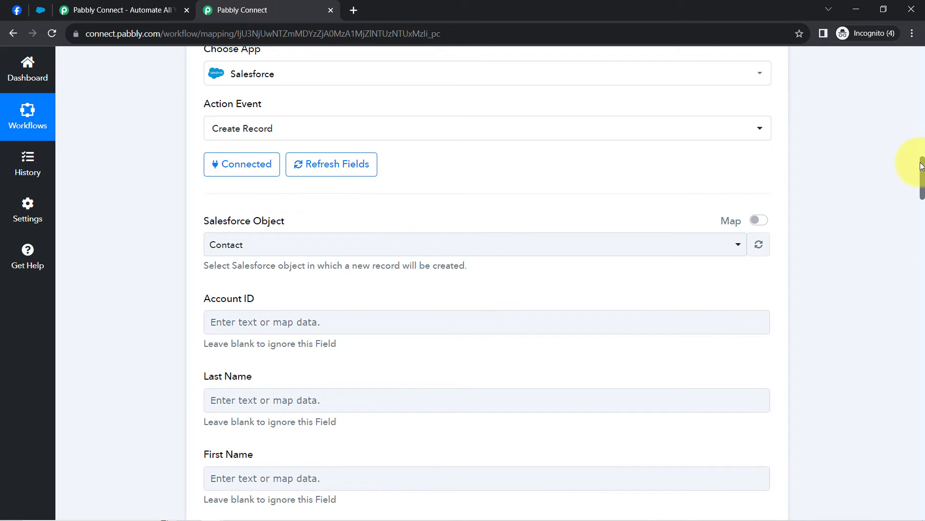
Compare the Contact's Last Name and First Name fields with the Full Name value in the trigger's received response
drag(923, 173, 888, 176)
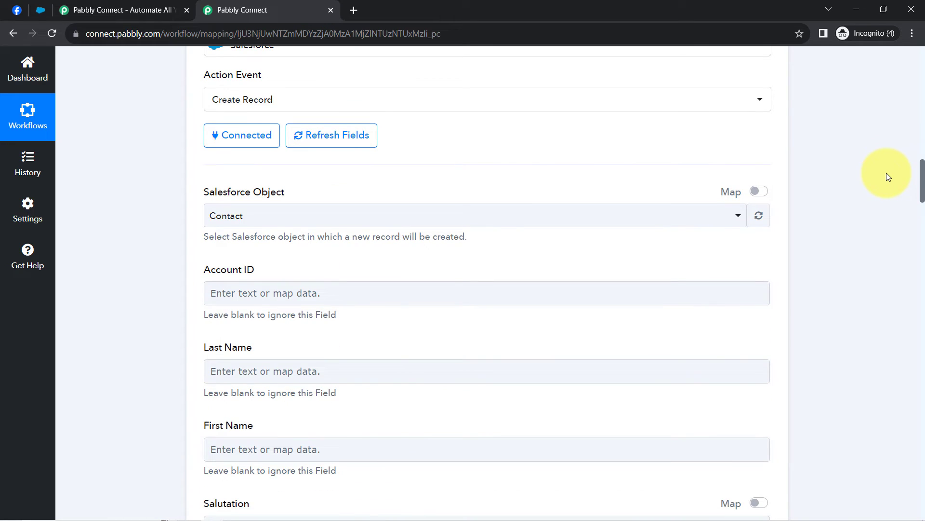
drag(889, 177, 870, 116)
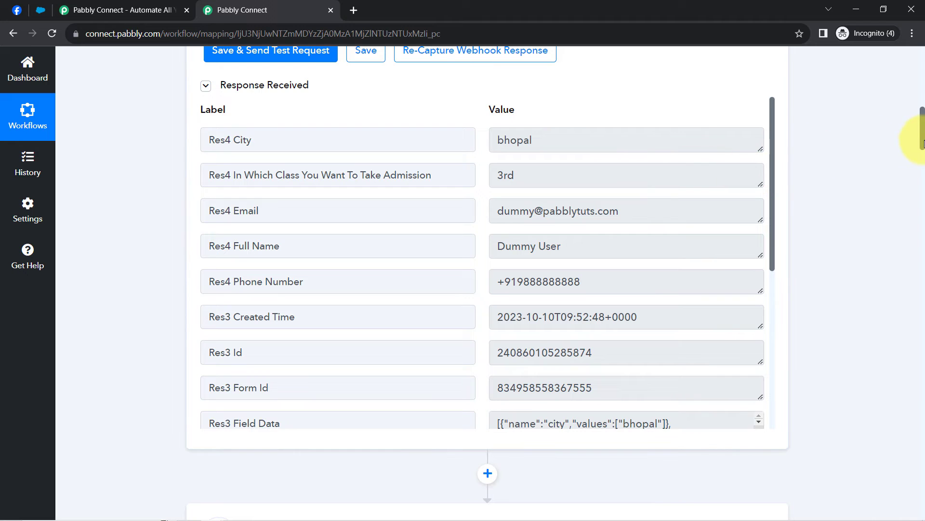
drag(922, 141, 918, 213)
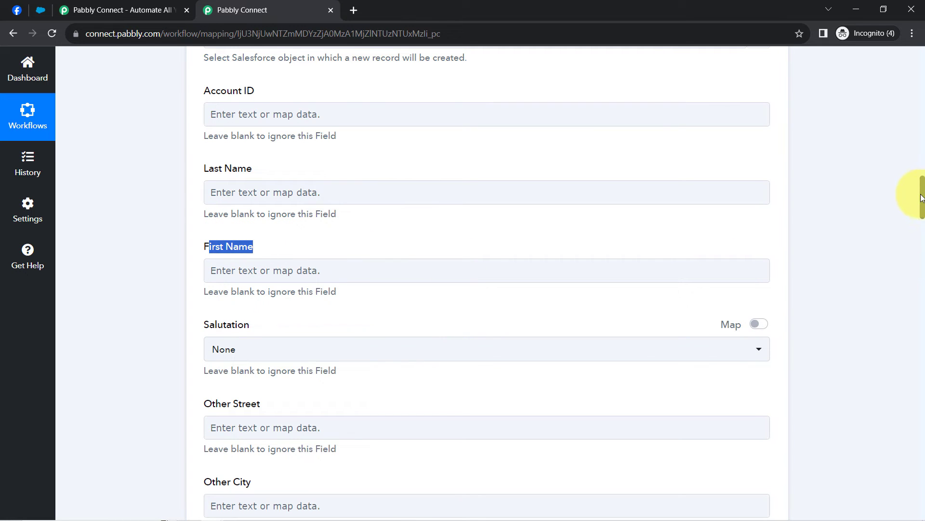
drag(922, 201, 915, 137)
scroll(768, 155, down, 1)
scroll(771, 116, up, 1)
scroll(767, 154, down, 1)
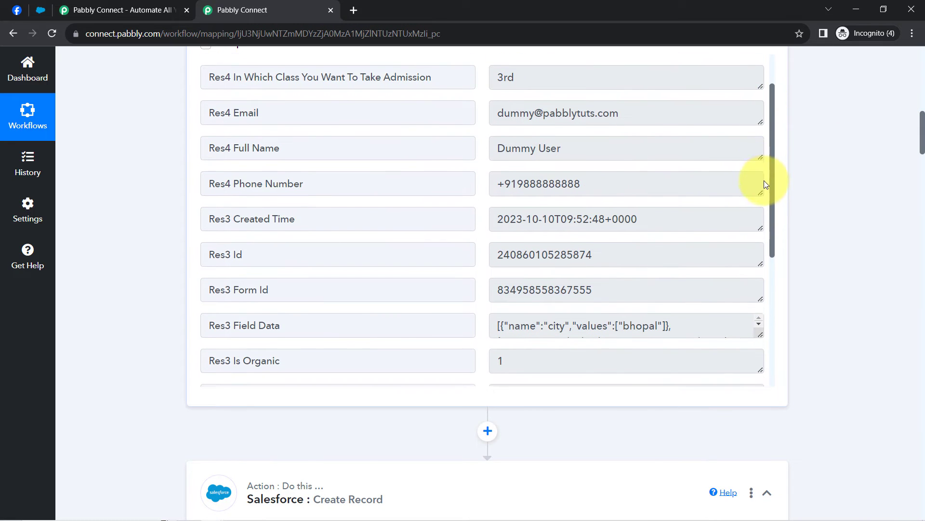
click(503, 148)
double_click(511, 148)
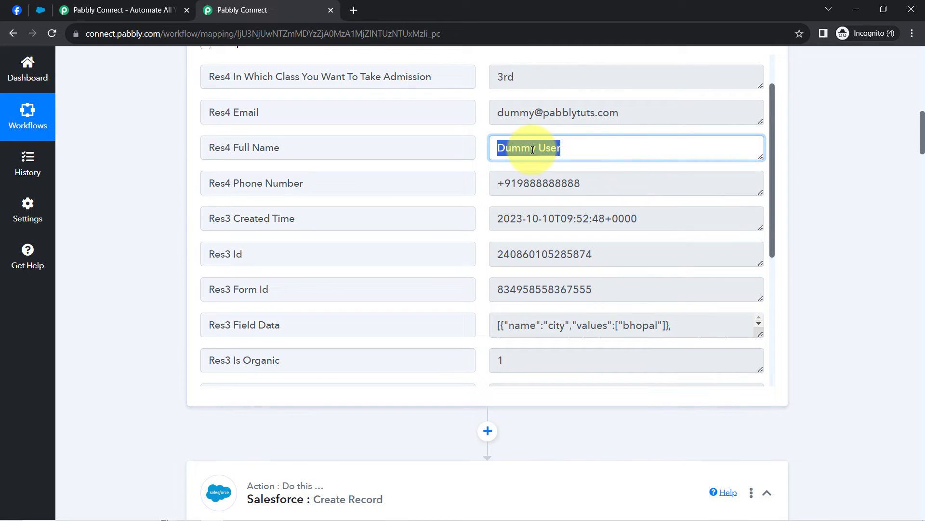
mouse_move(922, 129)
mouse_down()
mouse_move(919, 140)
mouse_move(922, 121)
mouse_up()
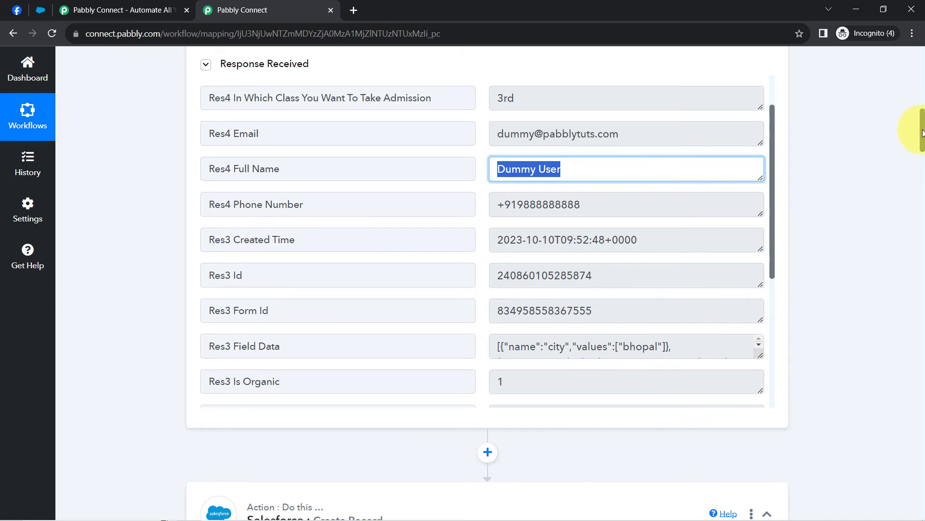
scroll(922, 132, down, 5)
scroll(922, 133, up, 7)
scroll(922, 133, down, 2)
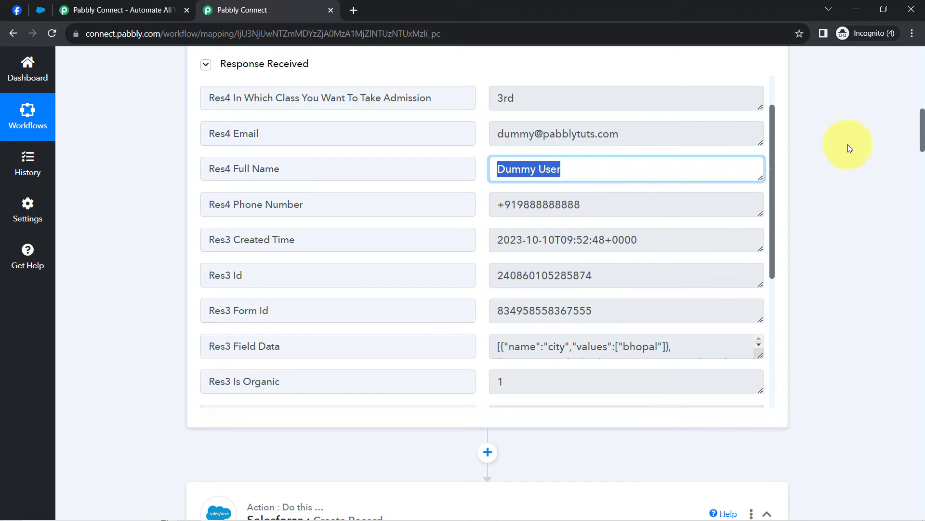
Map the Contact's Last Name field to Res4 Full Name from the Facebook Lead Ads trigger
drag(922, 137, 922, 188)
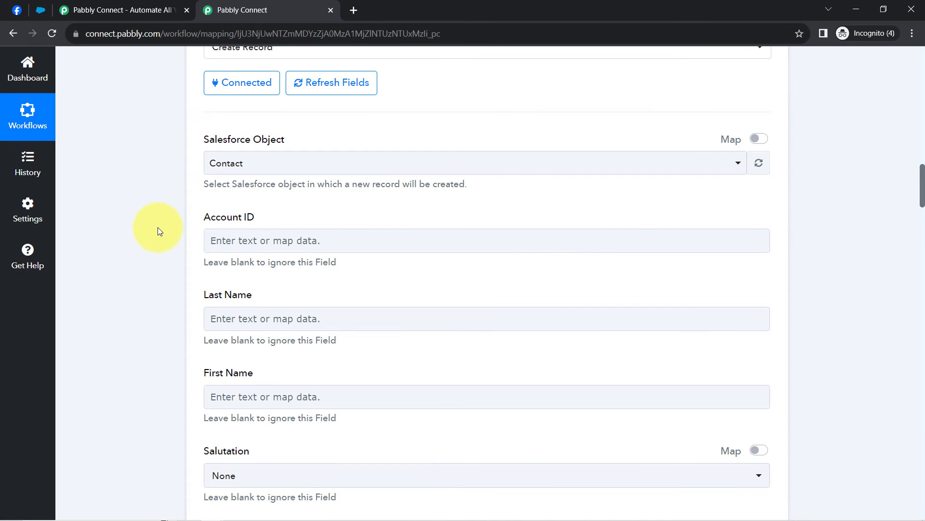
click(243, 321)
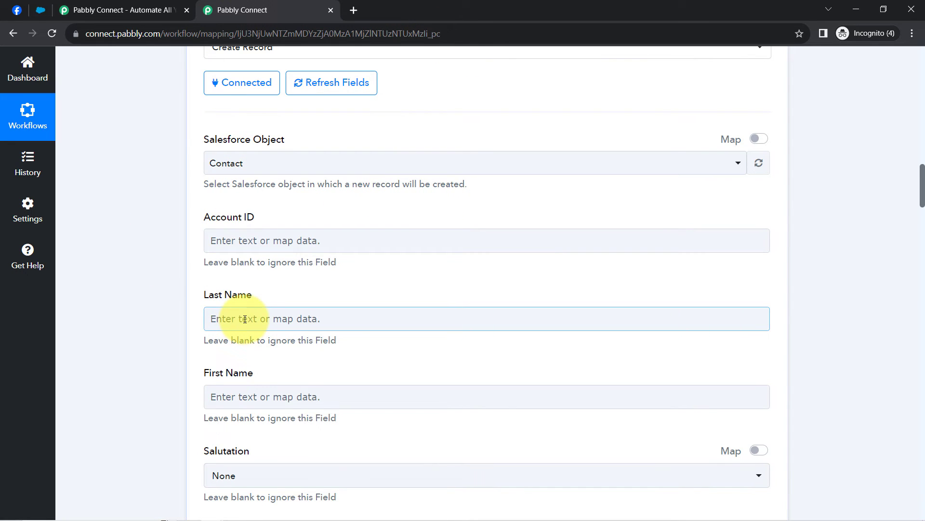
drag(922, 180, 922, 196)
click(411, 230)
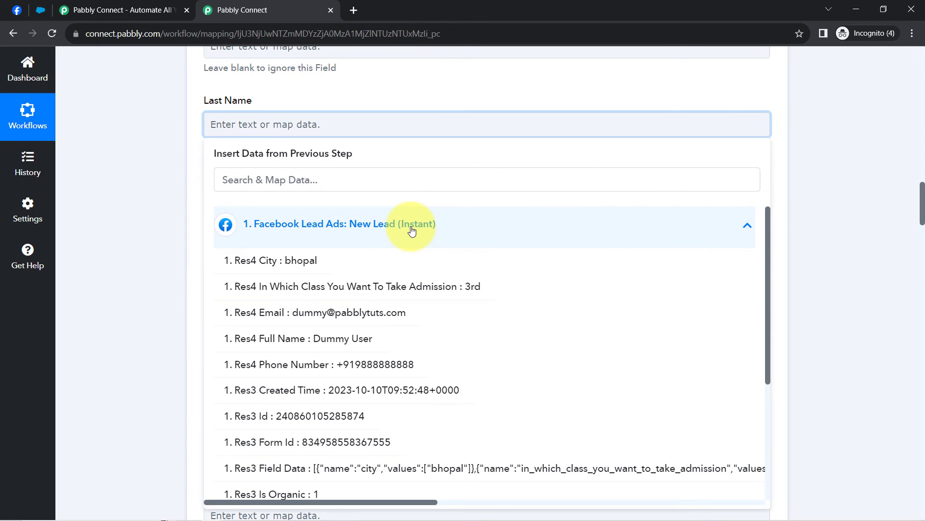
click(287, 338)
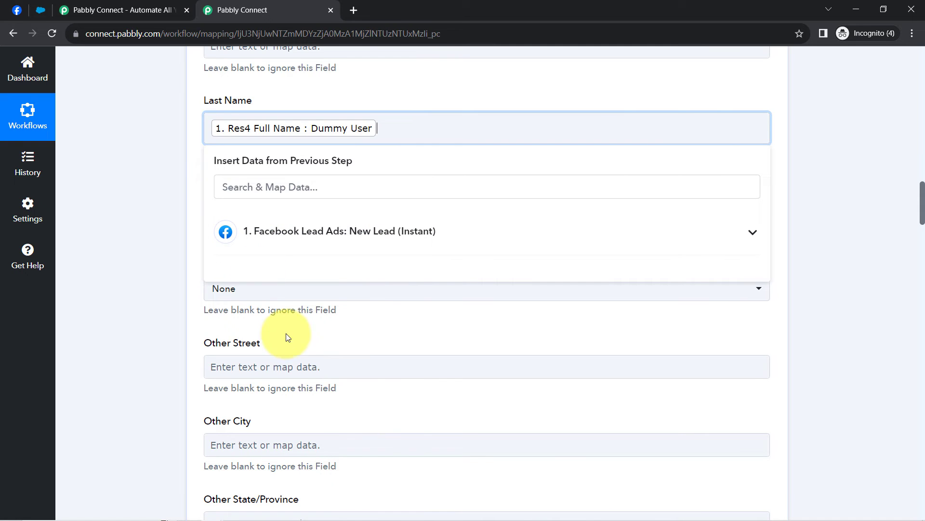
click(170, 138)
Map the Contact's First Name field to Res4 Full Name from the Facebook Lead Ads trigger
click(247, 207)
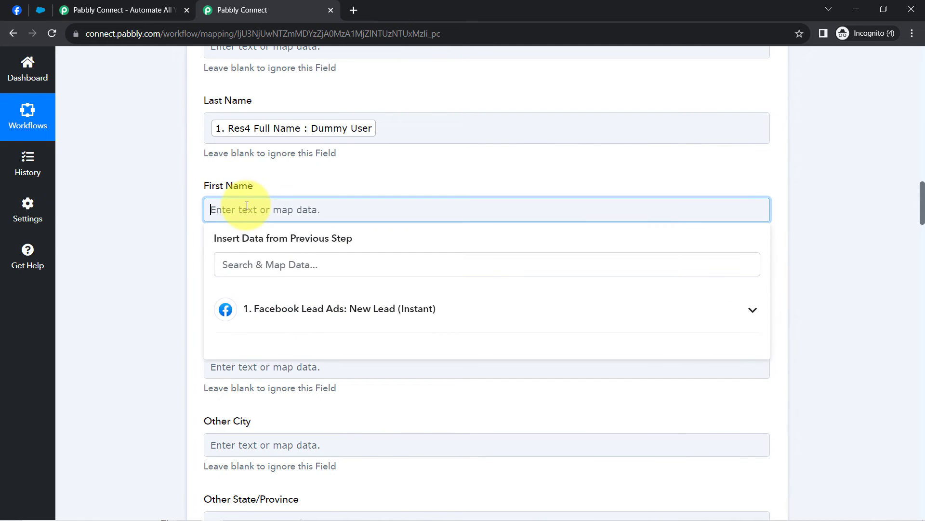
click(276, 309)
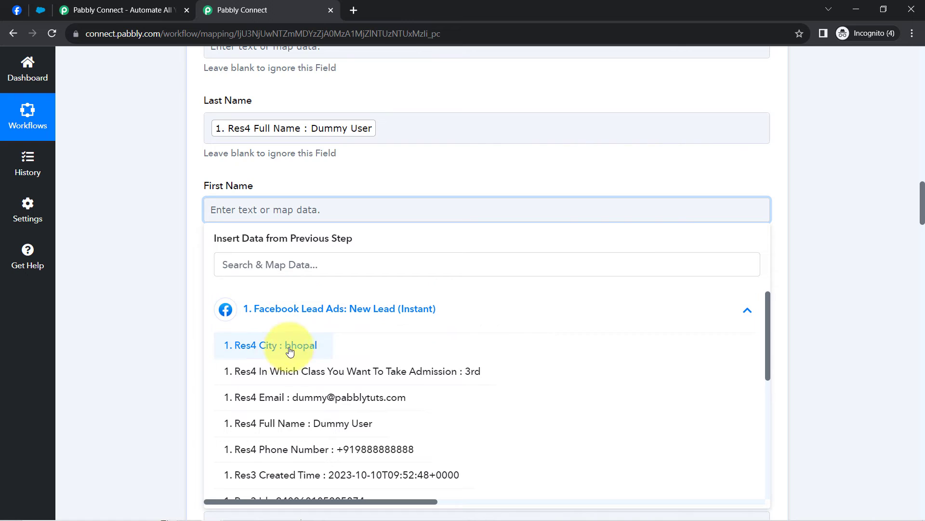
click(276, 422)
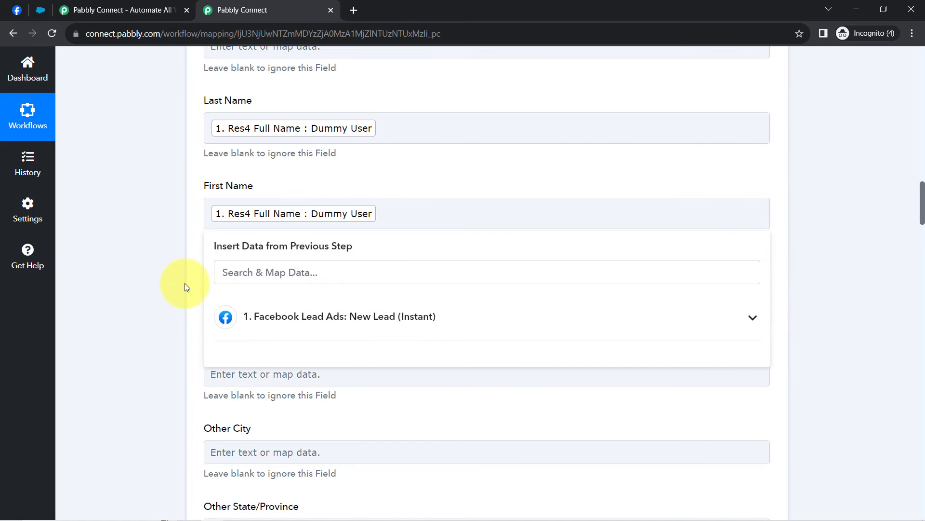
click(185, 287)
Map the Contact's Other City field to Res4 City from the Facebook Lead Ads trigger
drag(922, 208, 922, 227)
click(216, 248)
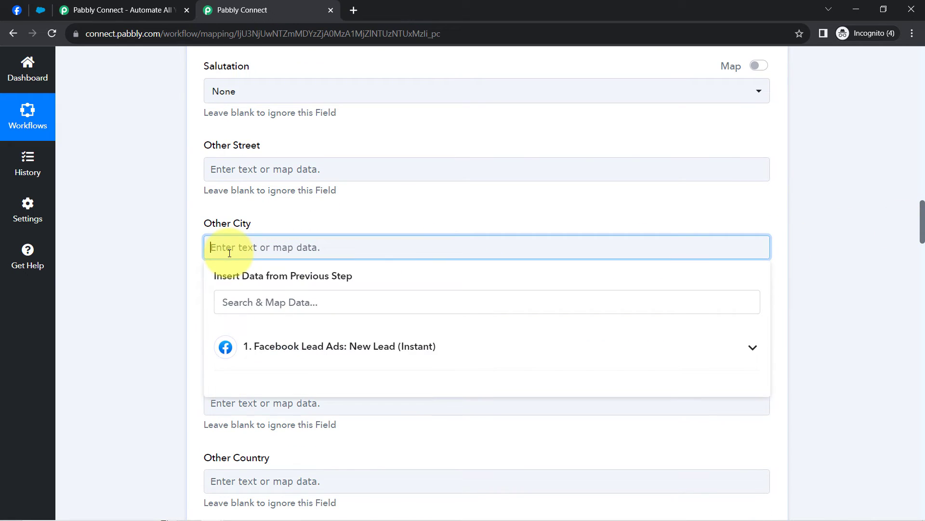
click(265, 345)
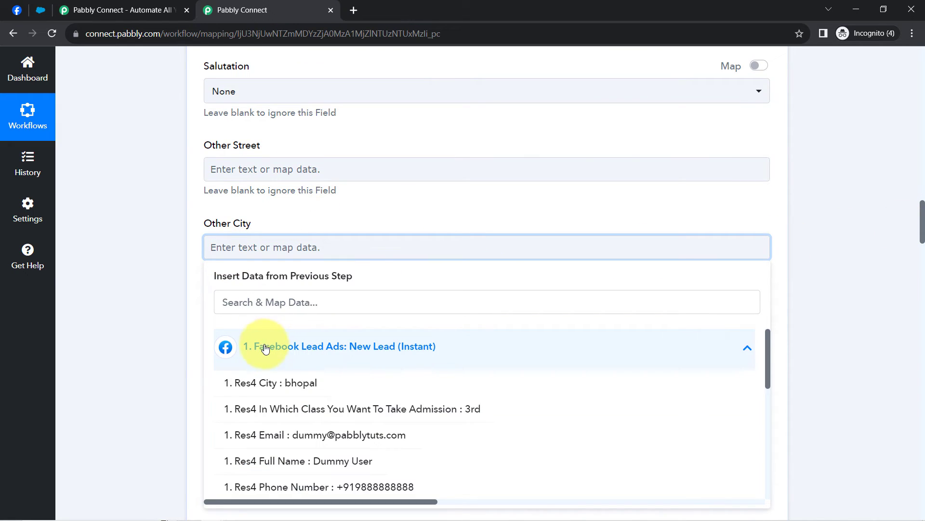
click(268, 383)
click(175, 263)
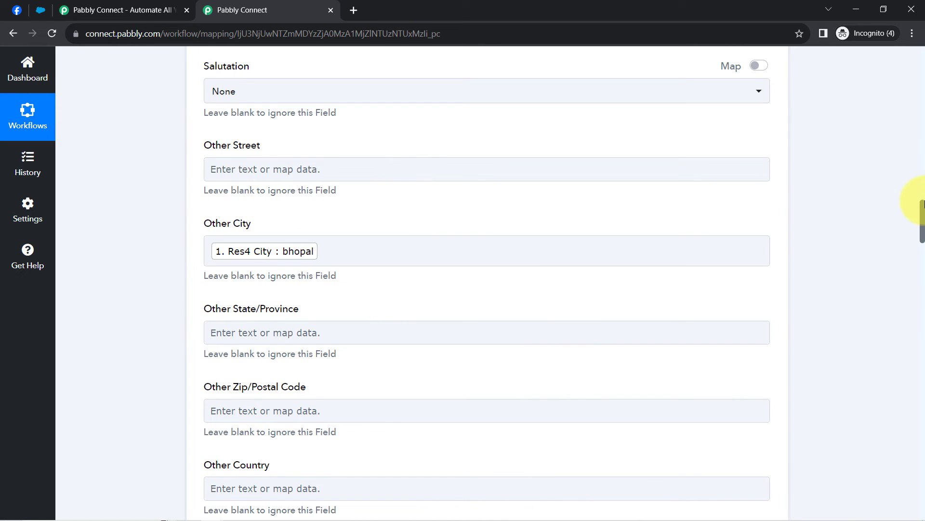
drag(921, 209, 921, 236)
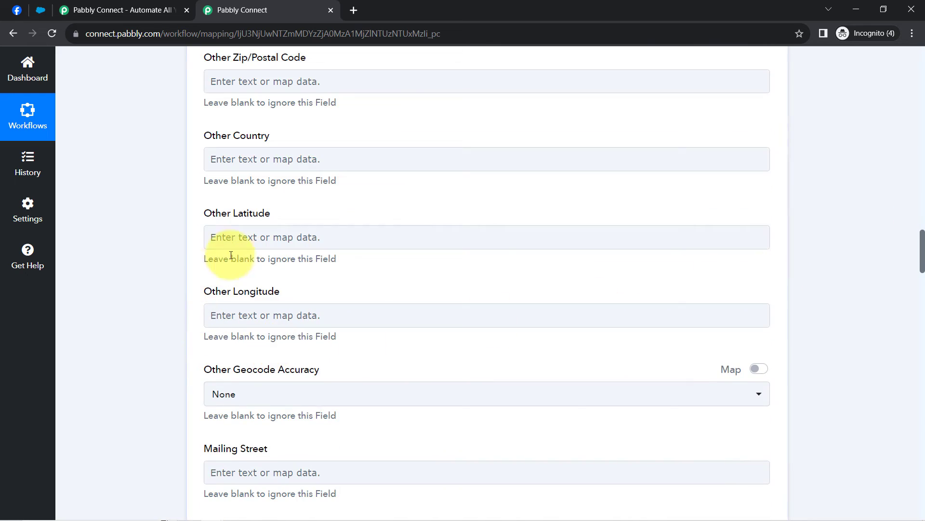
click(256, 162)
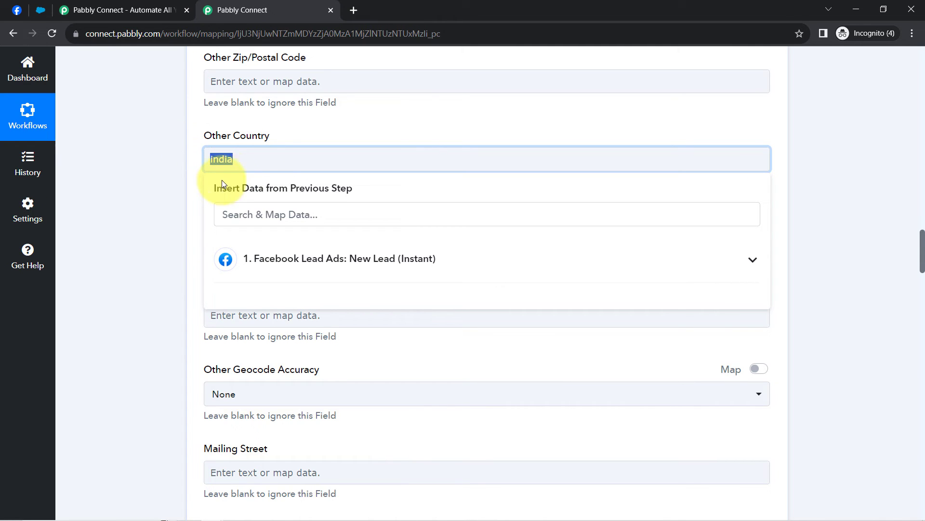
key(BackSpace)
click(154, 188)
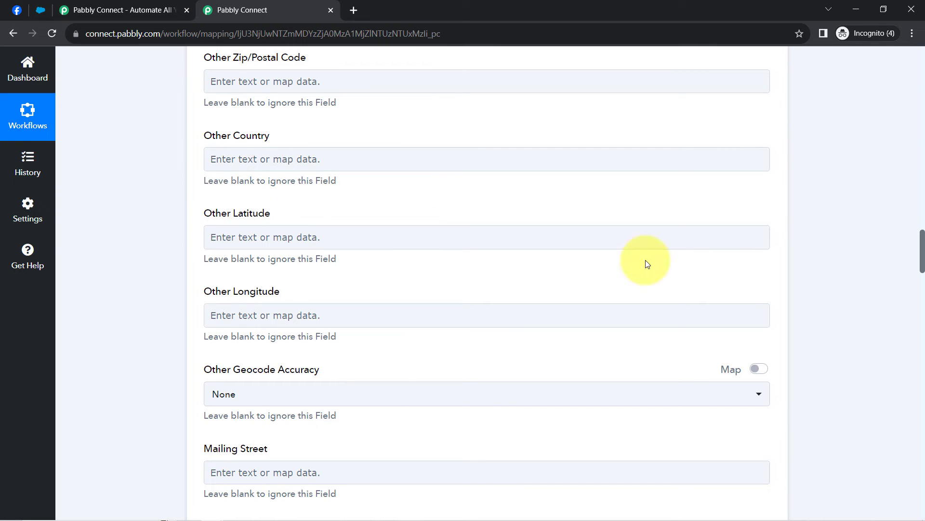
Map the Contact's Mobile Phone field to Res4 Phone Number from the Facebook Lead Ads trigger
drag(923, 251, 923, 352)
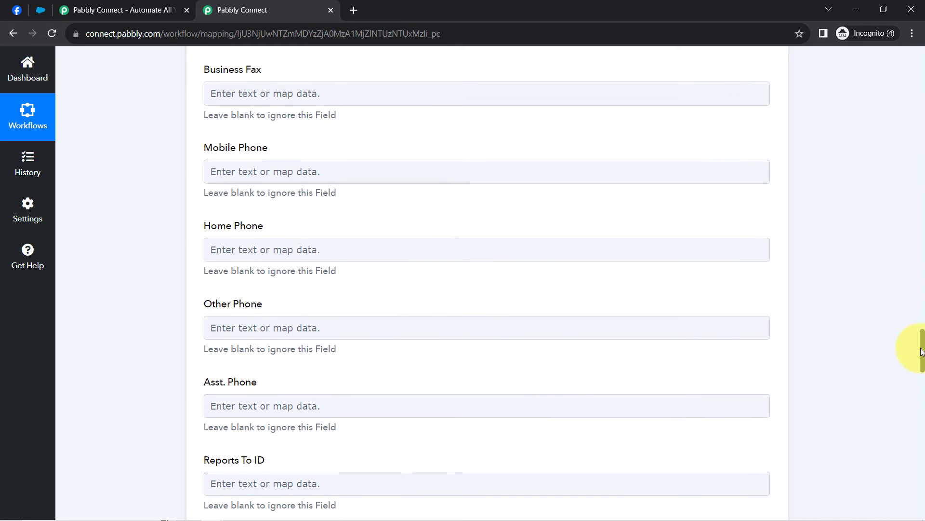
click(232, 175)
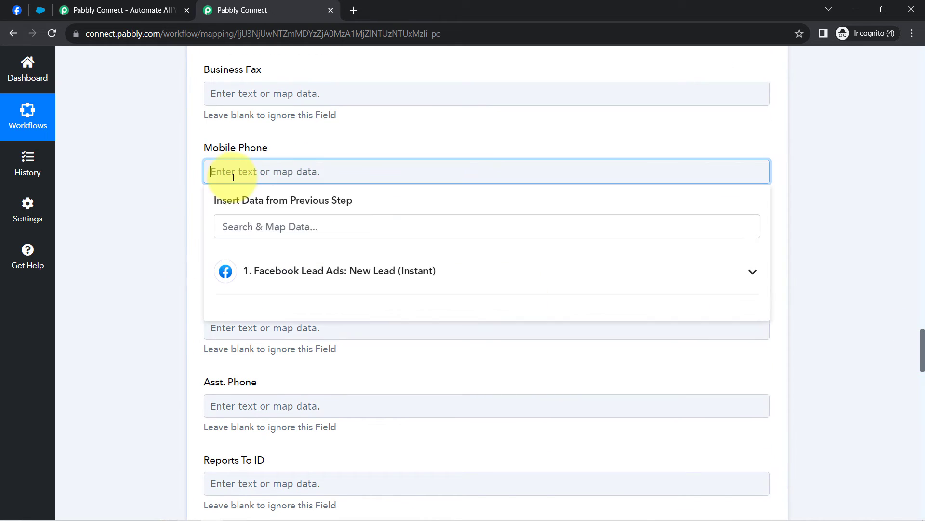
click(248, 259)
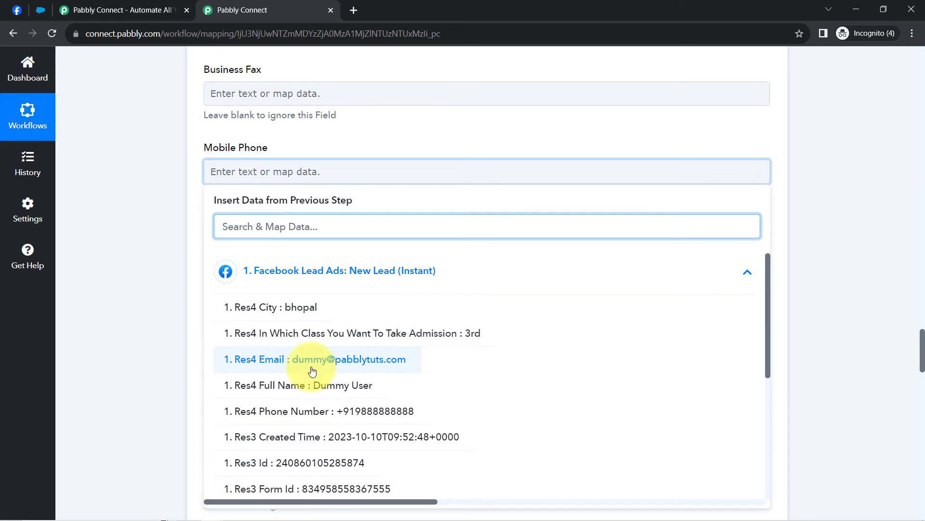
click(314, 406)
click(169, 283)
Map the Contact's Email field to Res4 Email from the Facebook Lead Ads trigger
scroll(169, 283, down, 5)
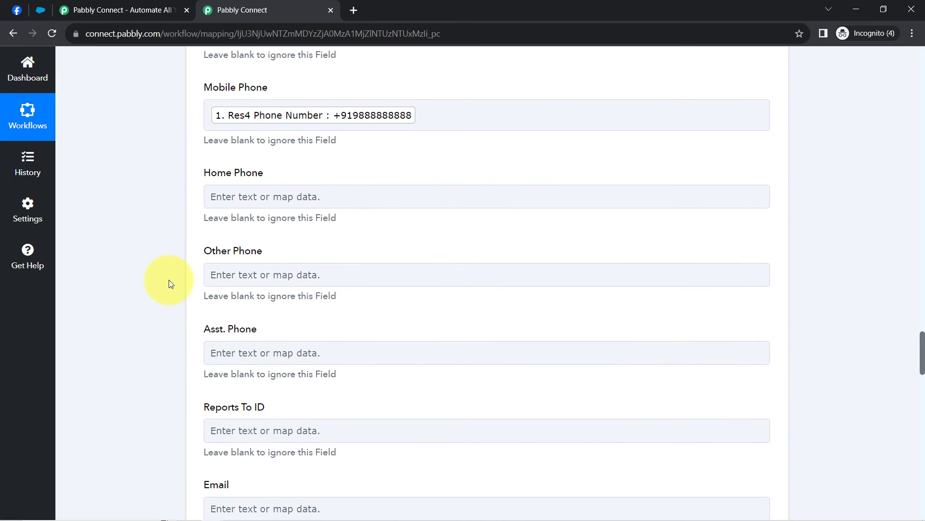
click(230, 318)
click(241, 425)
click(243, 382)
text(@)
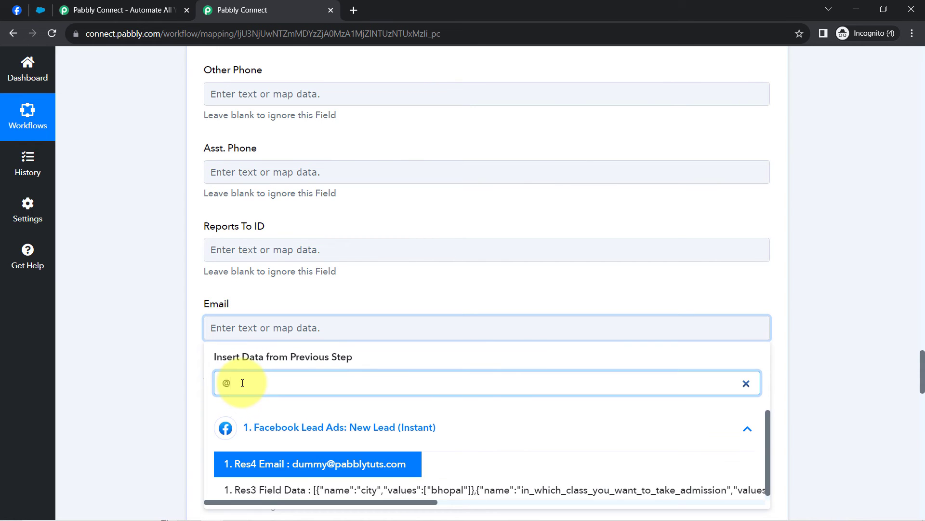
click(324, 463)
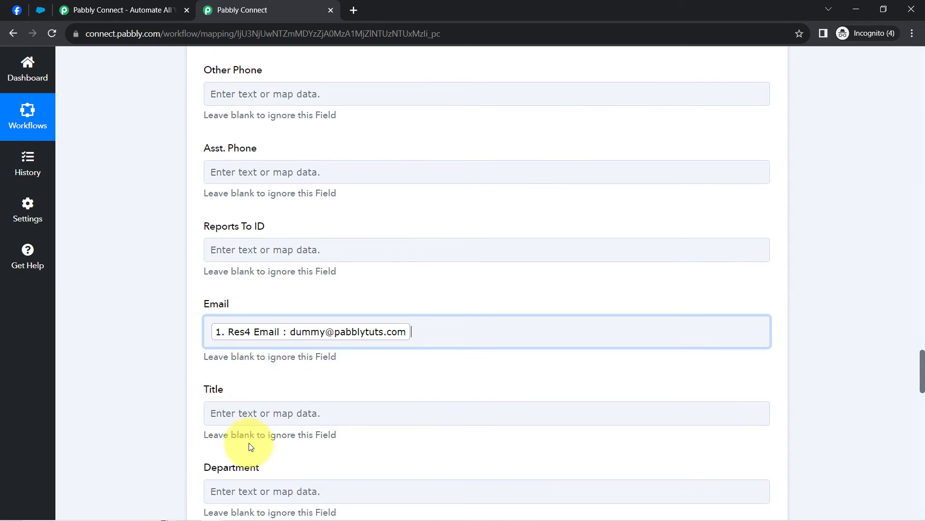
click(169, 346)
Save the Salesforce Create Record action, send a test request, and check the Success entry in the response
drag(922, 369, 911, 476)
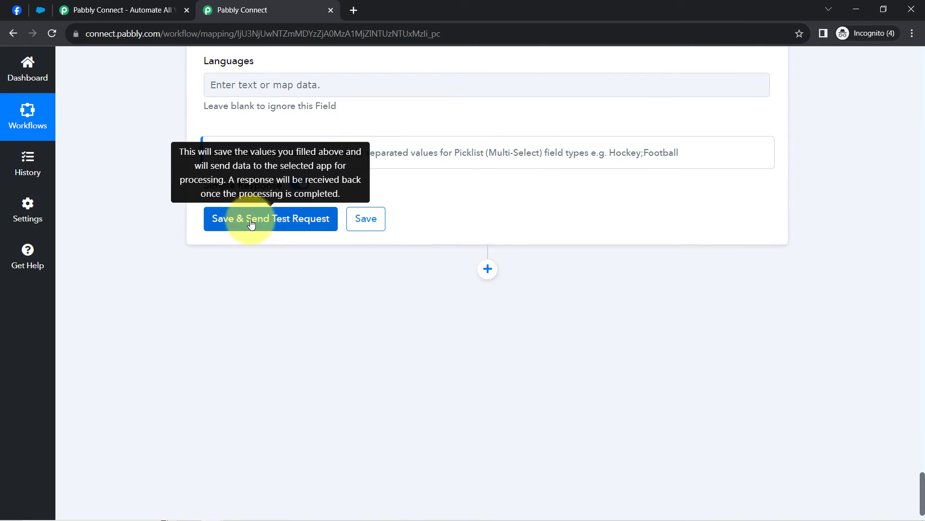
click(252, 221)
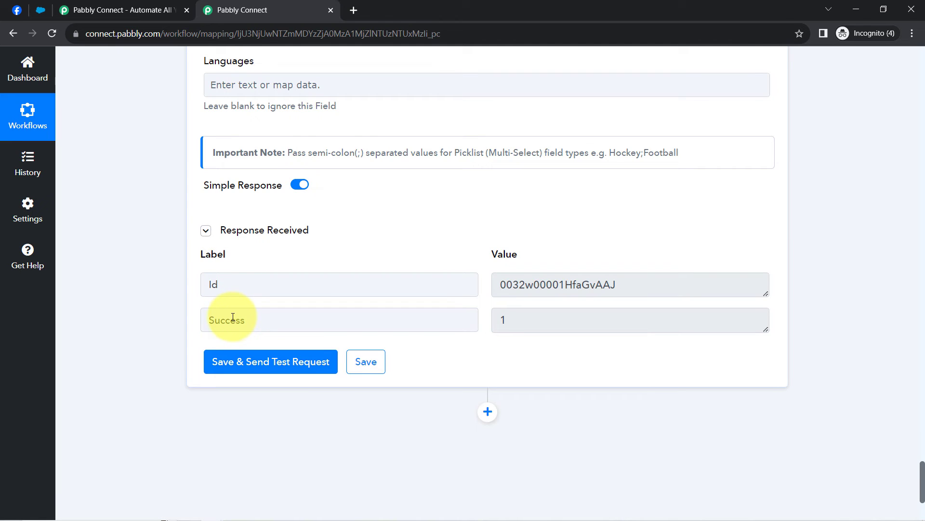
double_click(223, 320)
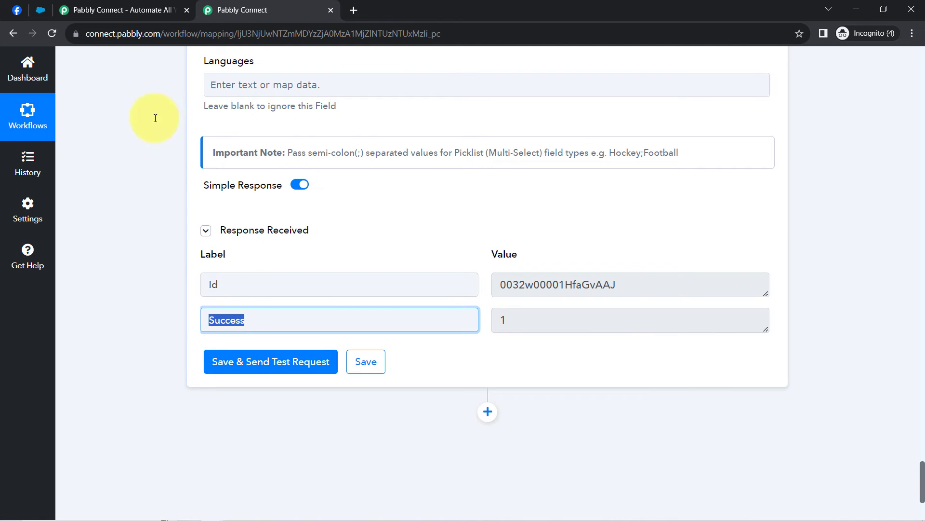
Switch to Salesforce, reload the Contacts page, and open the newly created contact to check its mapped details
click(40, 10)
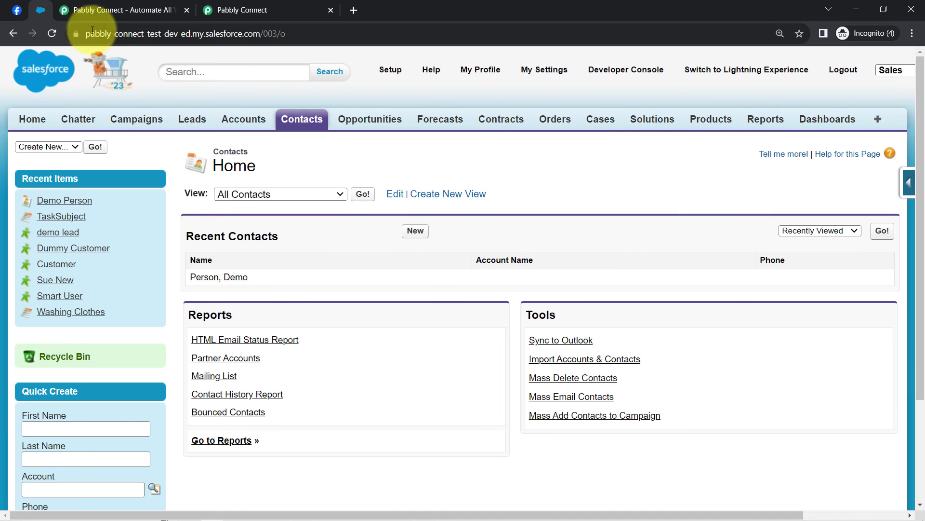
click(52, 39)
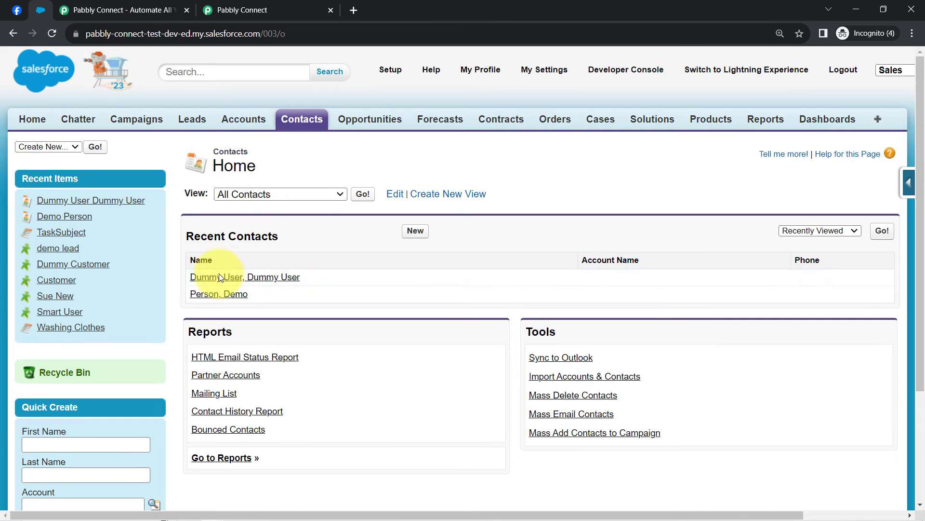
click(256, 280)
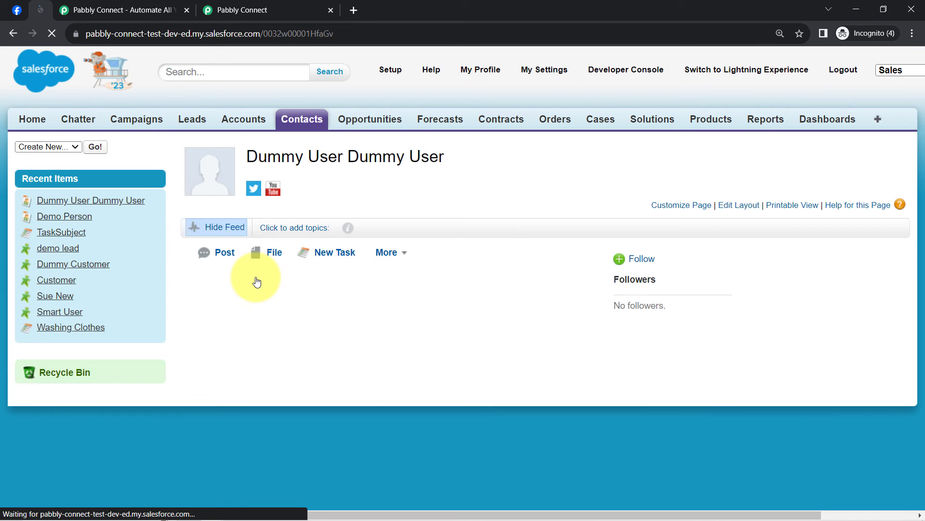
scroll(435, 314, down, 3)
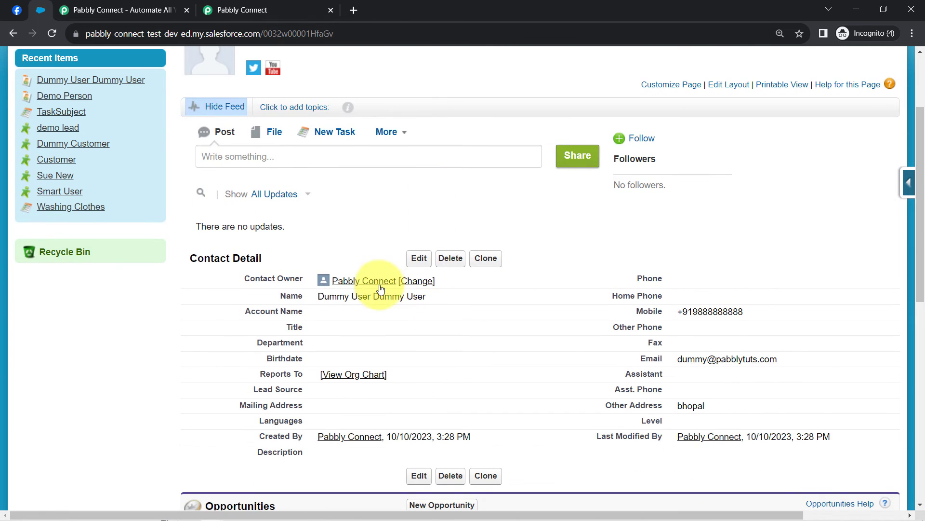
drag(723, 414, 650, 407)
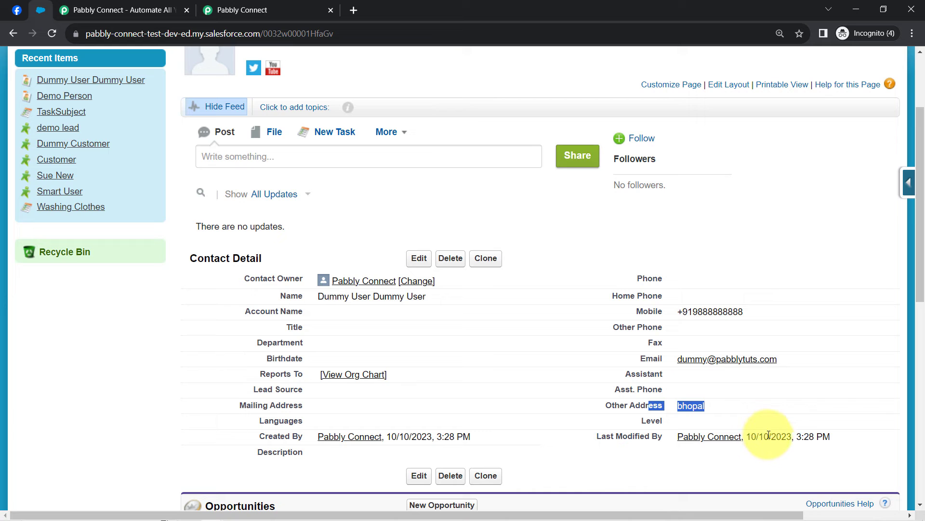
click(253, 12)
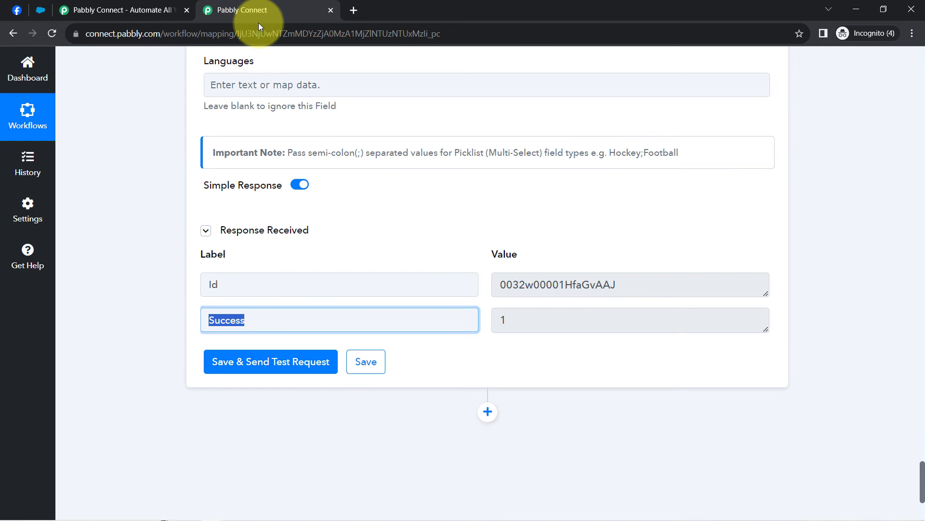
click(15, 9)
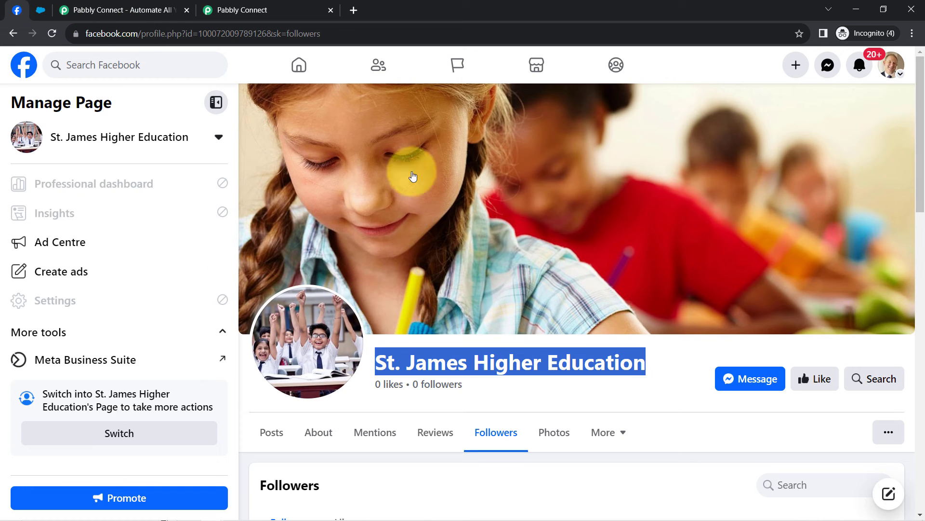
click(40, 9)
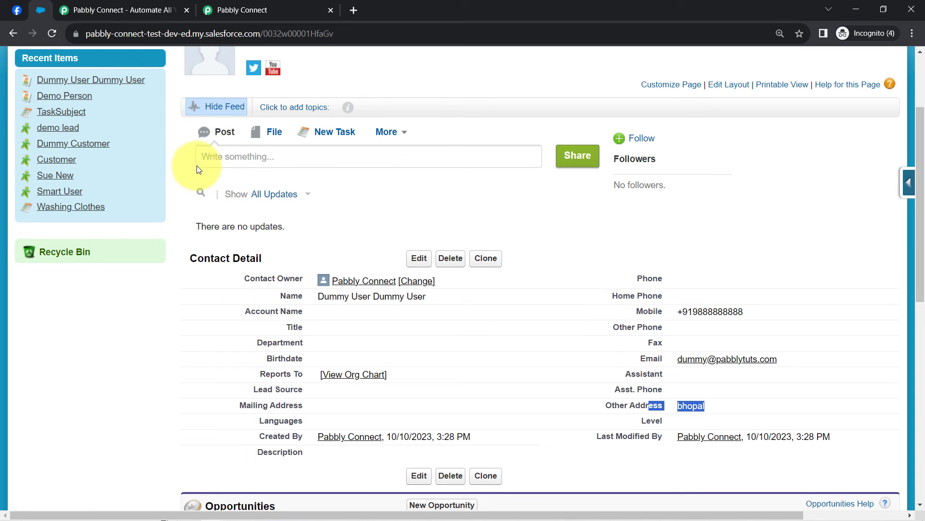
Switch back to the Pabbly Connect workflow and collapse the Facebook Lead Ads trigger and the Salesforce action
click(254, 6)
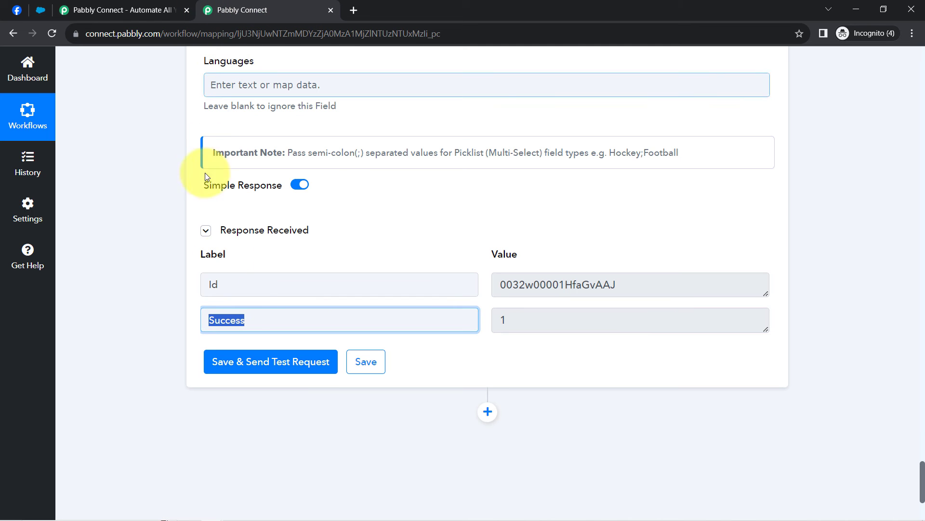
click(143, 291)
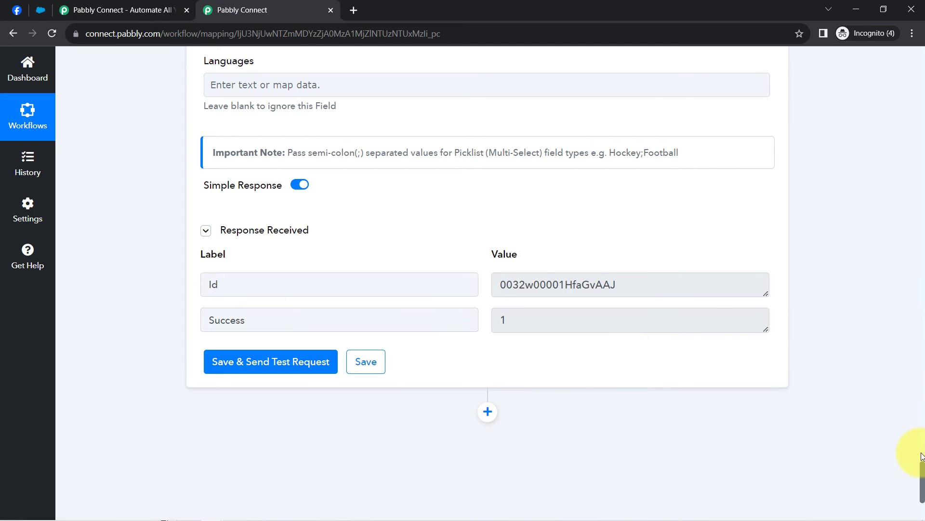
drag(922, 475, 904, 49)
click(246, 220)
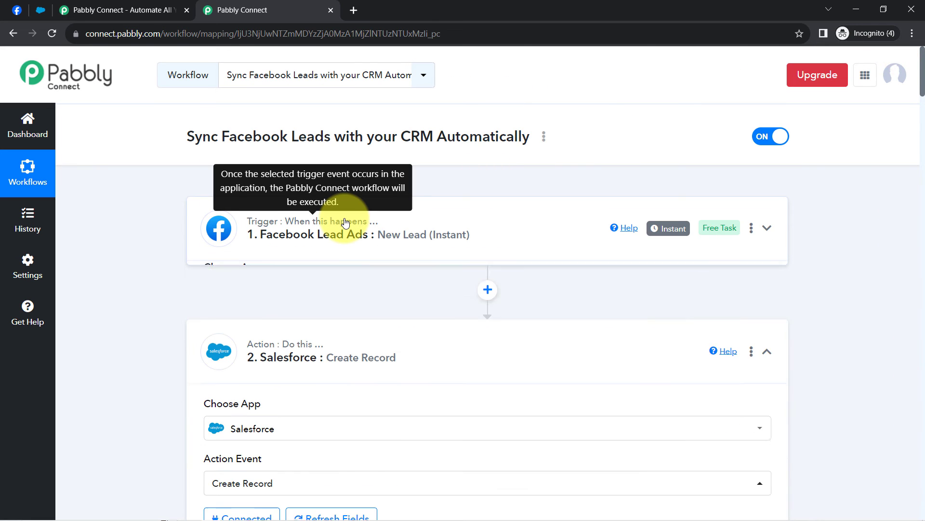
click(277, 356)
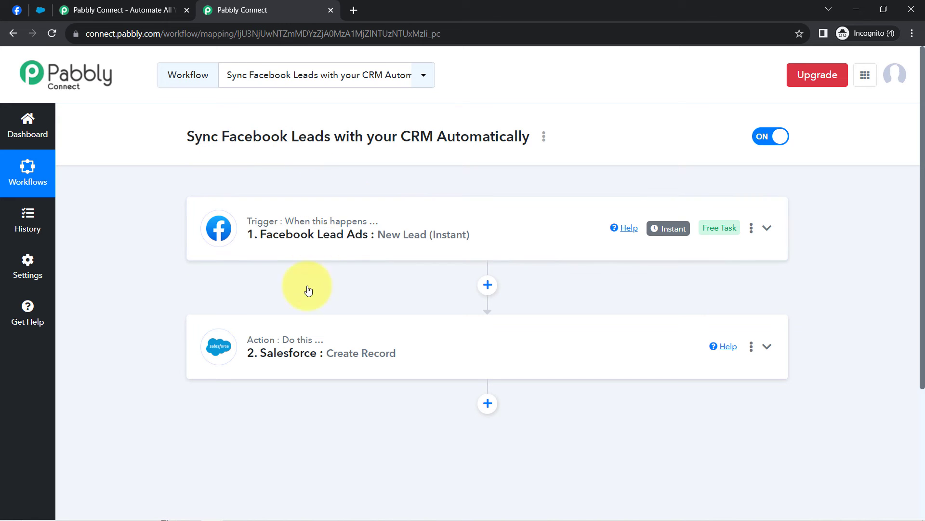
Copy the share link of the Sync Facebook Leads with your CRM Automatically workflow and close the sharing dialog
click(544, 140)
click(391, 187)
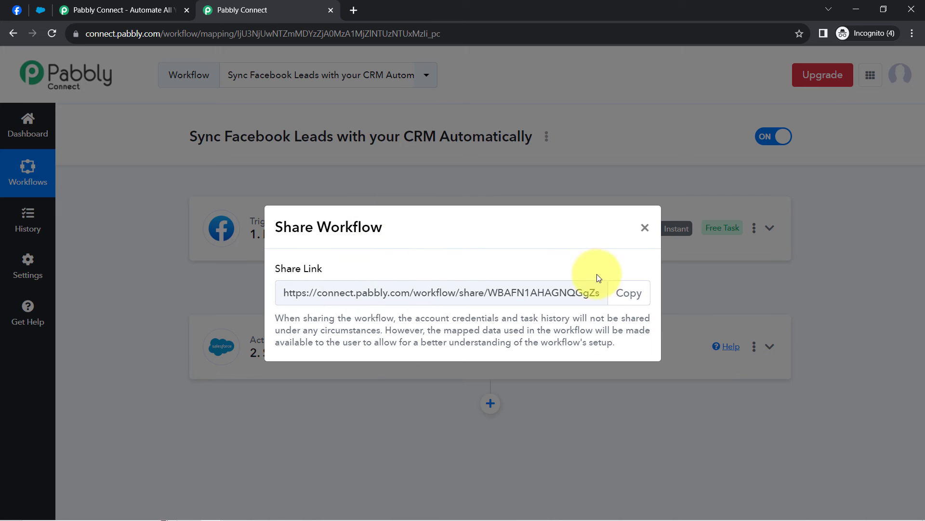
click(620, 301)
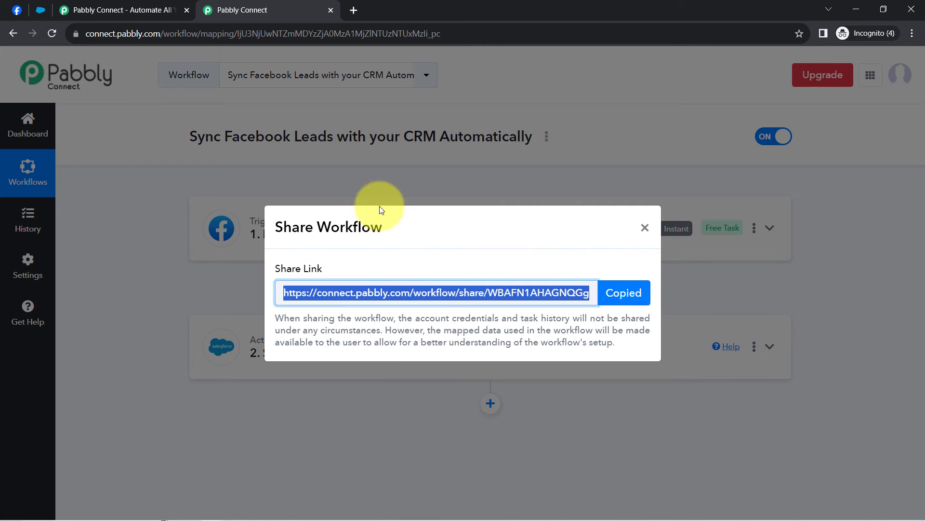
click(644, 228)
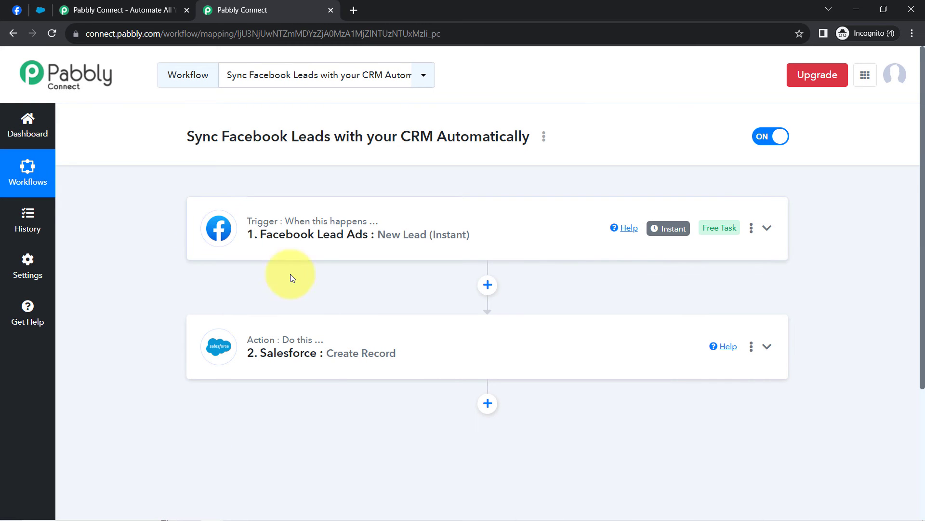
Insert a Text Formatter by Pabbly action between the Facebook Lead Ads trigger and the Salesforce action
click(263, 350)
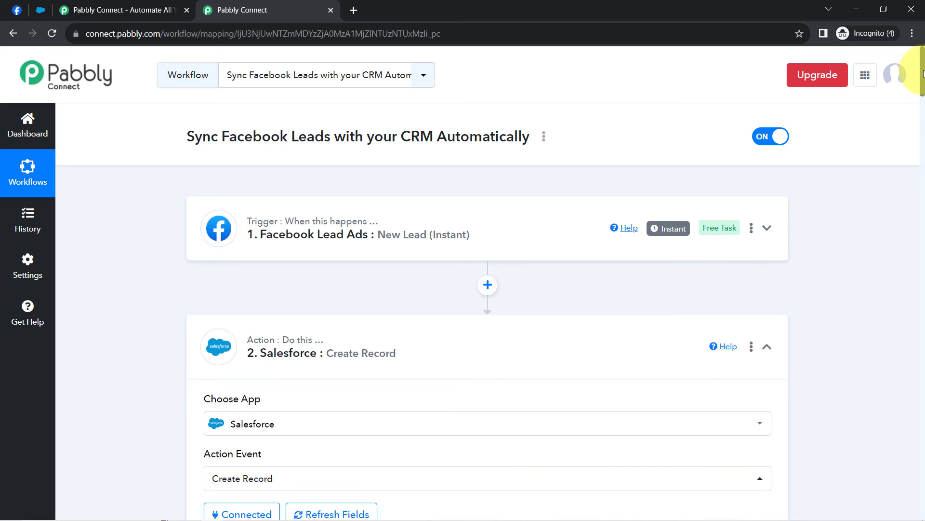
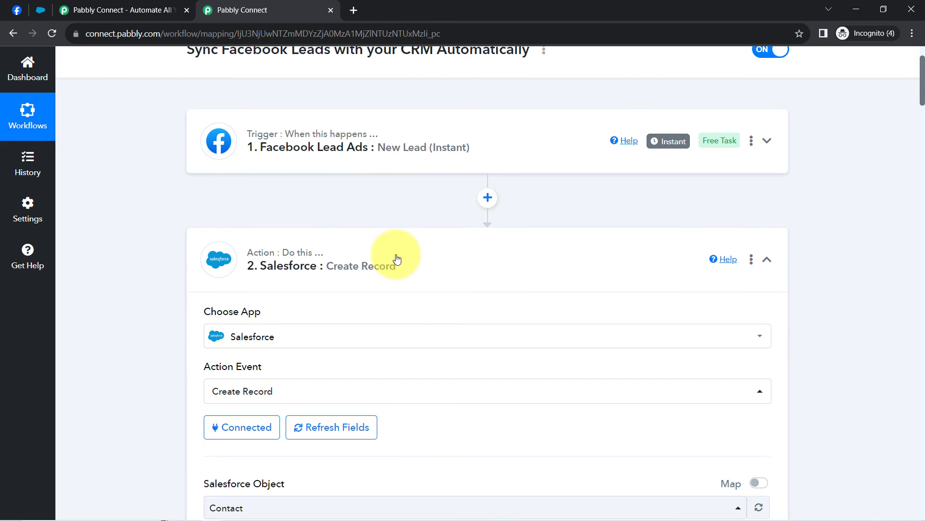
click(488, 201)
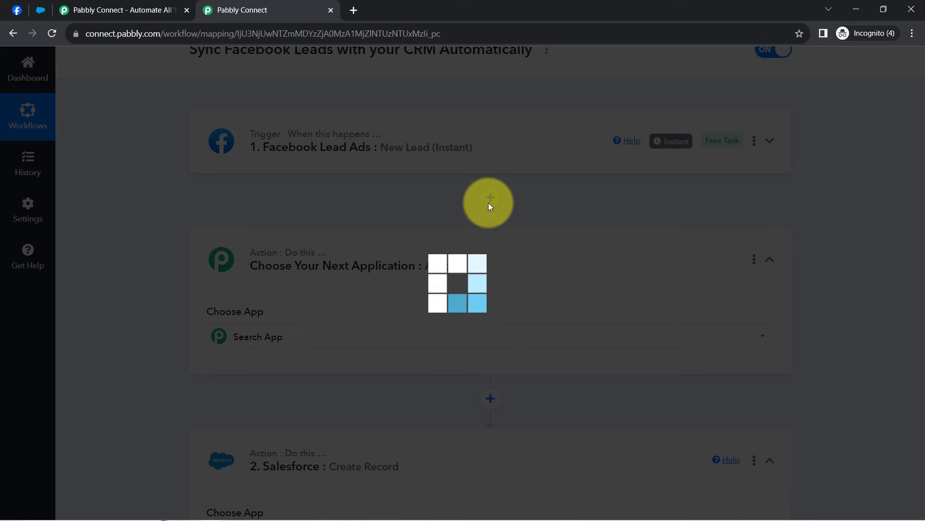
text(text)
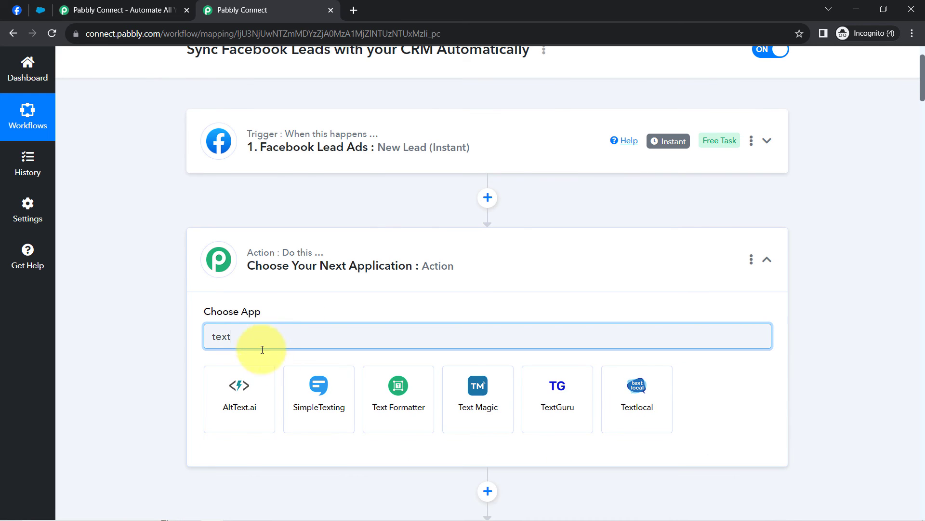
click(422, 398)
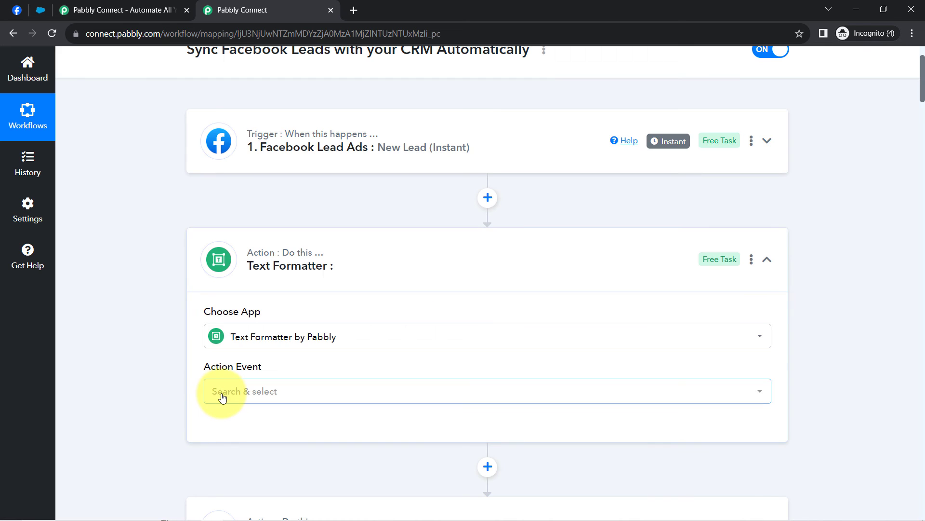
Set the Text Formatter's action event to Split Text and connect it
click(222, 397)
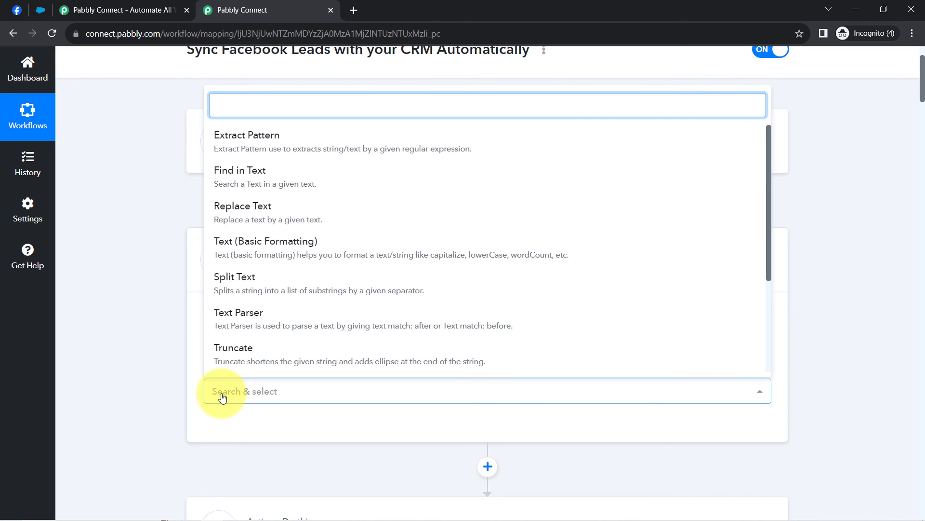
click(255, 280)
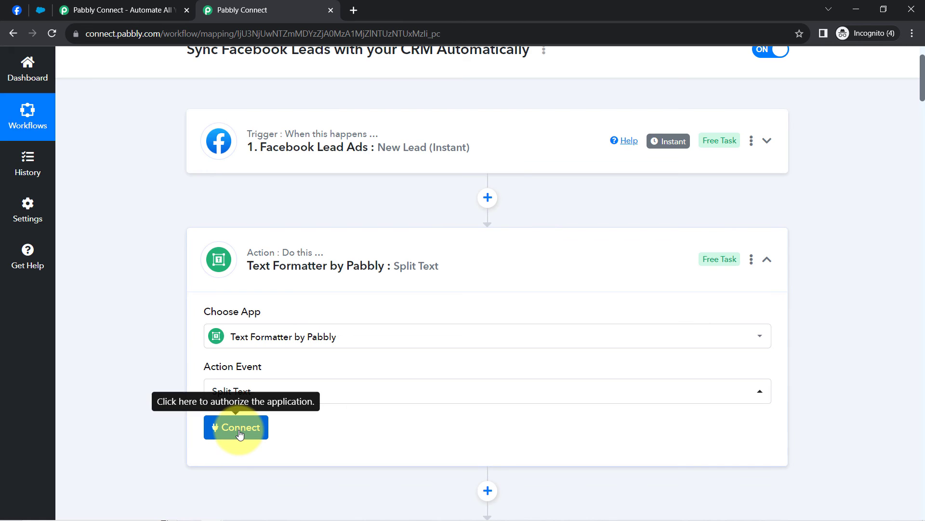
click(240, 433)
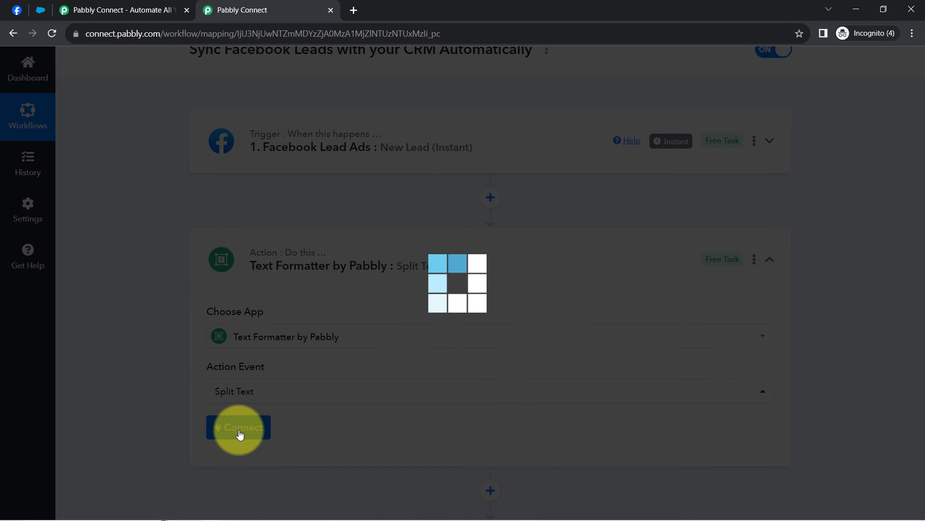
Map the Text to Split field to Res4 Full Name from the Facebook Lead Ads trigger
scroll(811, 261, down, 4)
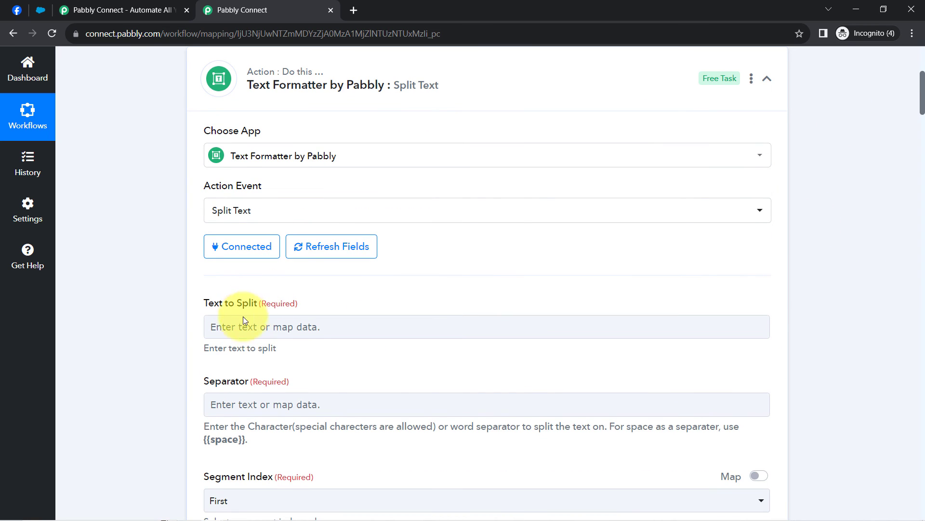
click(245, 326)
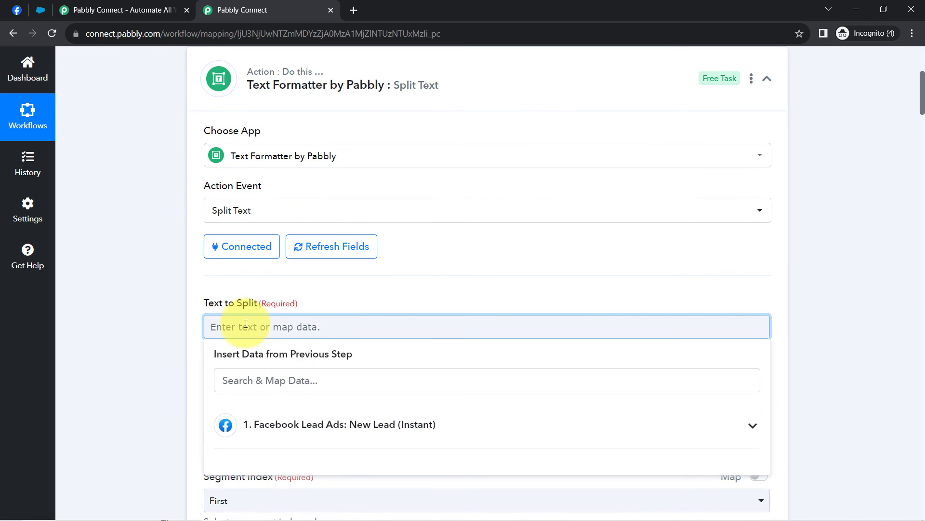
click(268, 407)
scroll(188, 336, down, 1)
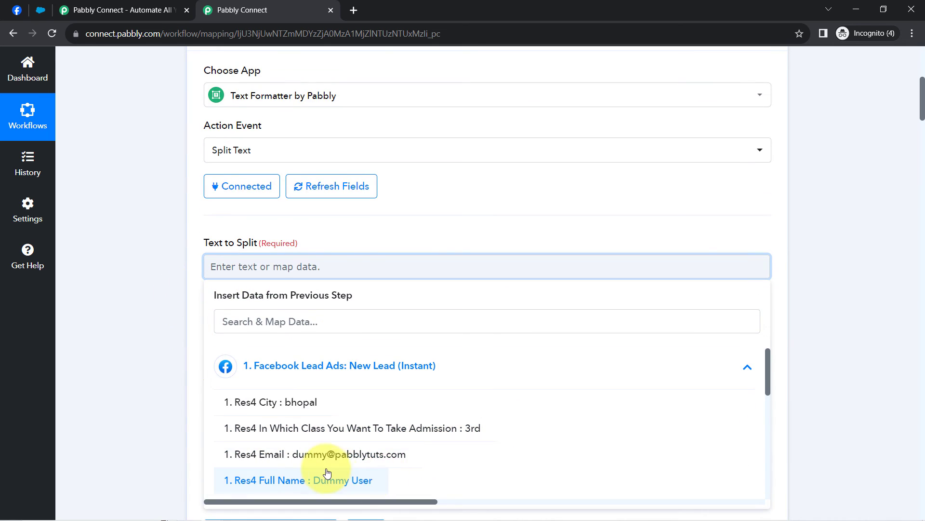
click(361, 482)
click(156, 279)
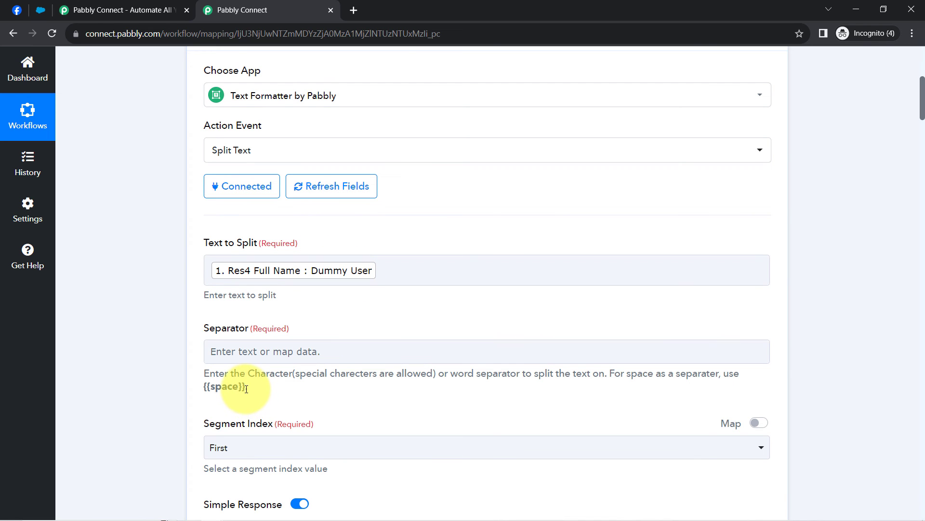
Set the Split Text action's Separator to {{space}}, copying the value from the field's help text
drag(246, 389, 201, 389)
key(ctrl+c)
click(208, 351)
key(ctrl+v)
click(169, 356)
Set the Split Text action's Segment Index to All
scroll(169, 356, down, 1)
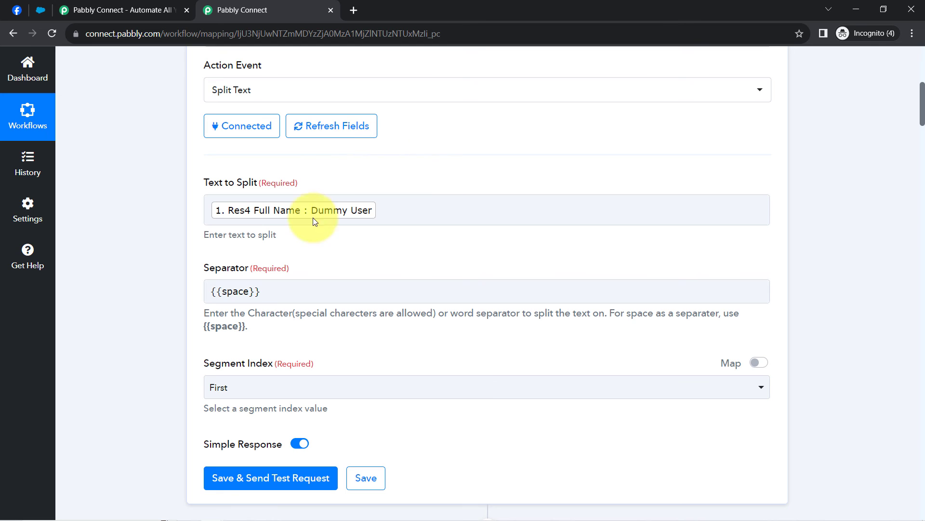
click(222, 386)
click(215, 360)
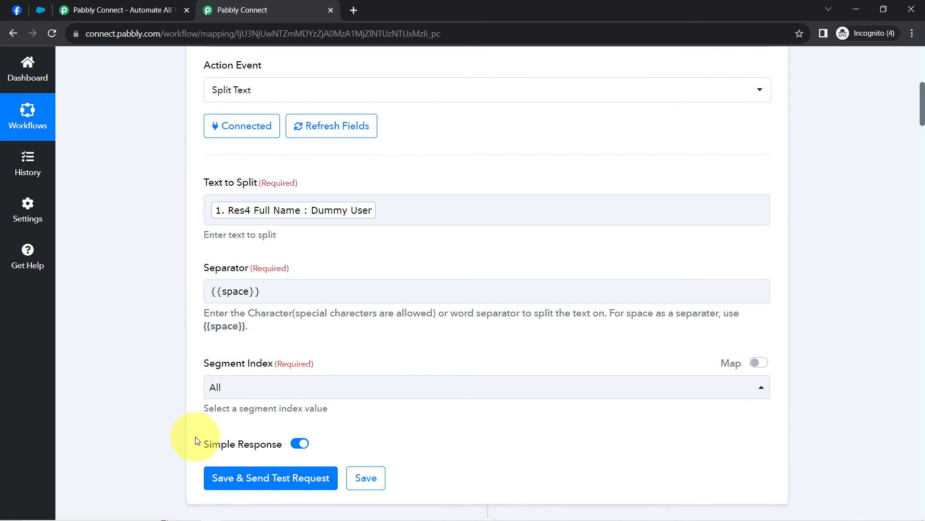
Save the Split Text action, send its test request, and check the split name segments in the response
click(234, 483)
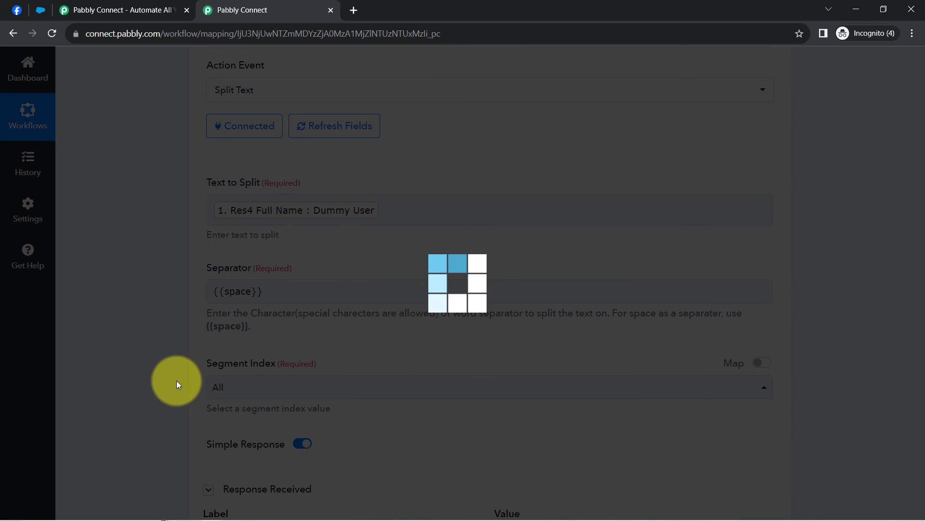
scroll(176, 381, down, 6)
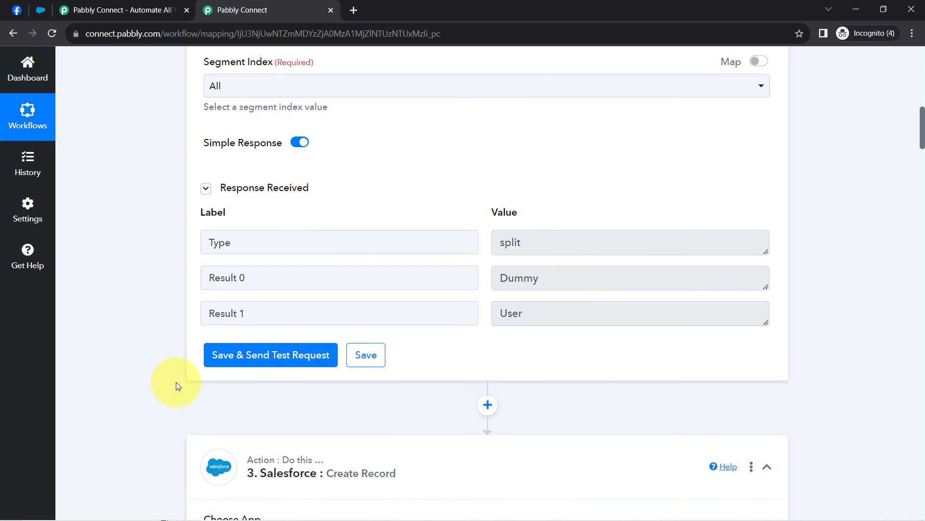
click(548, 271)
drag(548, 271, 507, 312)
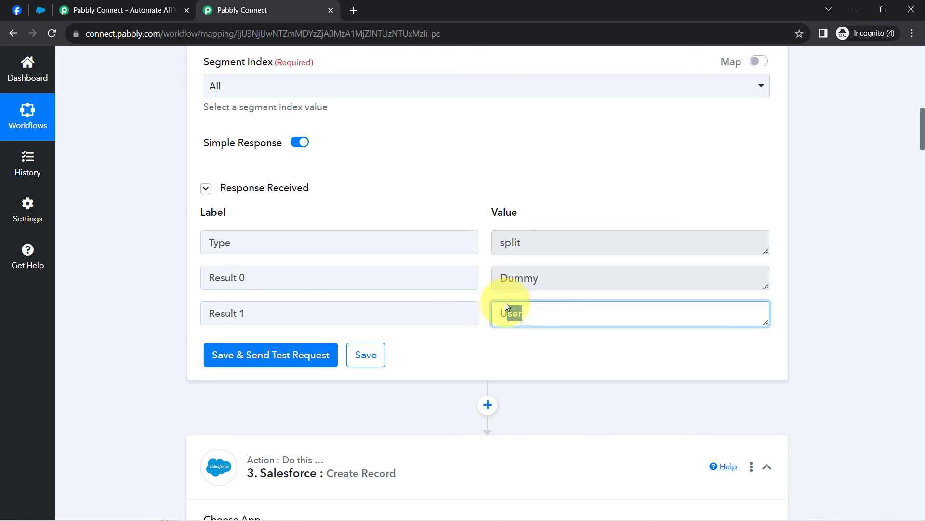
Replace the Salesforce contact's Last Name mapping with Result 1 from the Text Formatter's Split Text step
drag(920, 137, 918, 191)
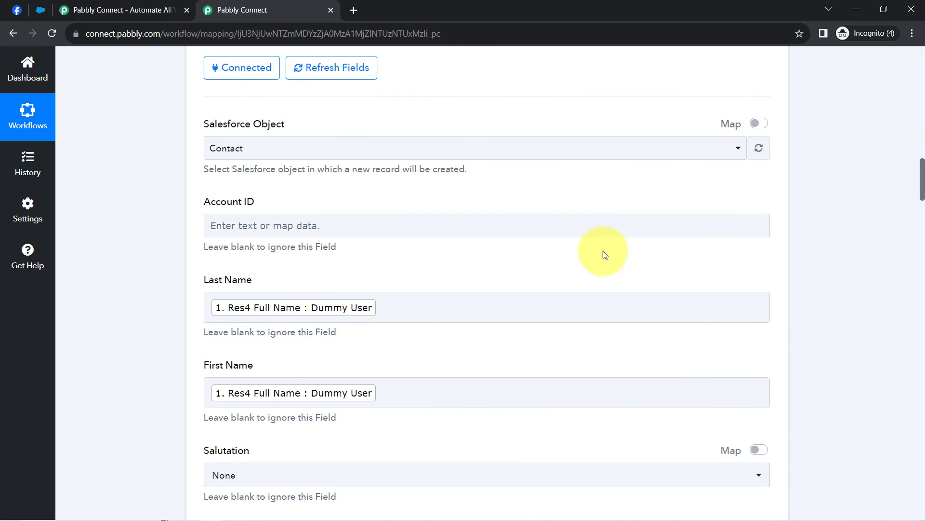
click(386, 303)
key(BackSpace)
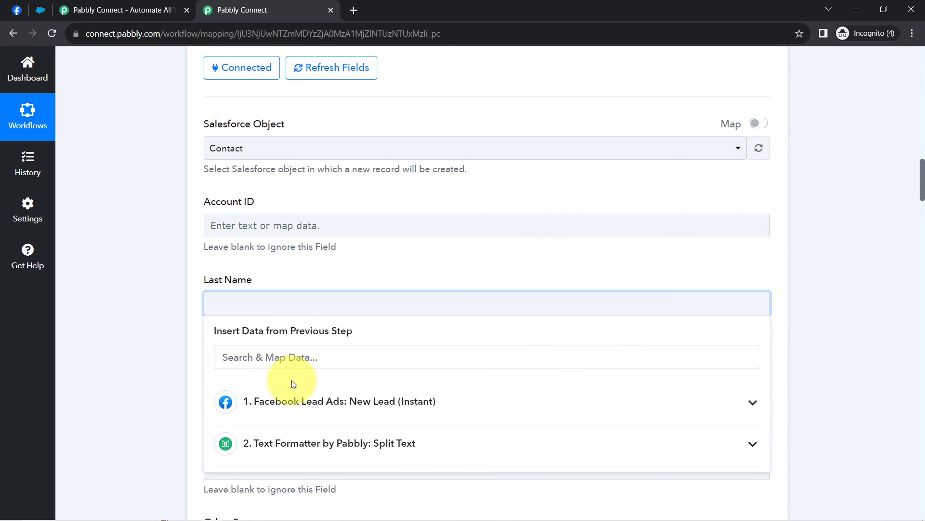
click(380, 447)
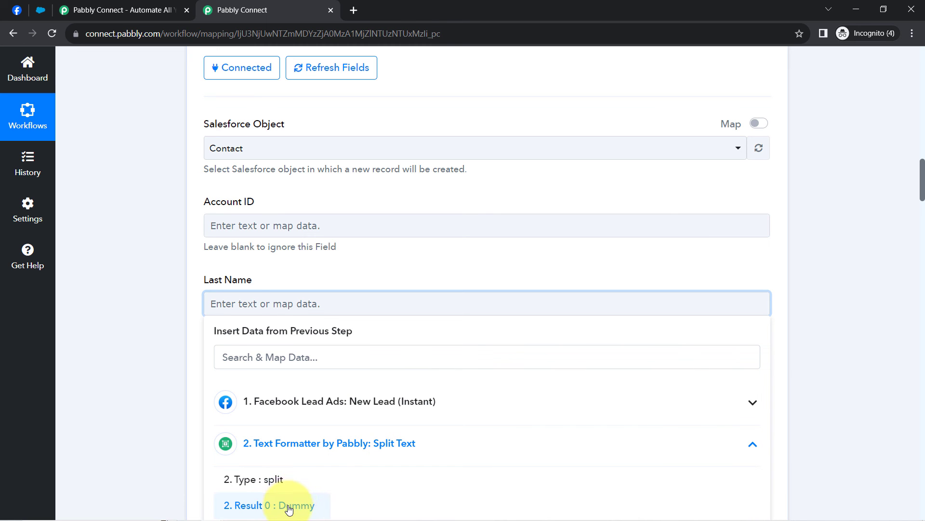
scroll(182, 442, down, 7)
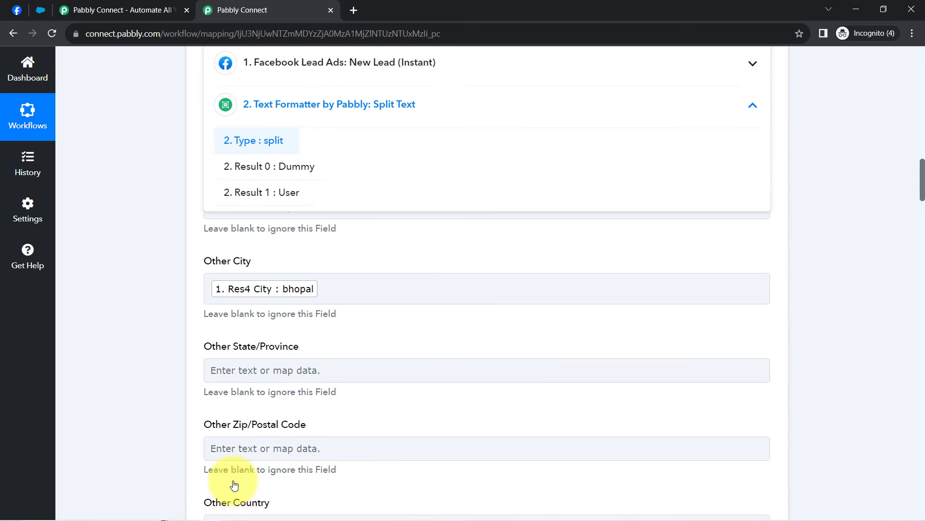
click(258, 171)
click(128, 227)
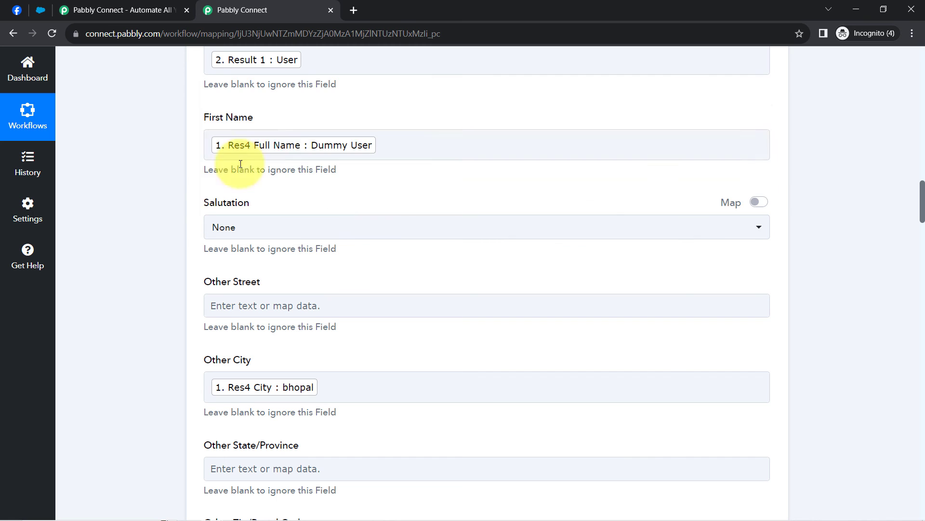
Replace the Salesforce contact's First Name mapping with Result 0 from the Text Formatter's Split Text step
click(406, 143)
key(BackSpace)
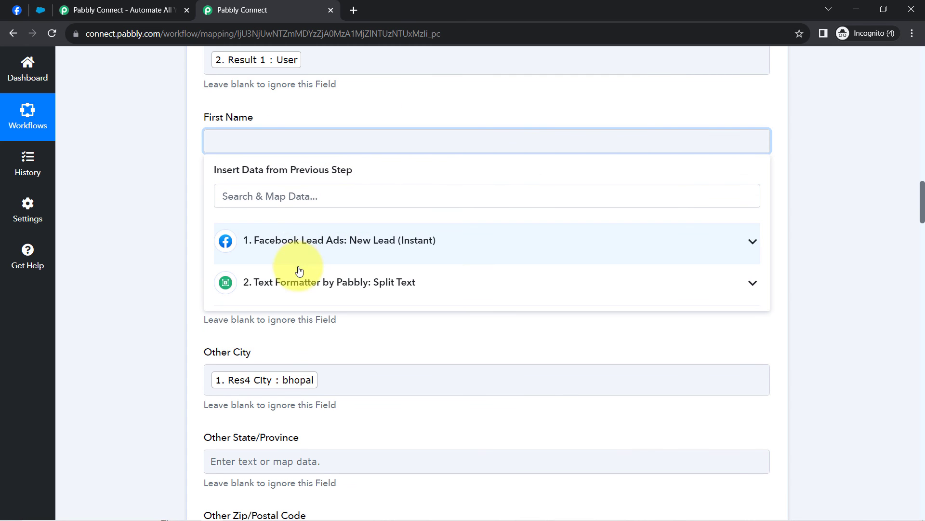
click(289, 281)
click(258, 343)
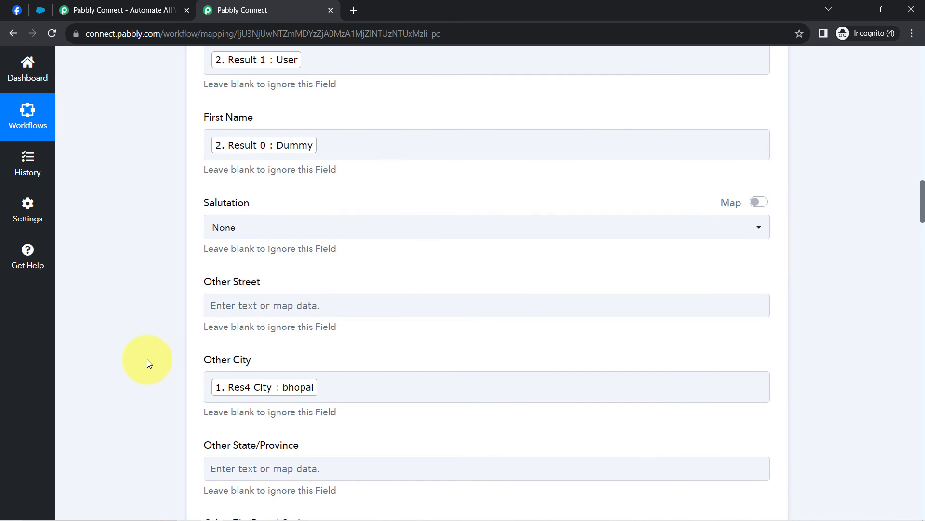
click(146, 361)
scroll(146, 361, up, 3)
scroll(147, 359, up, 3)
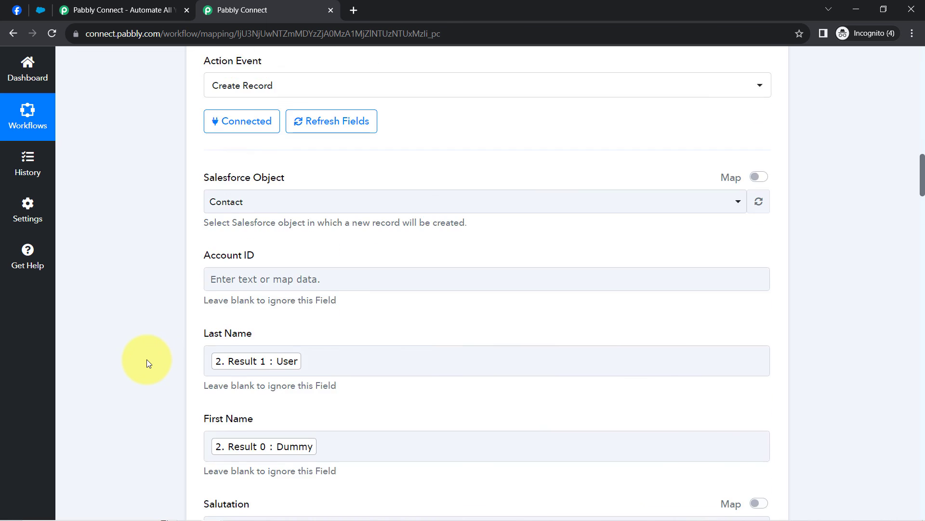
Save the Salesforce Create Record action and send its test request
scroll(146, 359, down, 6)
scroll(146, 359, down, 4)
drag(921, 227, 914, 481)
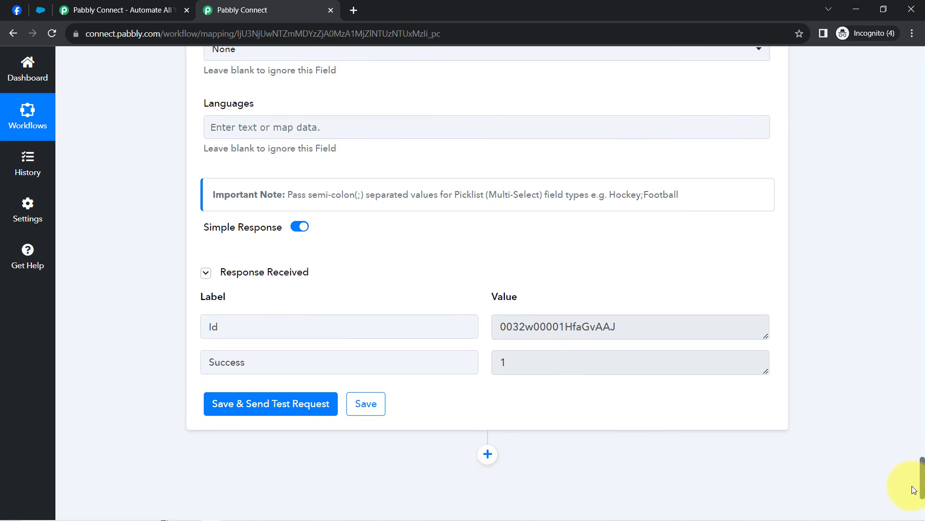
click(217, 360)
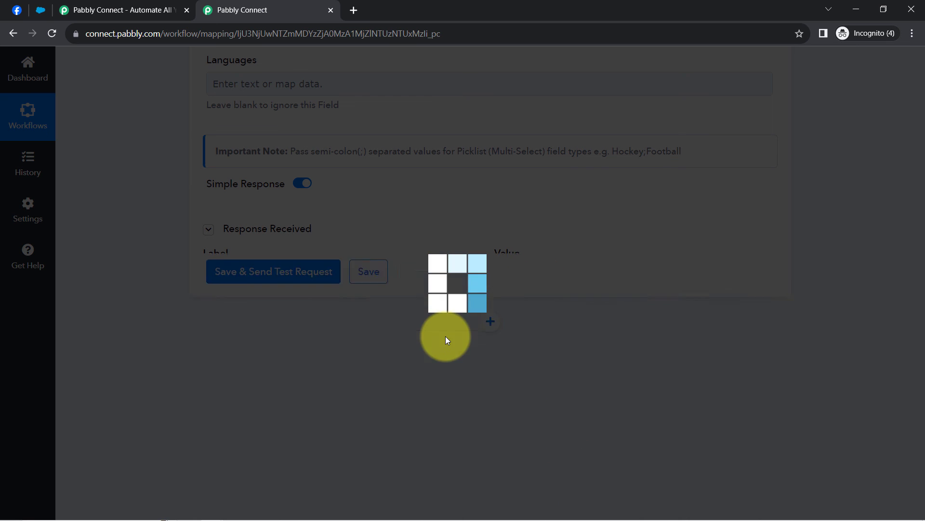
Switch to Salesforce, reload the page, and open the newly created contact from the recent contacts
click(40, 9)
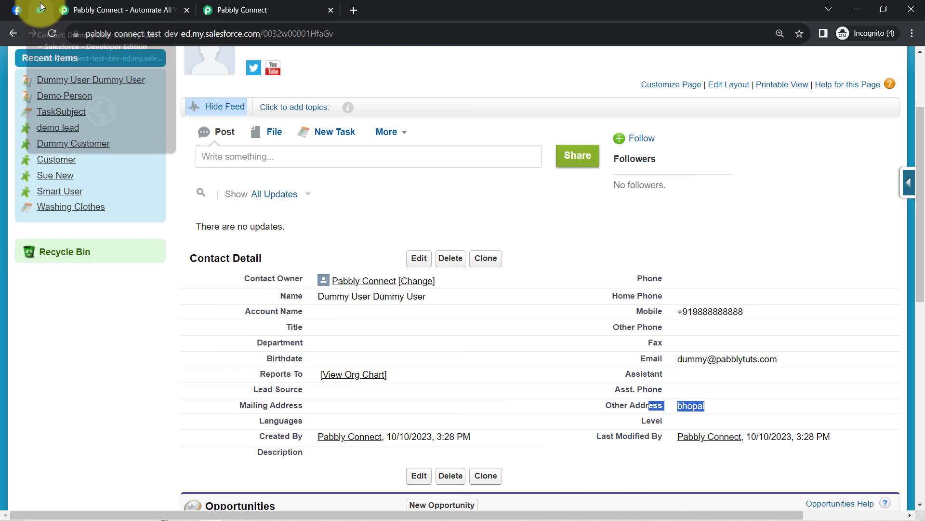
click(51, 33)
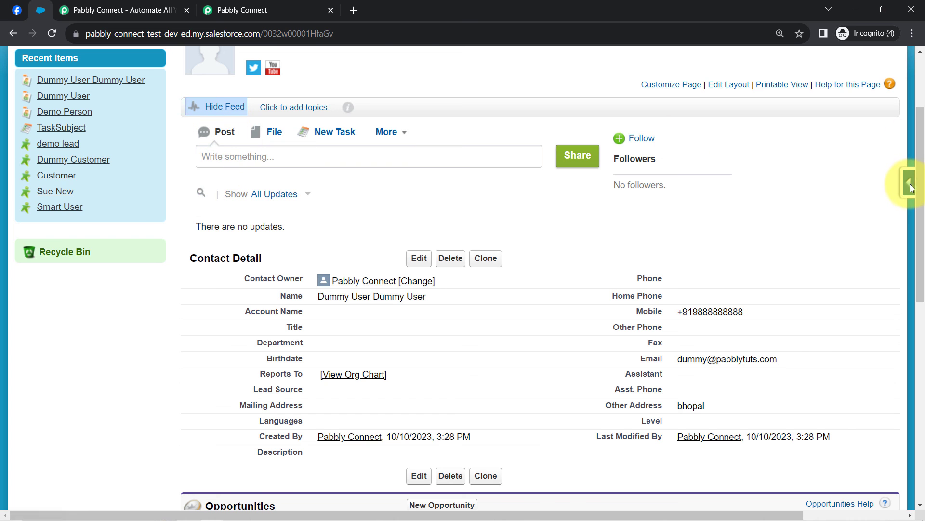
scroll(909, 237, up, 3)
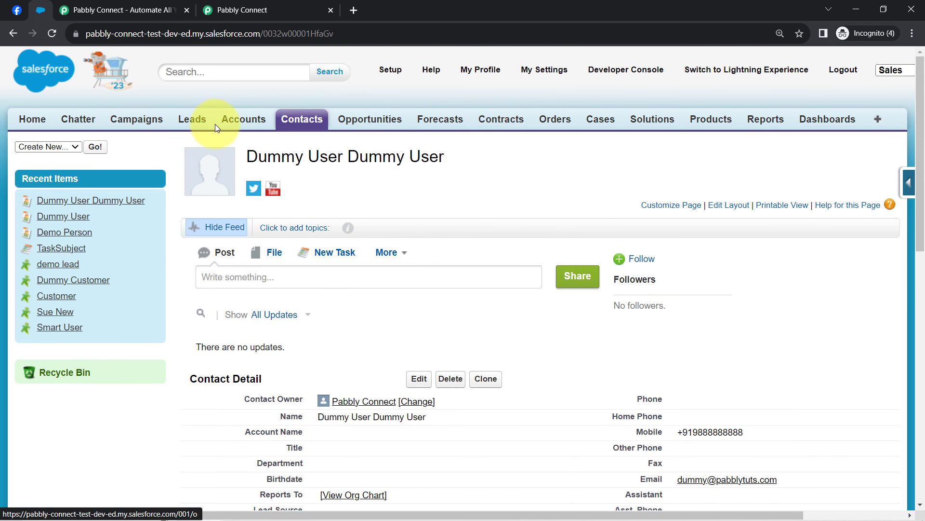
click(300, 120)
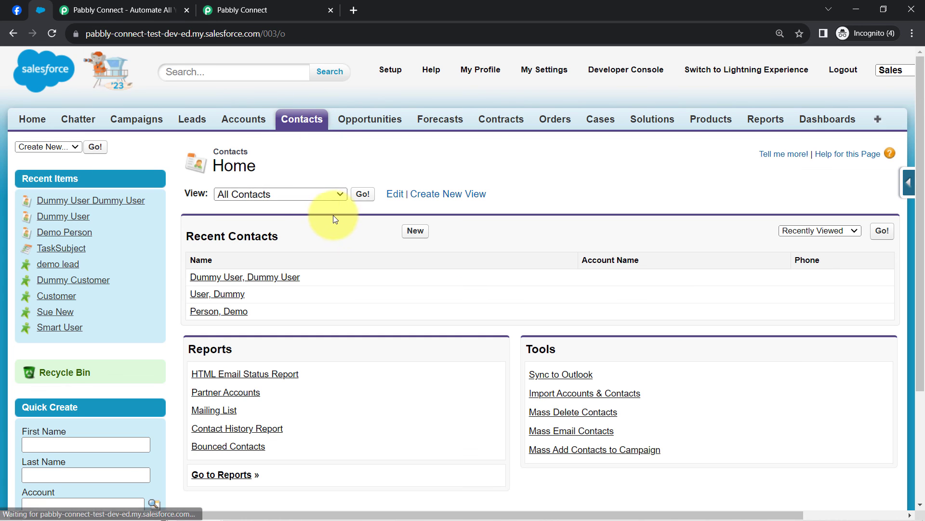
click(215, 295)
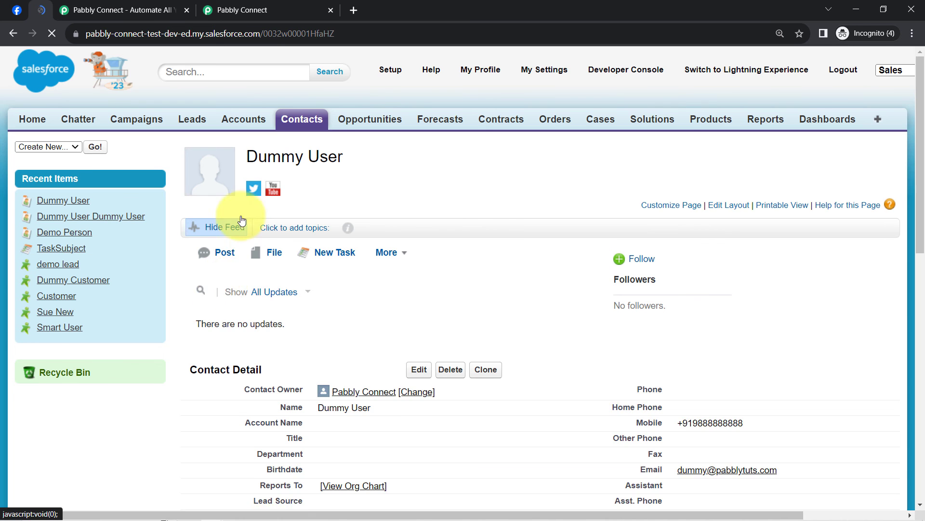
Check the new contact's first name, last name and contact details, and return to the Pabbly Connect workflow
double_click(268, 158)
double_click(319, 154)
scroll(511, 374, down, 3)
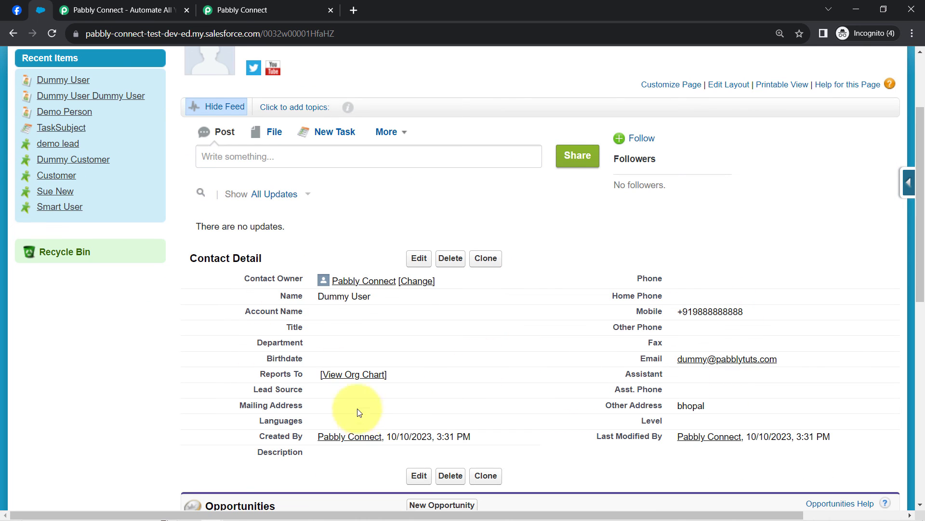
click(237, 5)
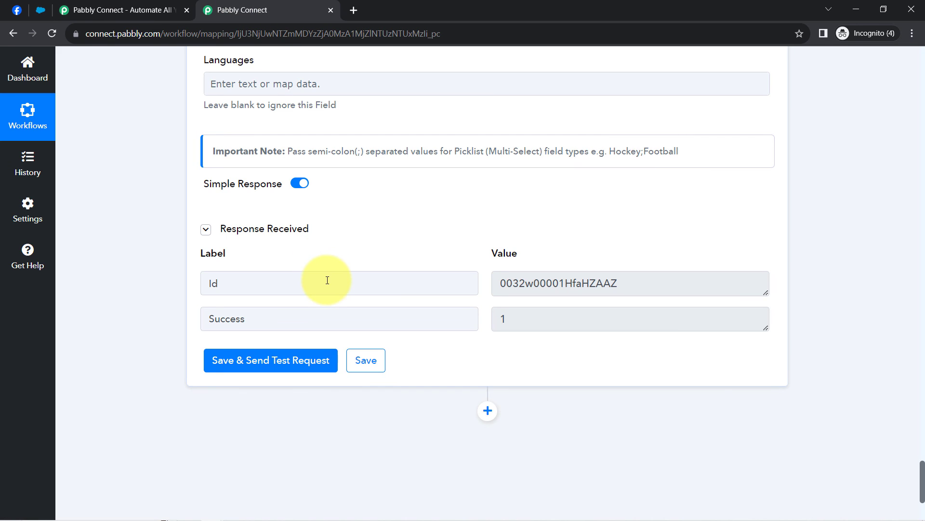